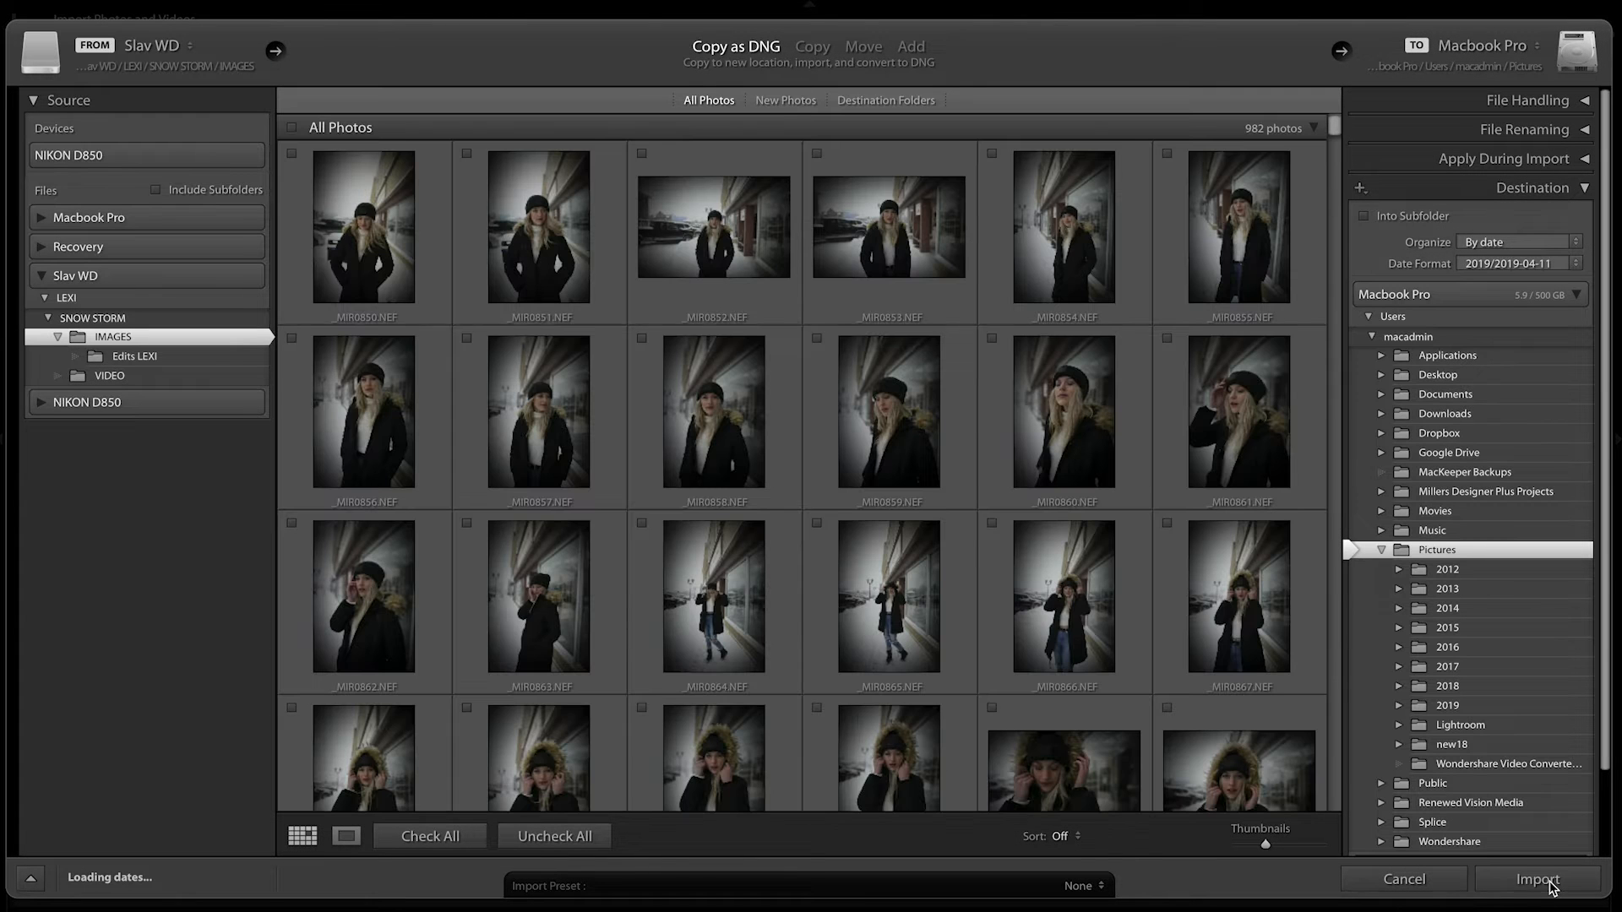
Import the selected photos as DNG copies and open the first portrait, with the fur hood, in the Develop module
left_click(1538, 879)
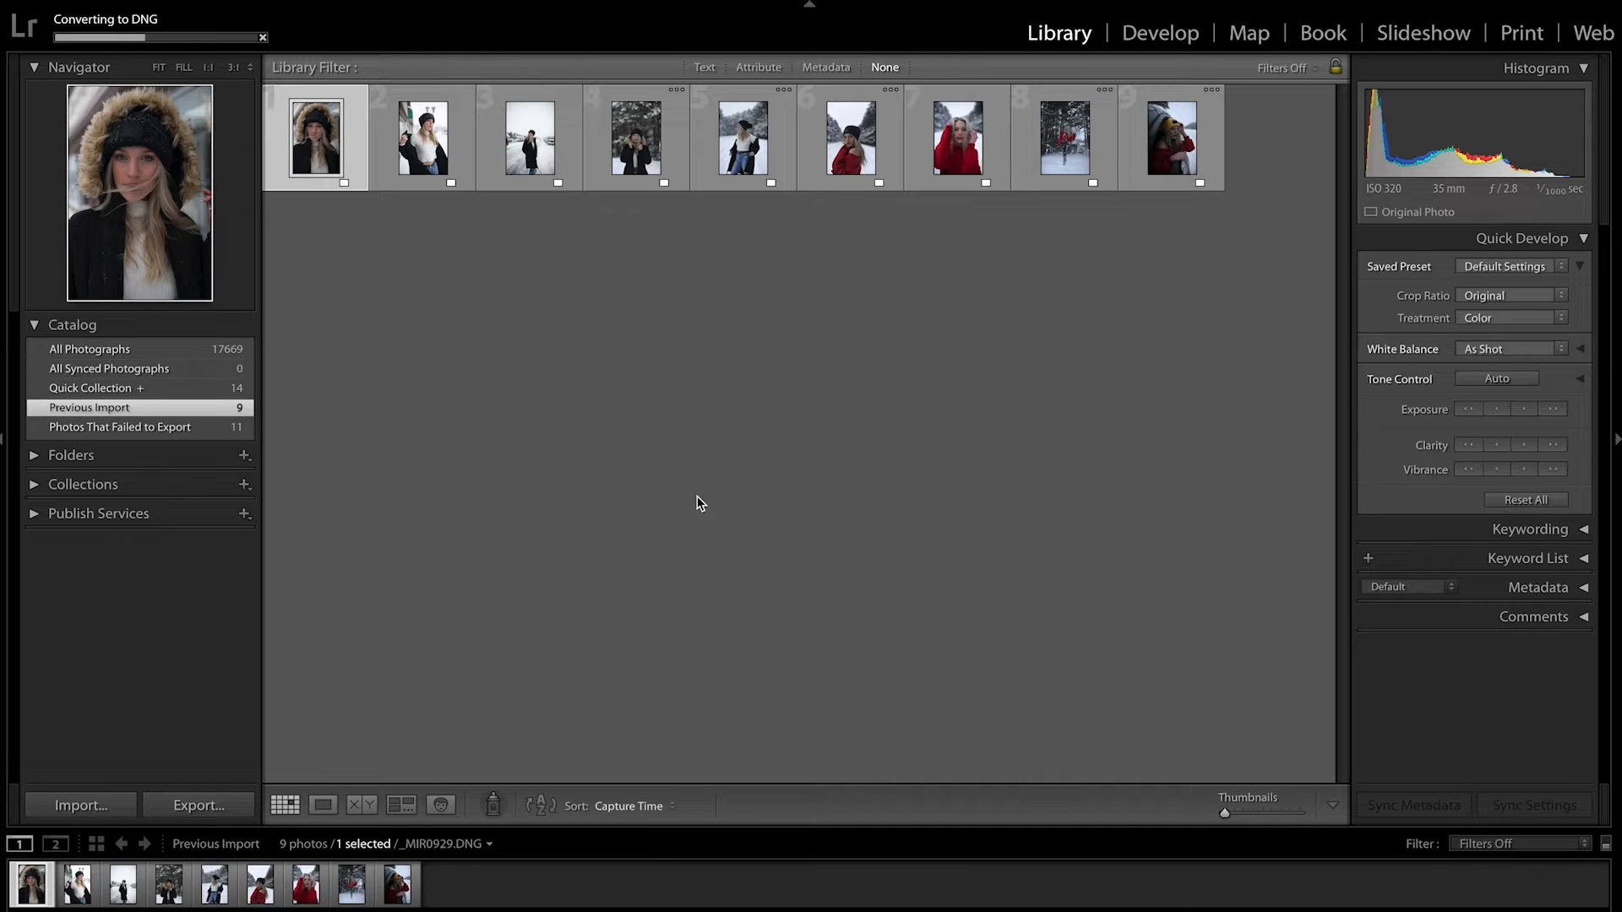
double_click(321, 150)
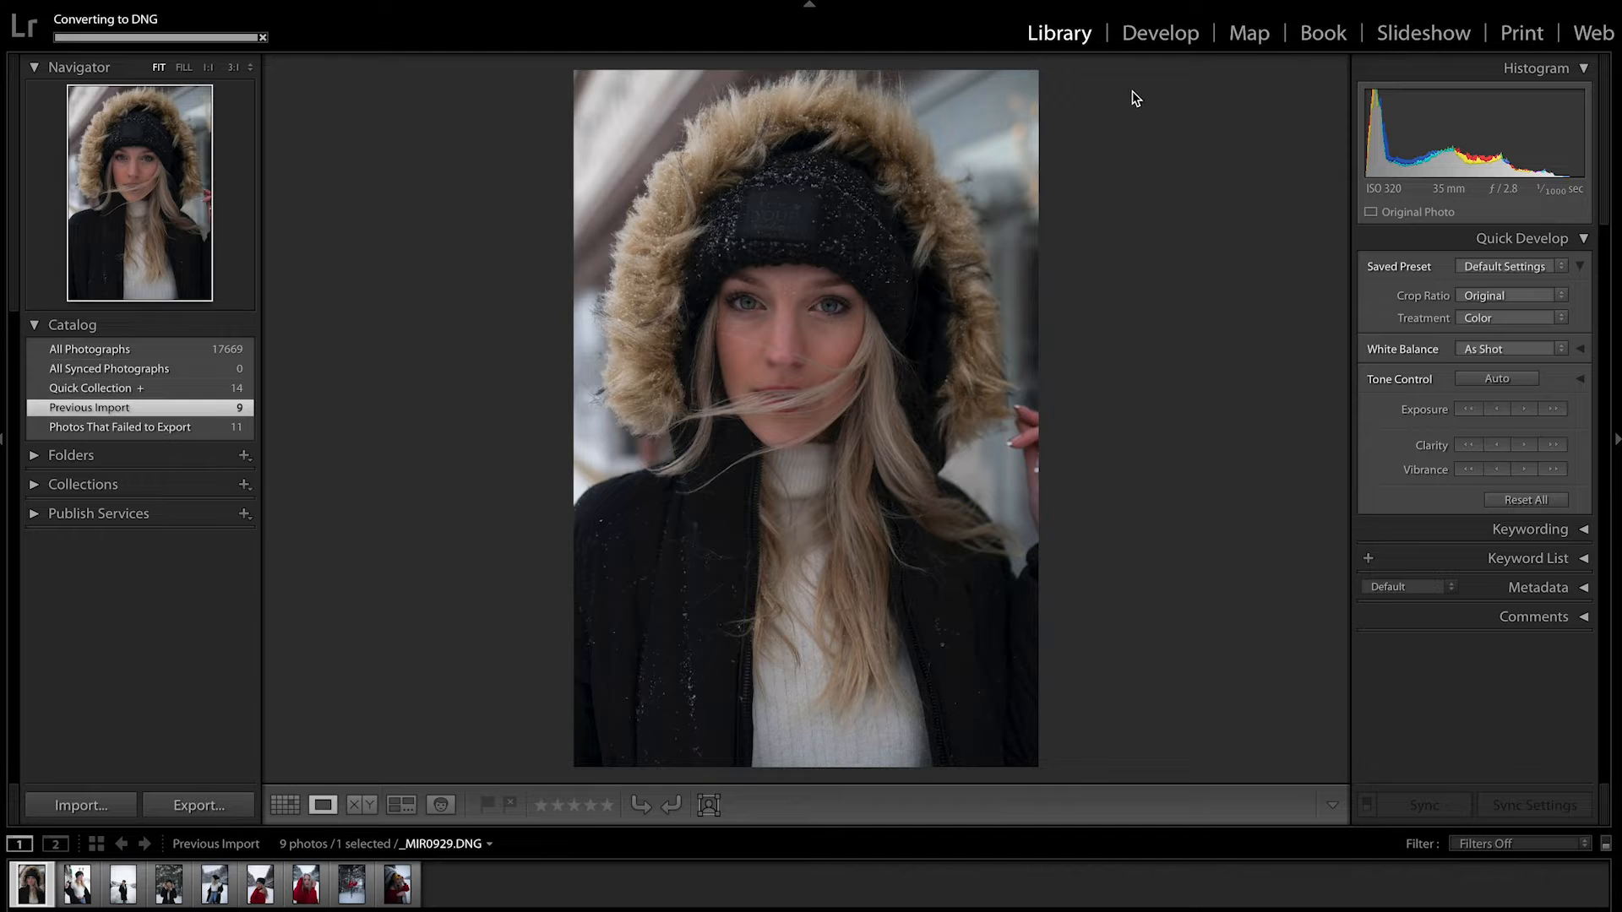
left_click(1155, 39)
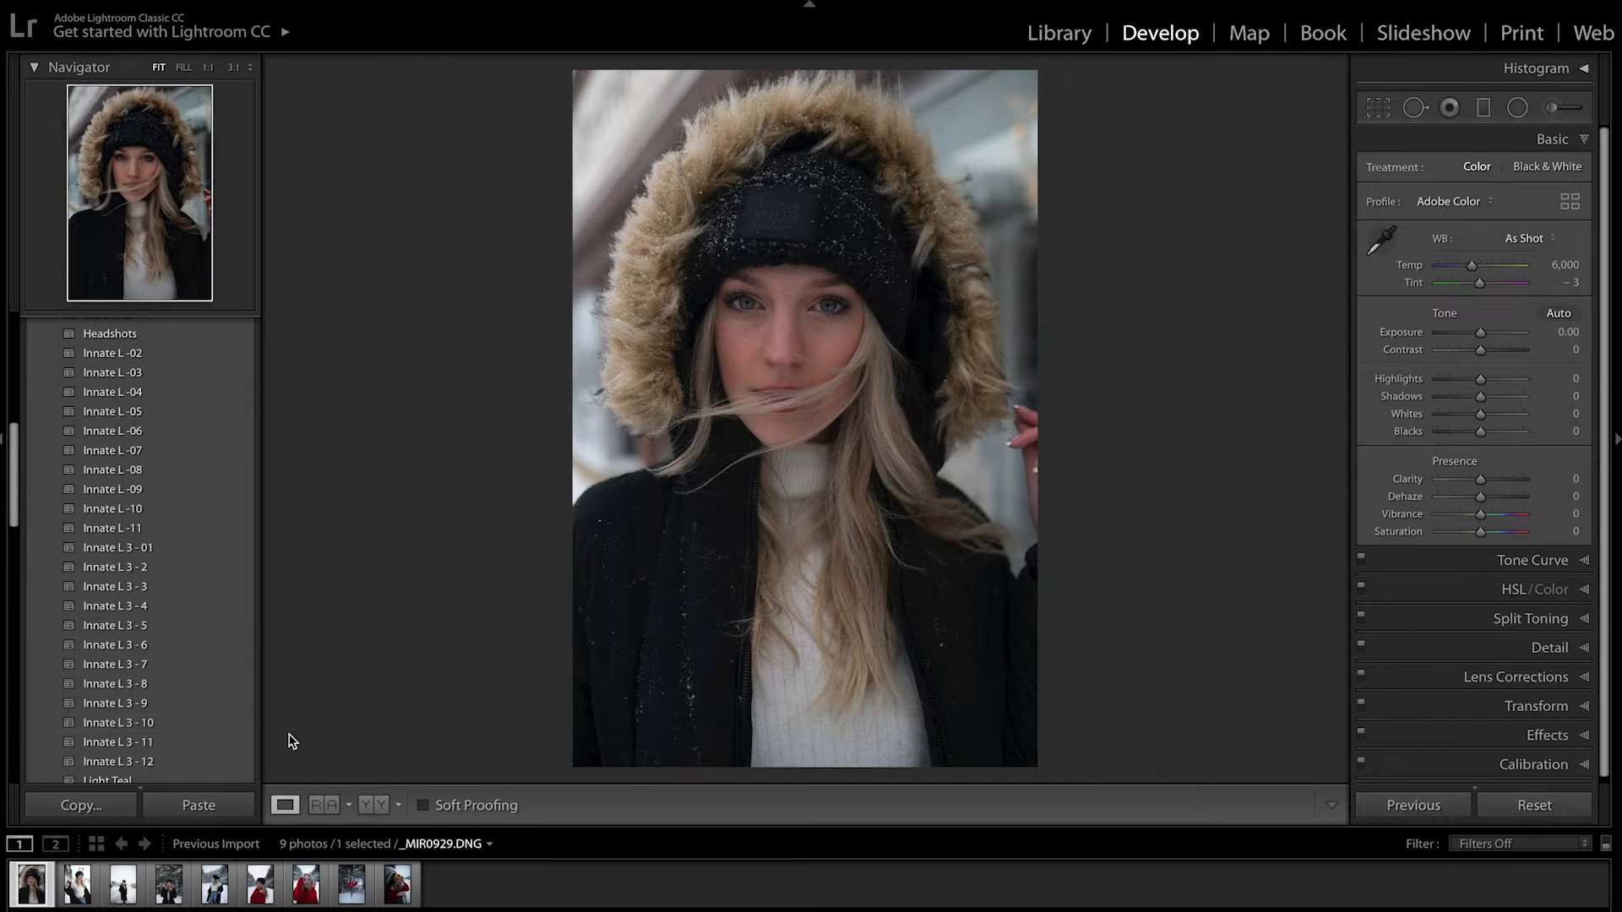
Apply the Innate L3 - 10 preset to the portrait, then set Contrast to -34 and Highlights to -43
left_click(228, 735)
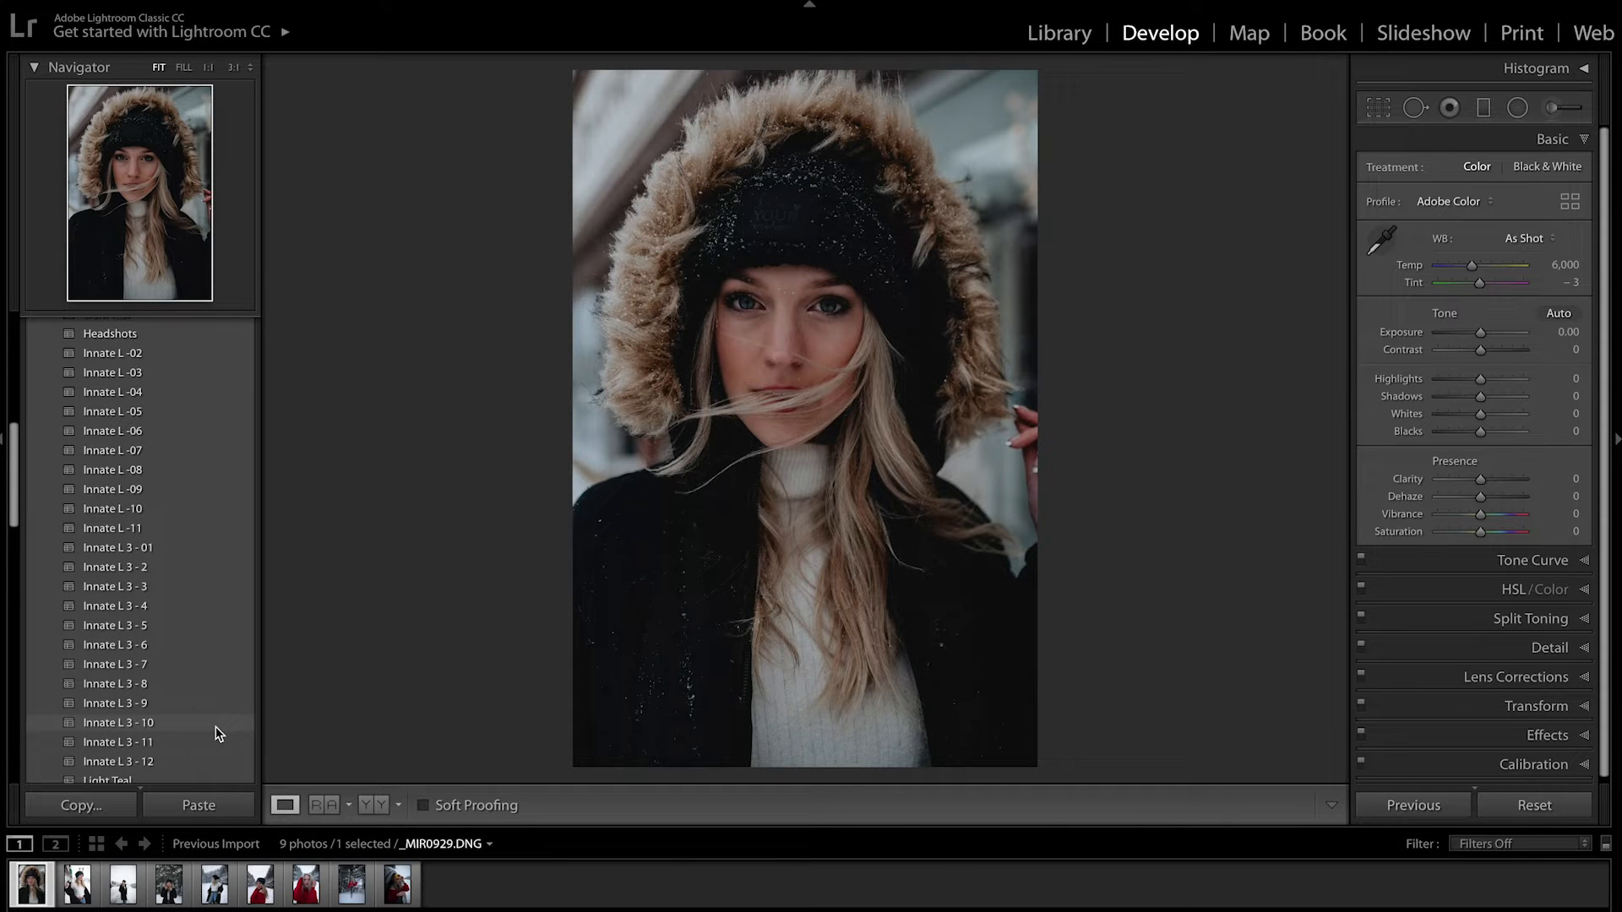
left_click(215, 727)
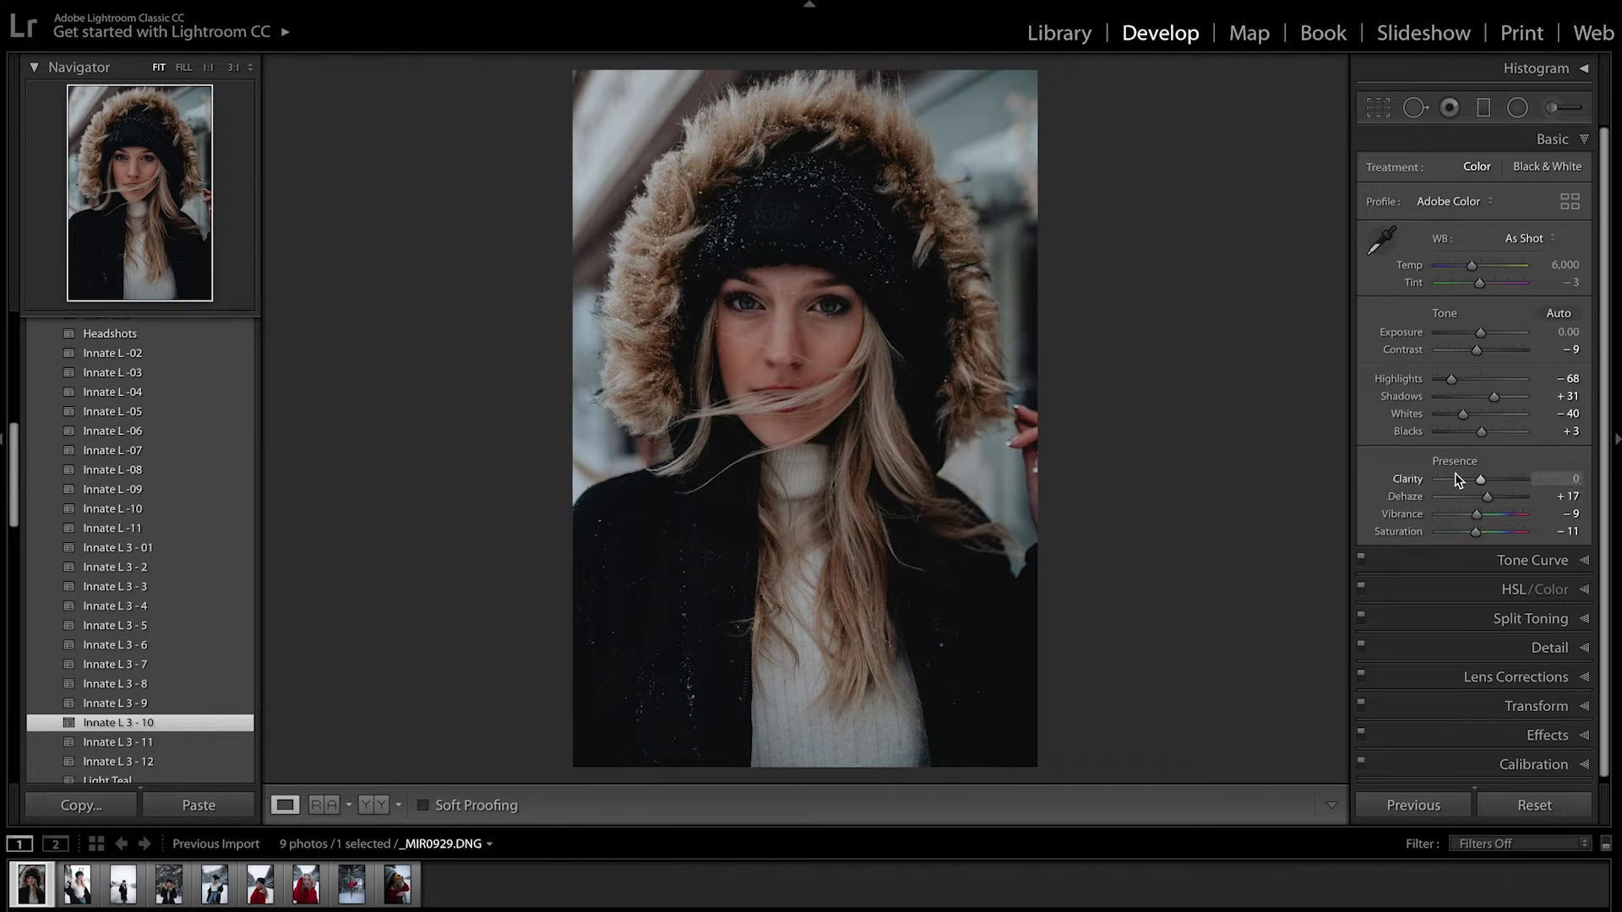
left_click_drag(1476, 348, 1467, 354)
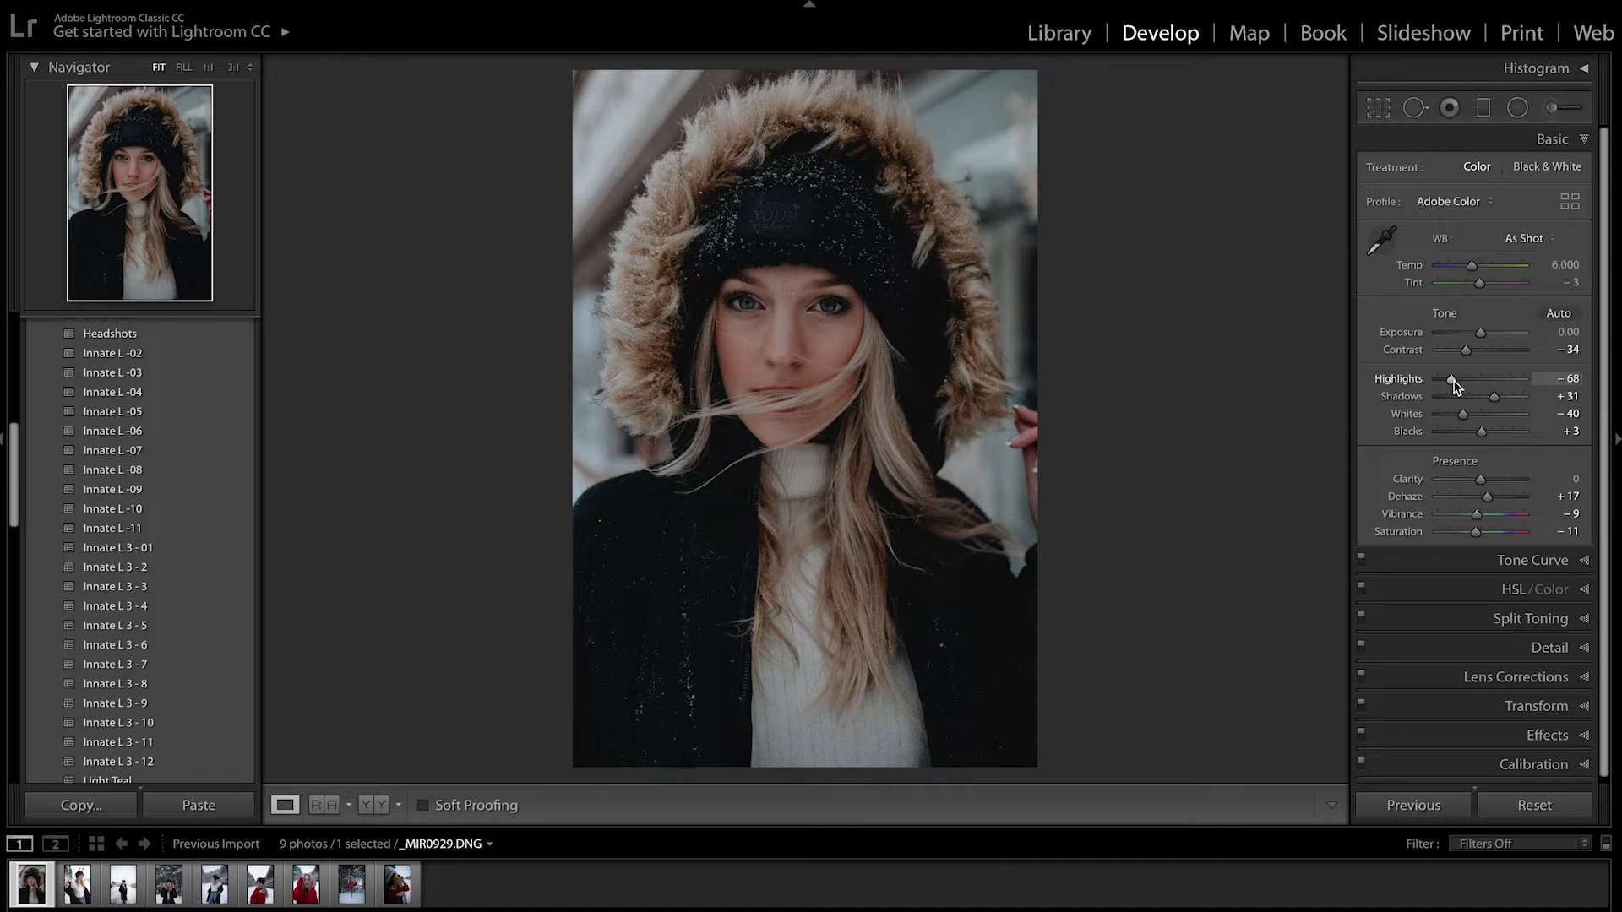
left_click_drag(1453, 380, 1462, 380)
Crop the portrait slightly inward from its right edge, keeping the original aspect ratio
key("r")
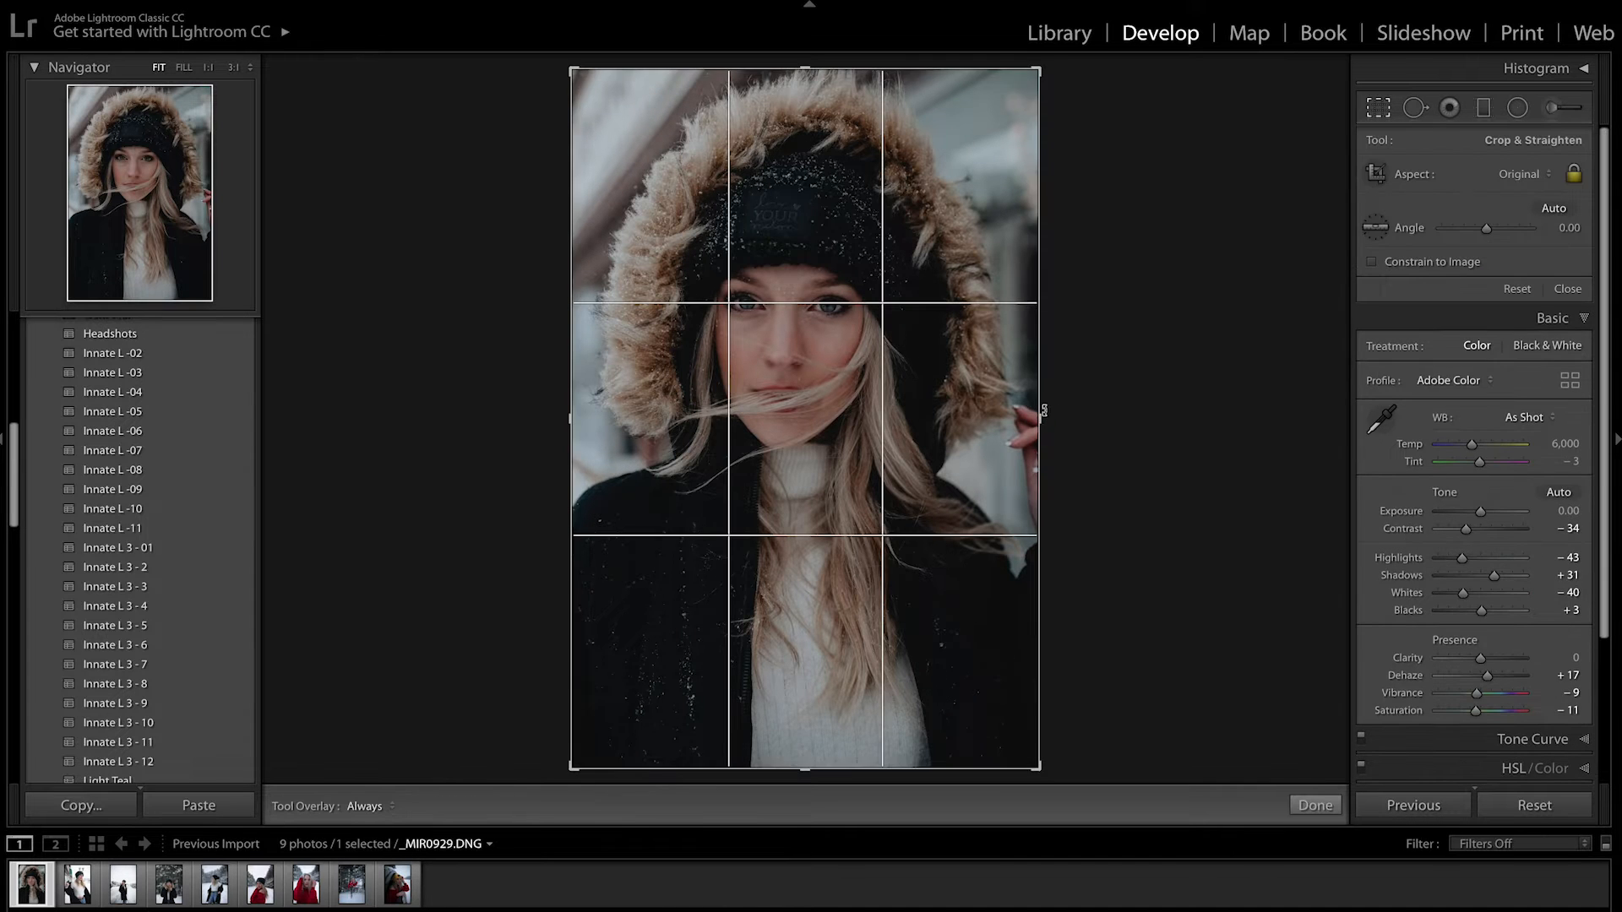
left_click_drag(1041, 421, 1022, 425)
key("Return")
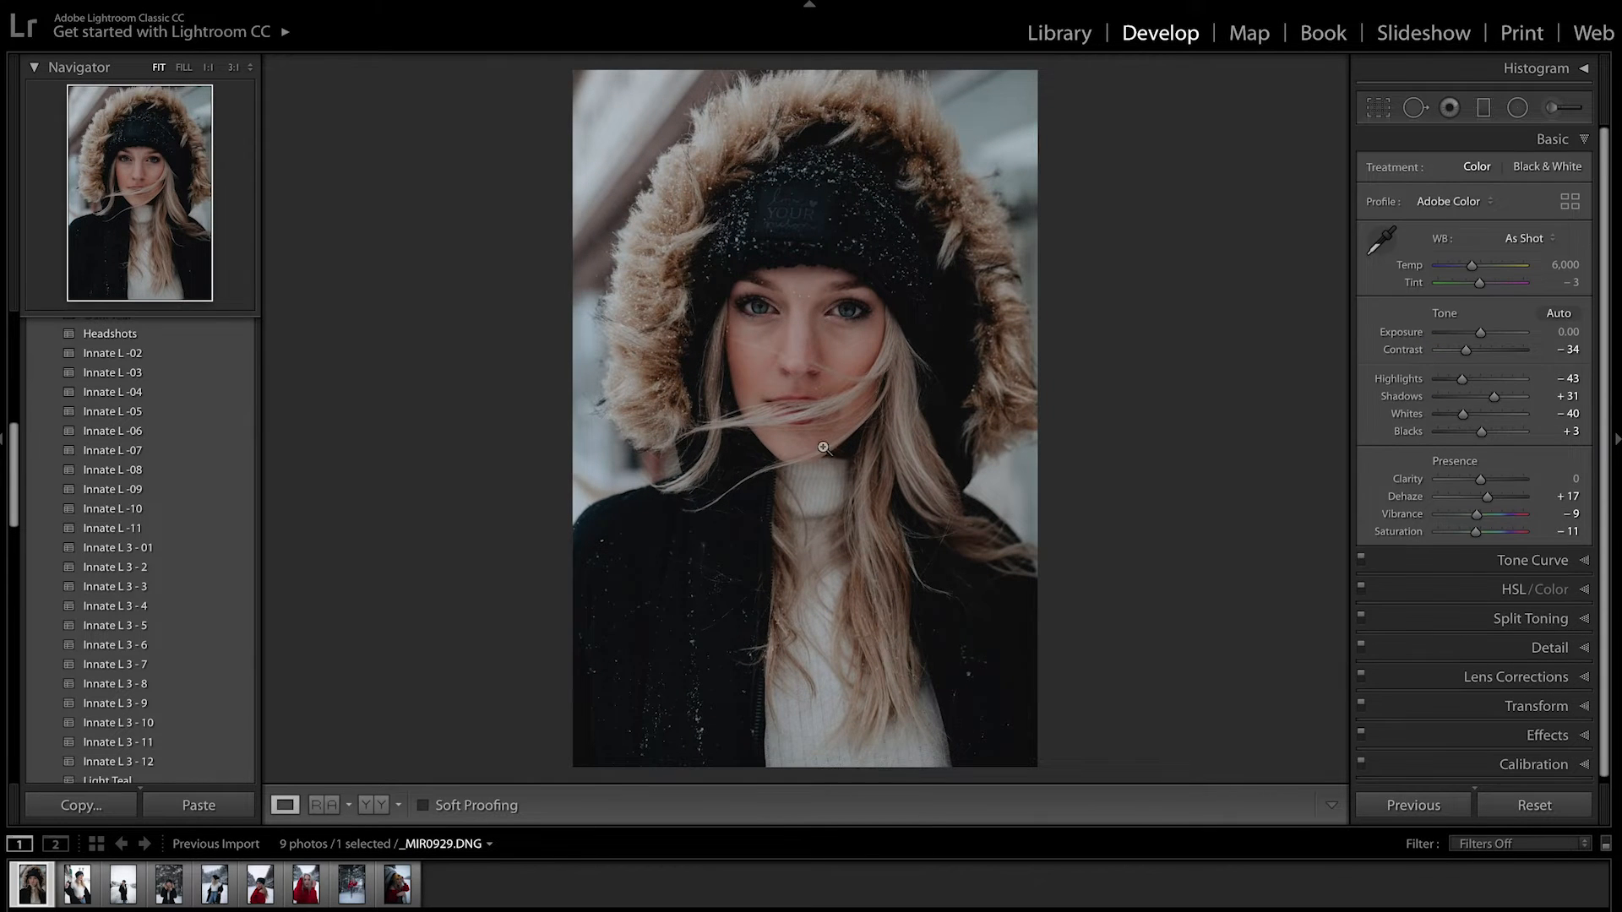
Heal the white specks between the eyebrows with a size 40 Heal brush, moving a misplaced source onto clean forehead skin
left_click(801, 293)
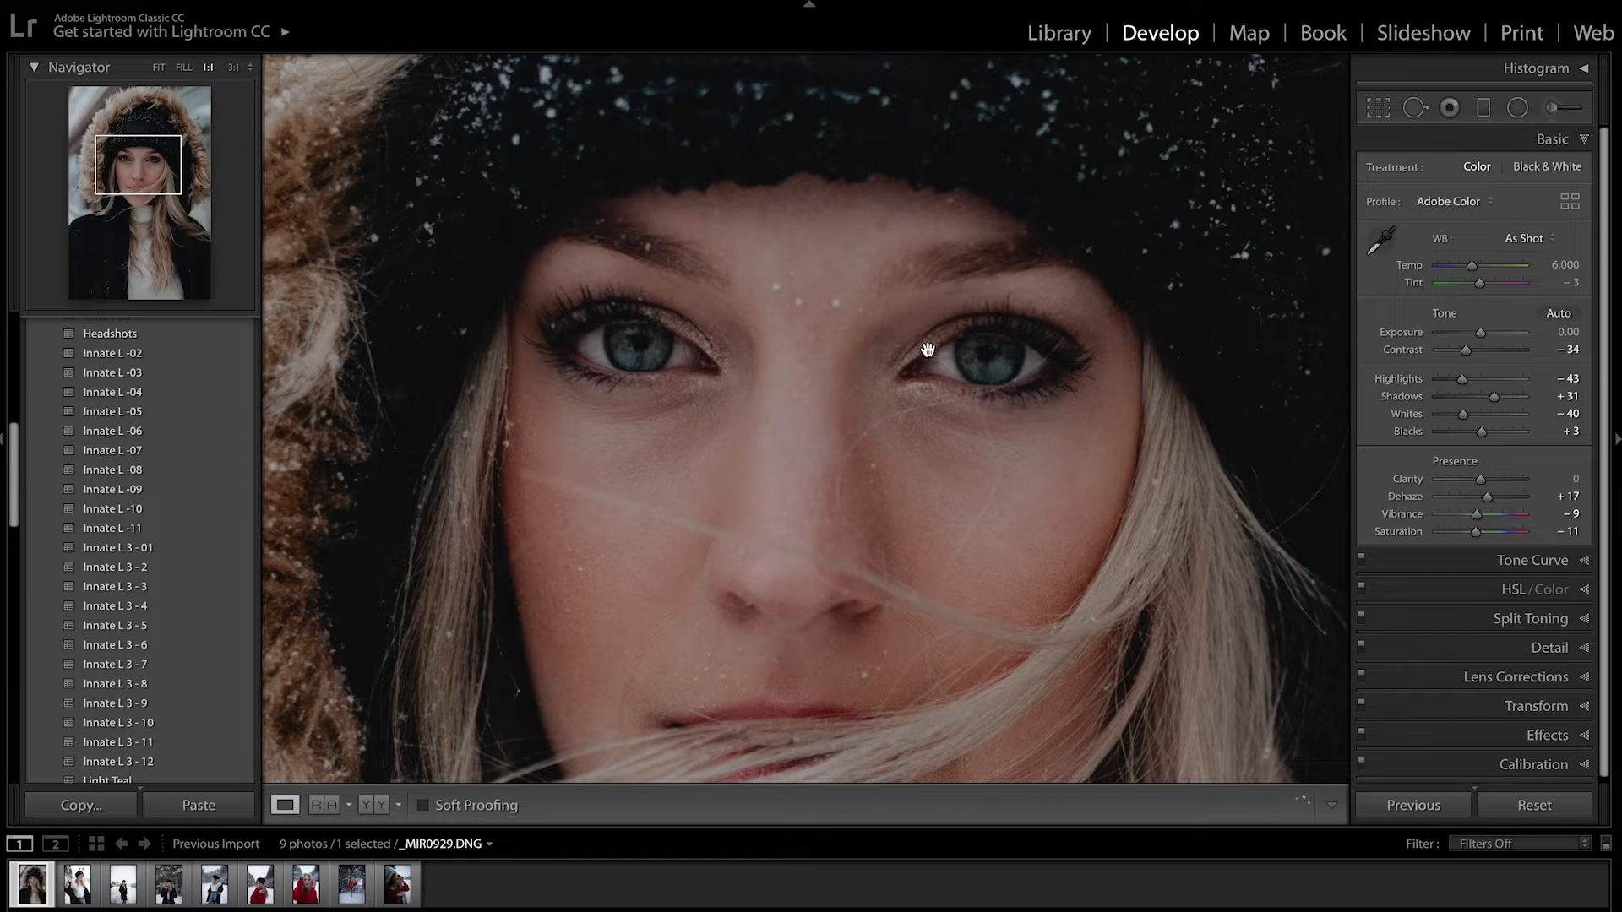
key("q")
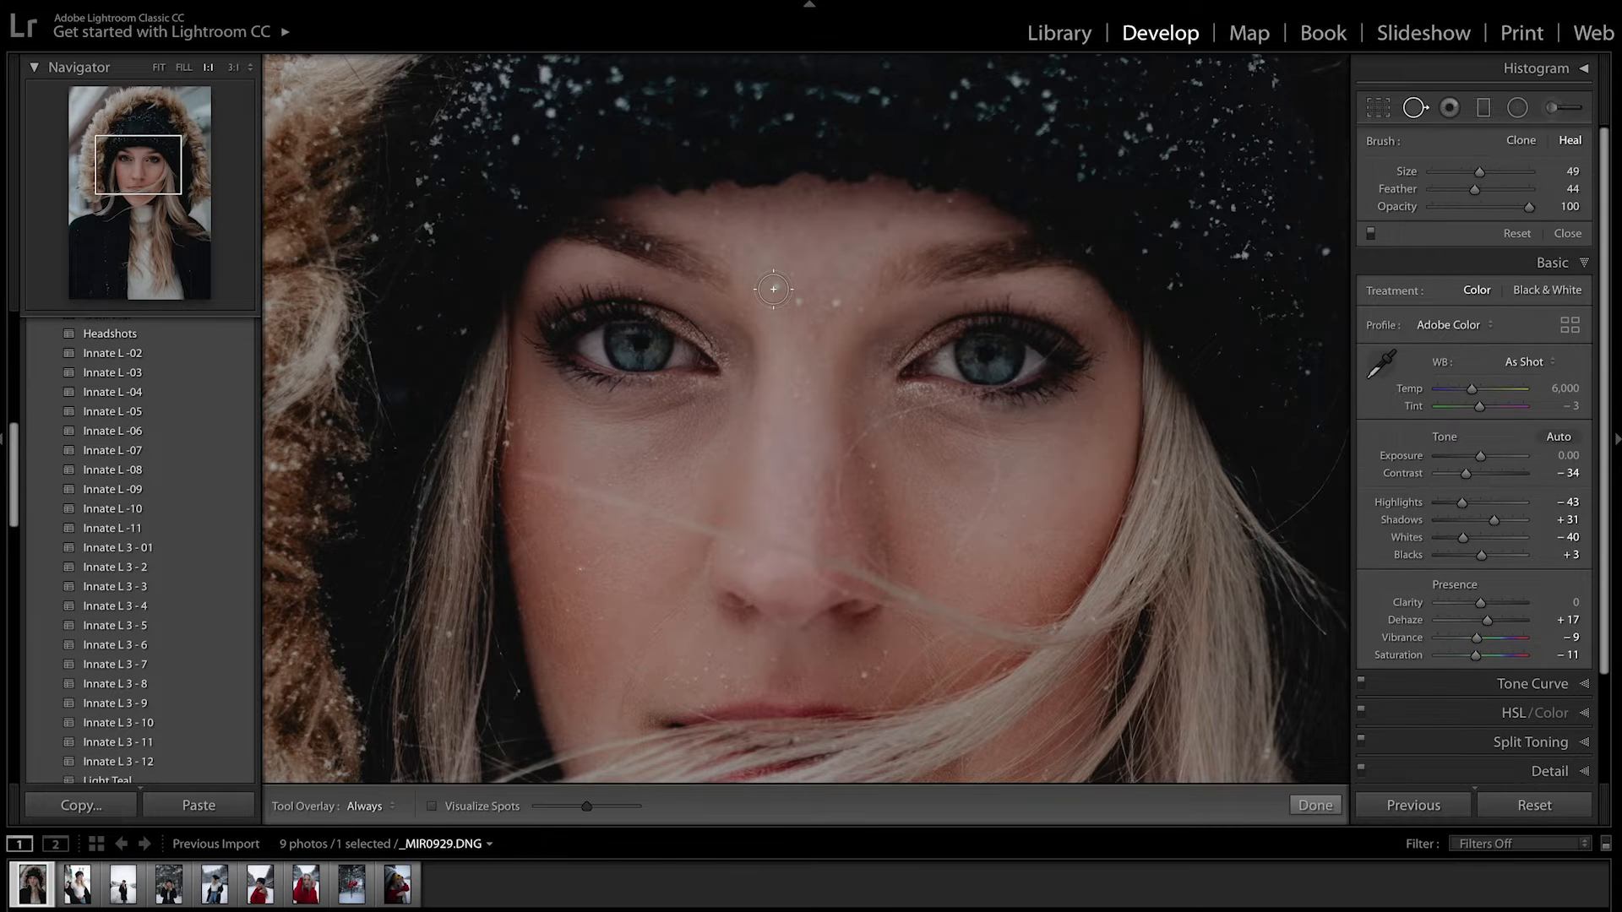
left_click(774, 285)
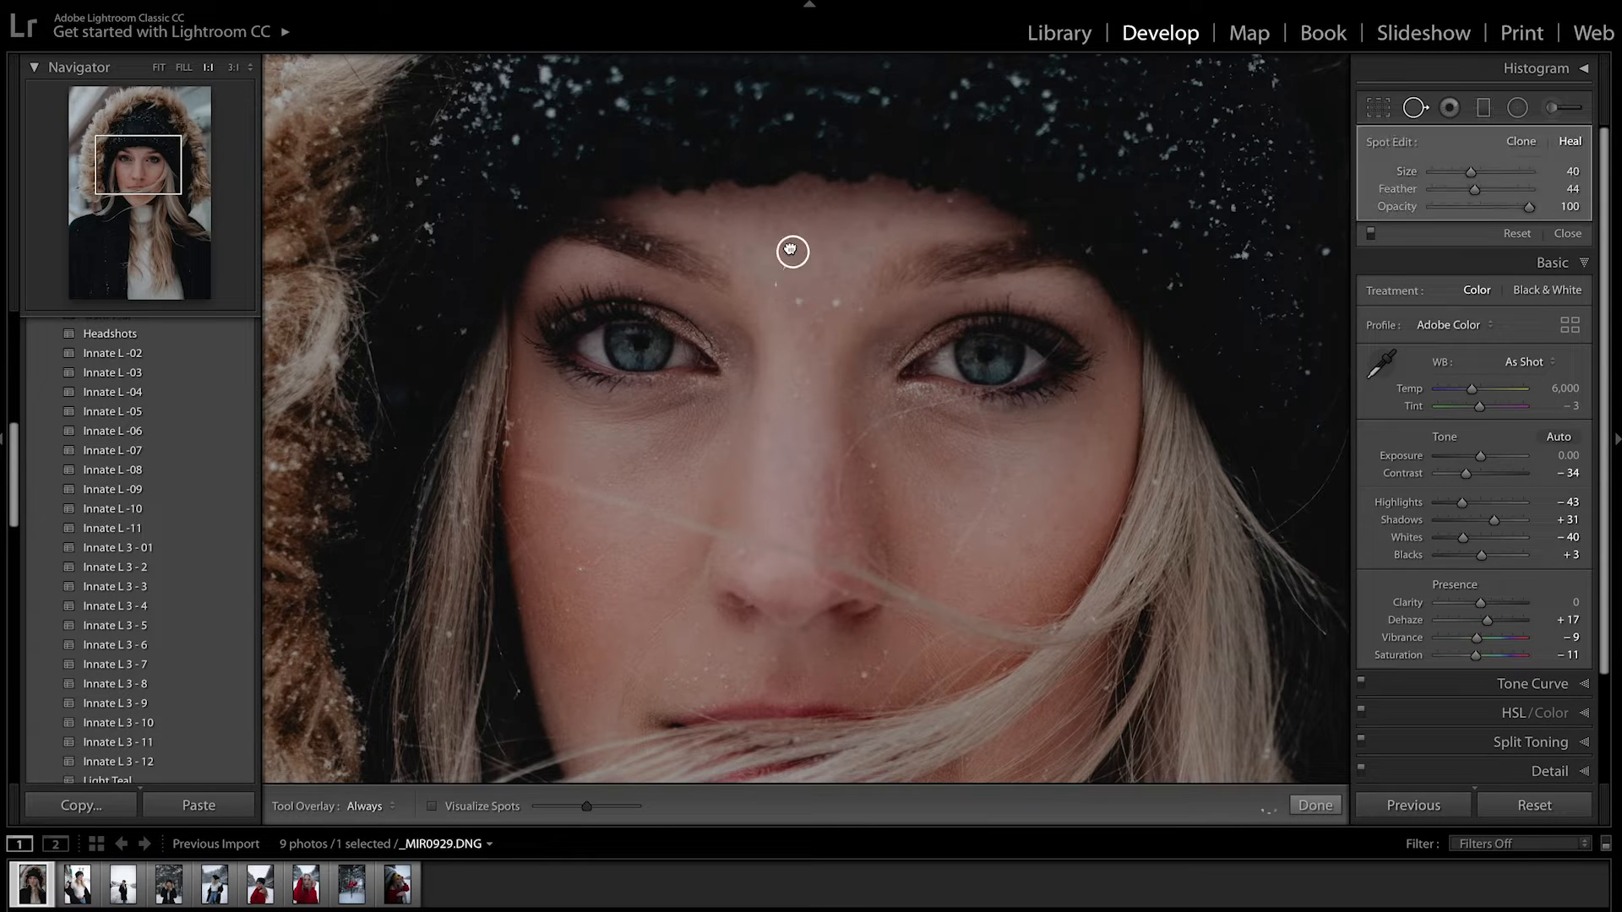
left_click(800, 304)
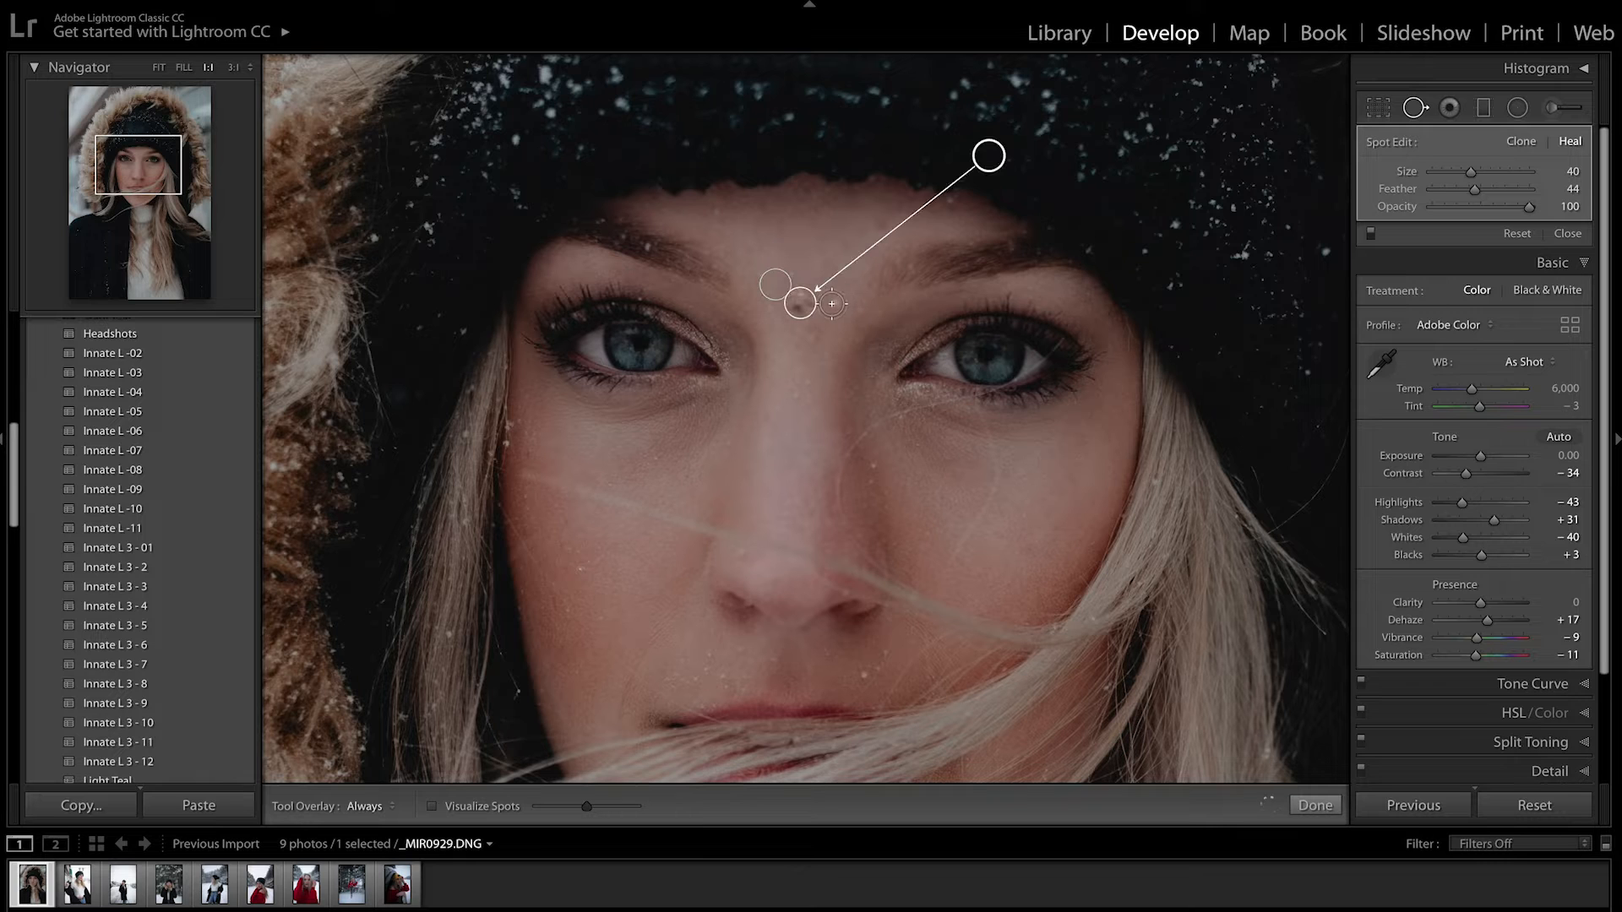
left_click_drag(990, 155, 813, 243)
left_click(832, 303)
key("q")
left_click(849, 338)
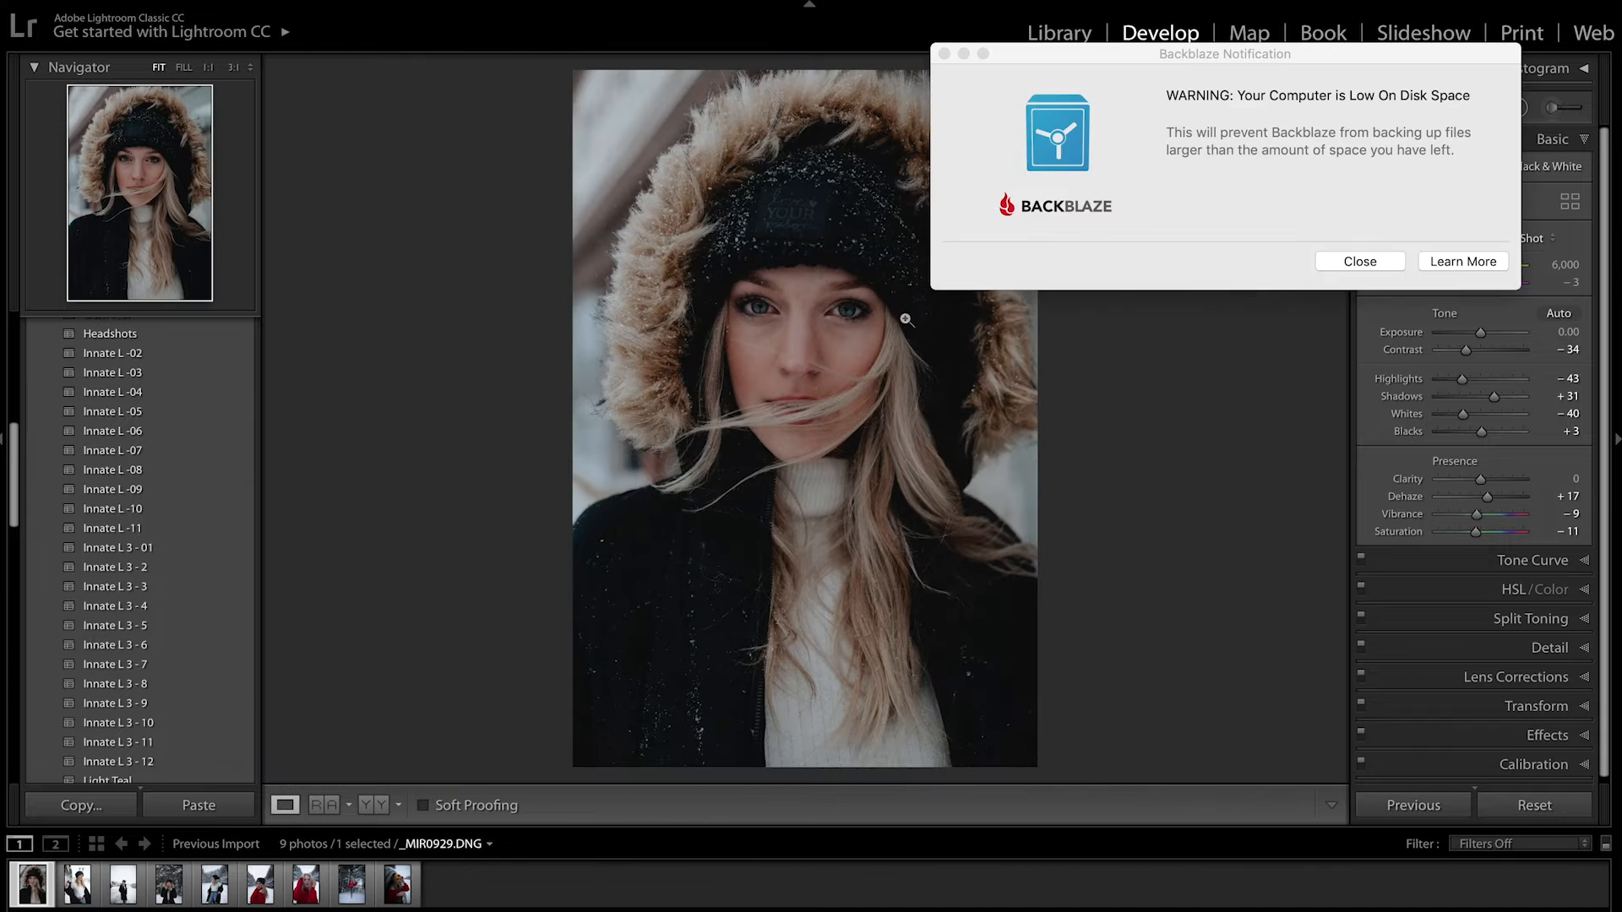
Dismiss the Backblaze notification and set Whites to -25, Dehaze to +9 and Vibrance to -3
left_click(945, 54)
left_click_drag(1462, 414, 1470, 414)
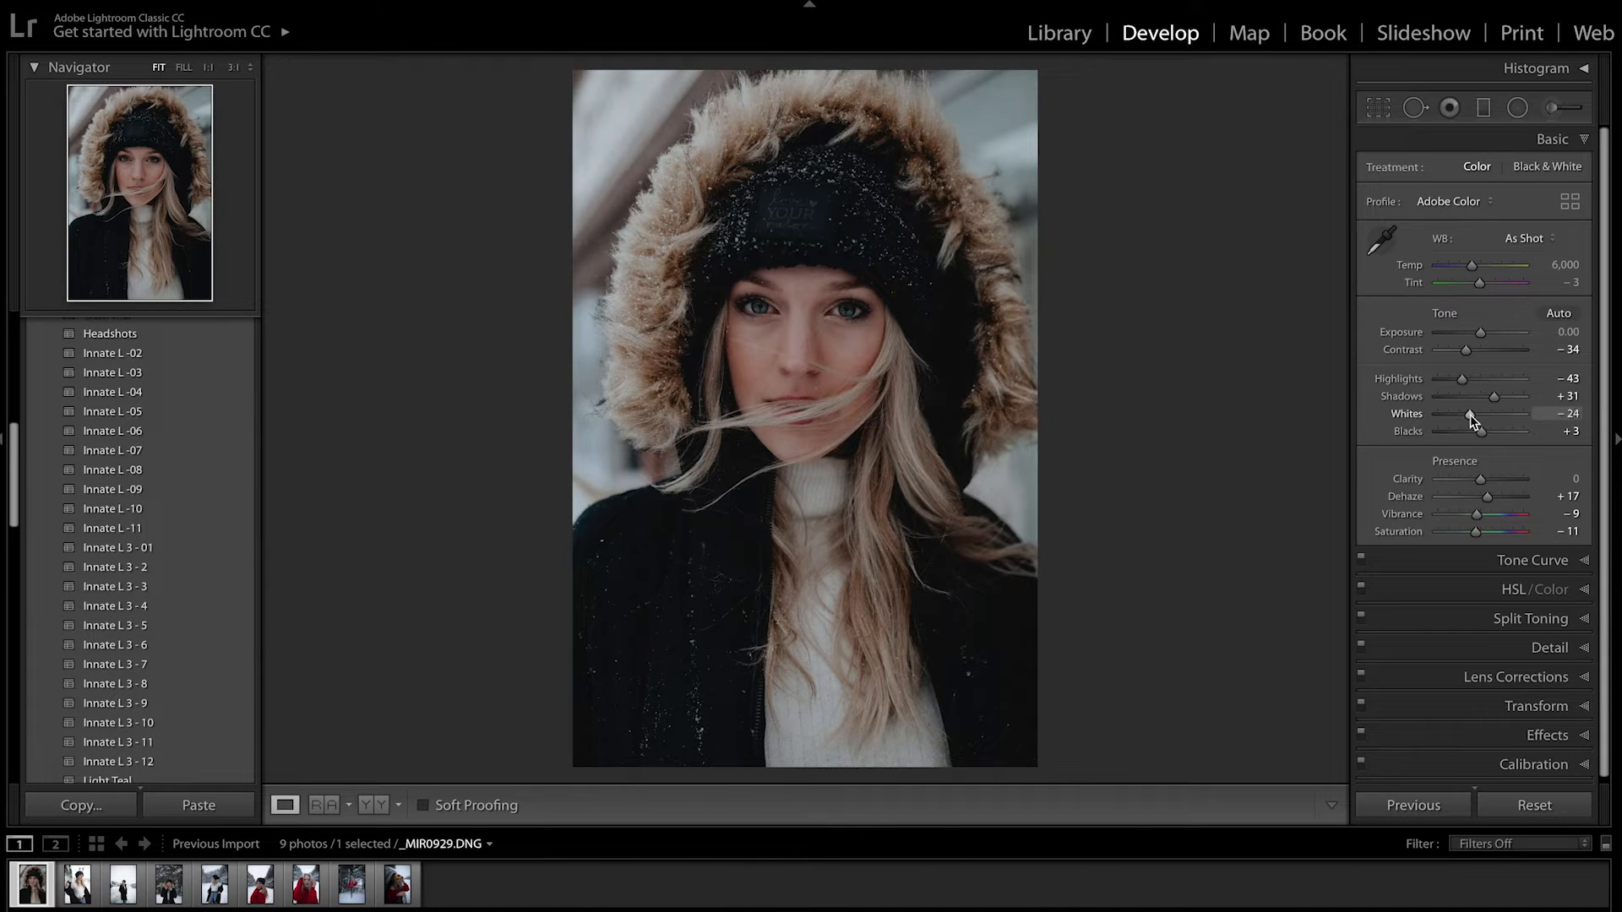
left_click_drag(1486, 498, 1480, 515)
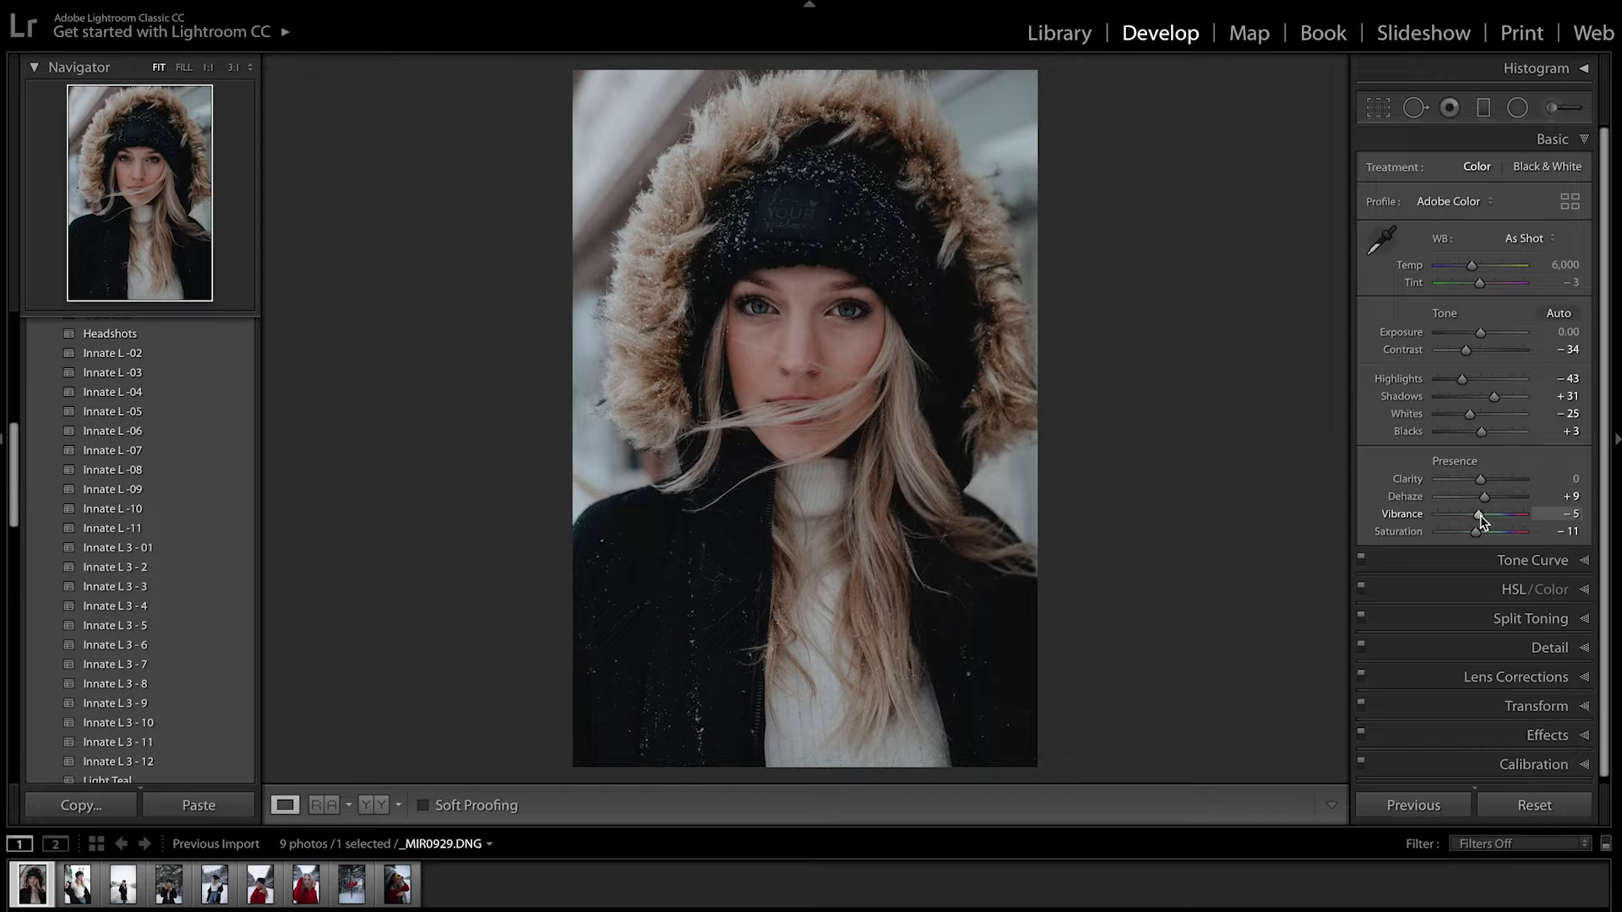
Paint an Adjustment Brush mask over the irises with a brush size of 12
left_click(794, 313)
left_click_drag(925, 298, 858, 372)
key("k")
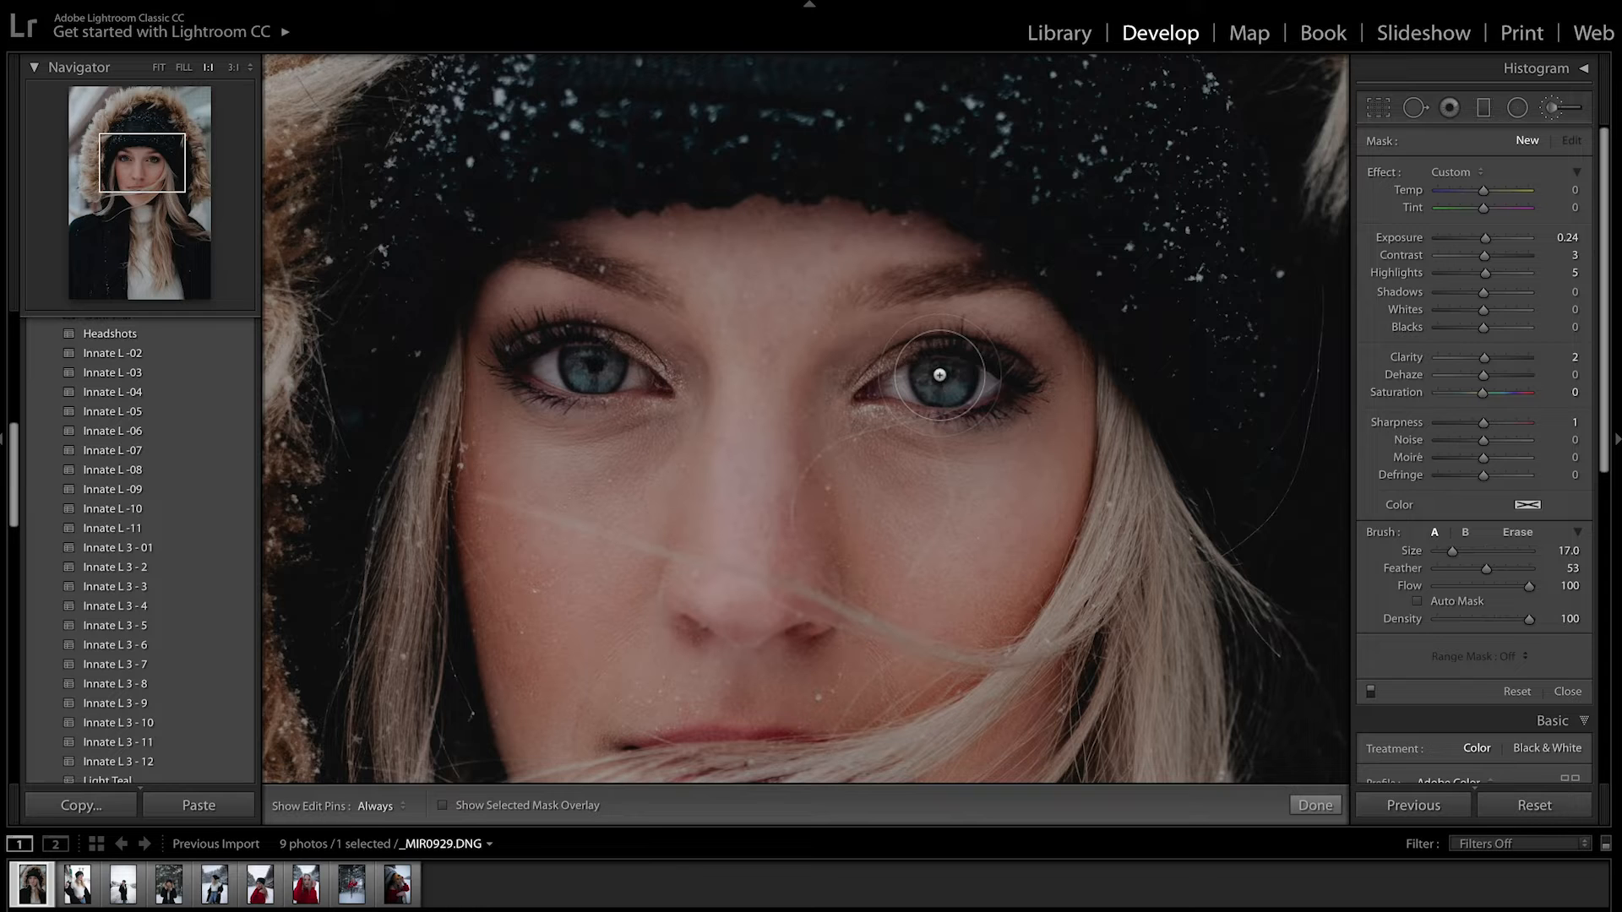
scroll(939, 374, "down", 5)
left_click(944, 377)
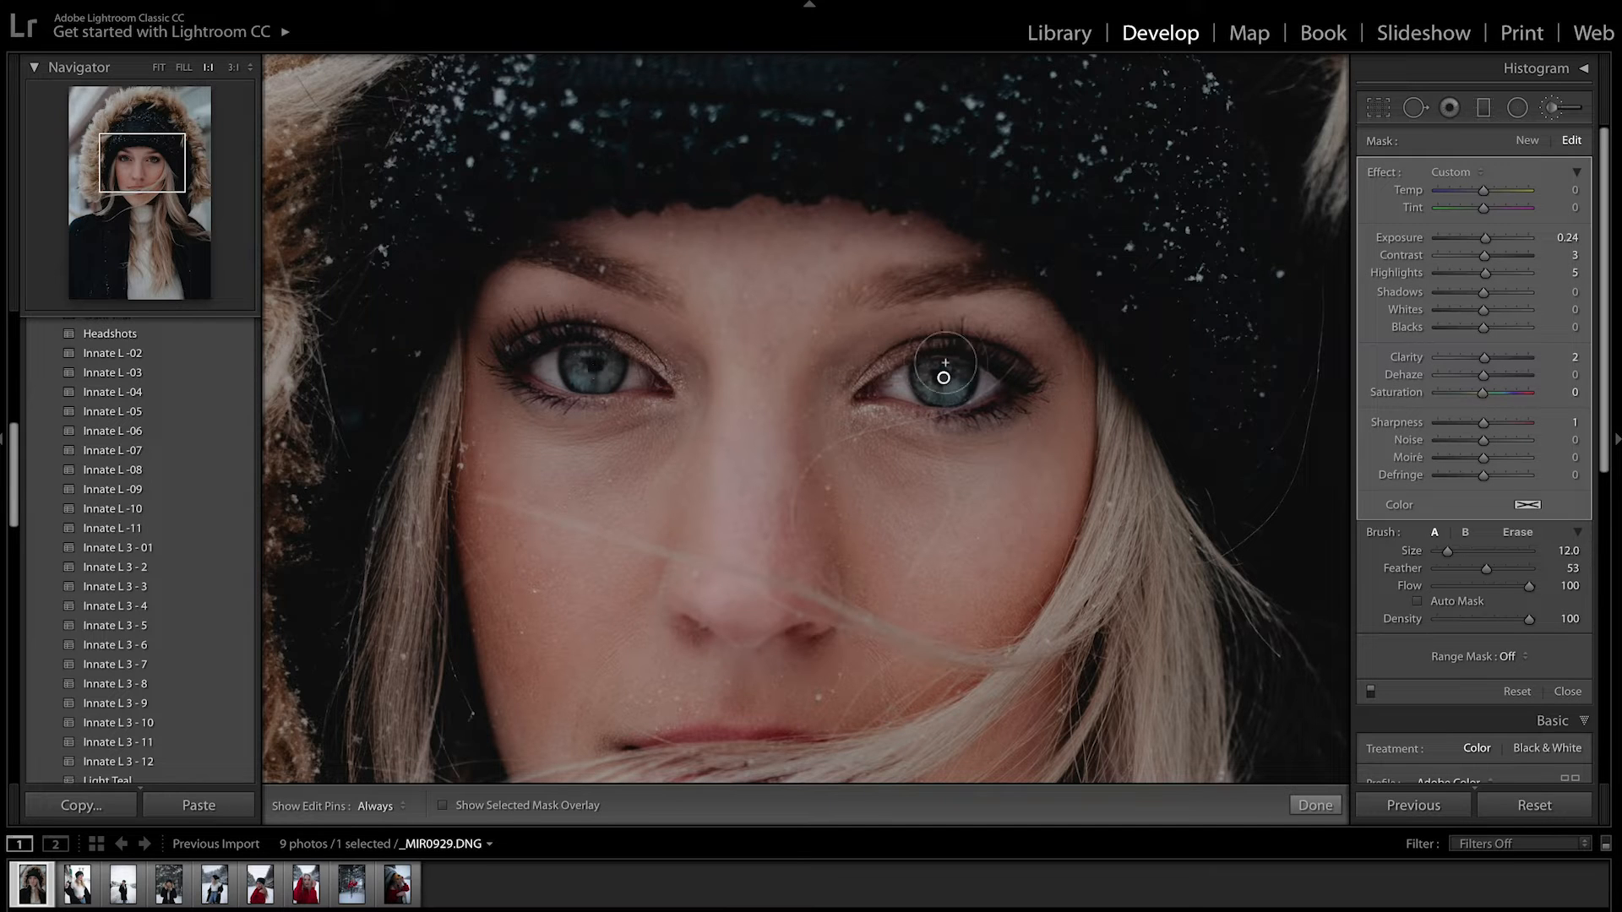
Set the eye mask's Clarity to 20, Saturation to 26 and Highlights to 12
left_click_drag(1486, 358, 1492, 359)
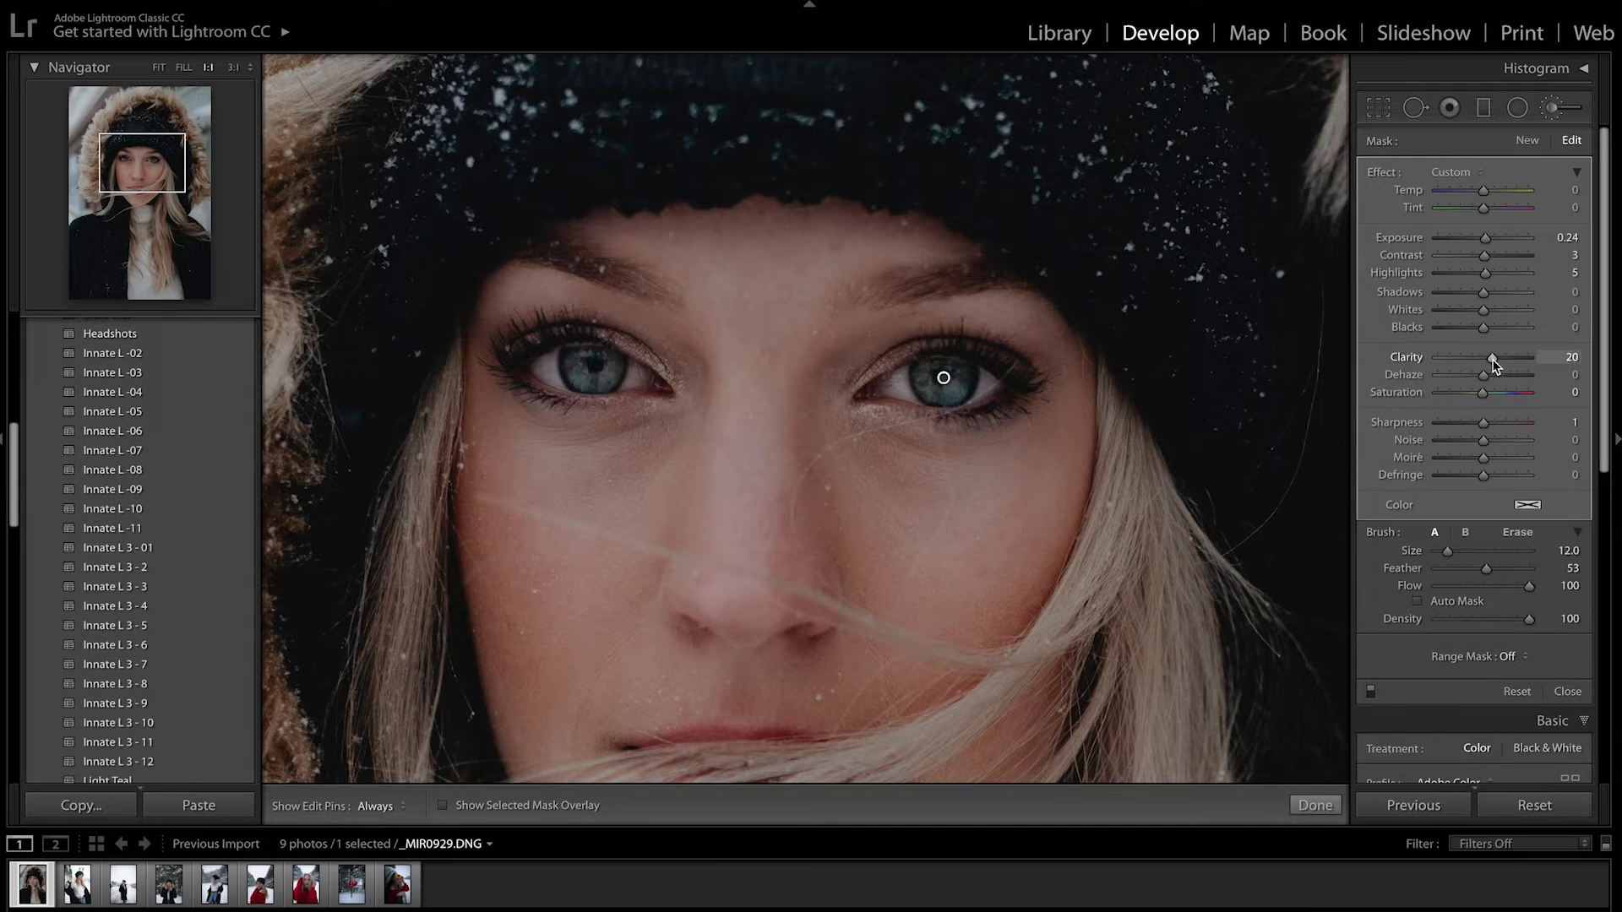
left_click_drag(1498, 360, 1494, 394)
left_click_drag(1484, 273, 1488, 272)
Compare the eyes with and without the brush adjustments
key("backslash")
key("backslash")
key("backslash")
key("backslash")
left_click(1370, 692)
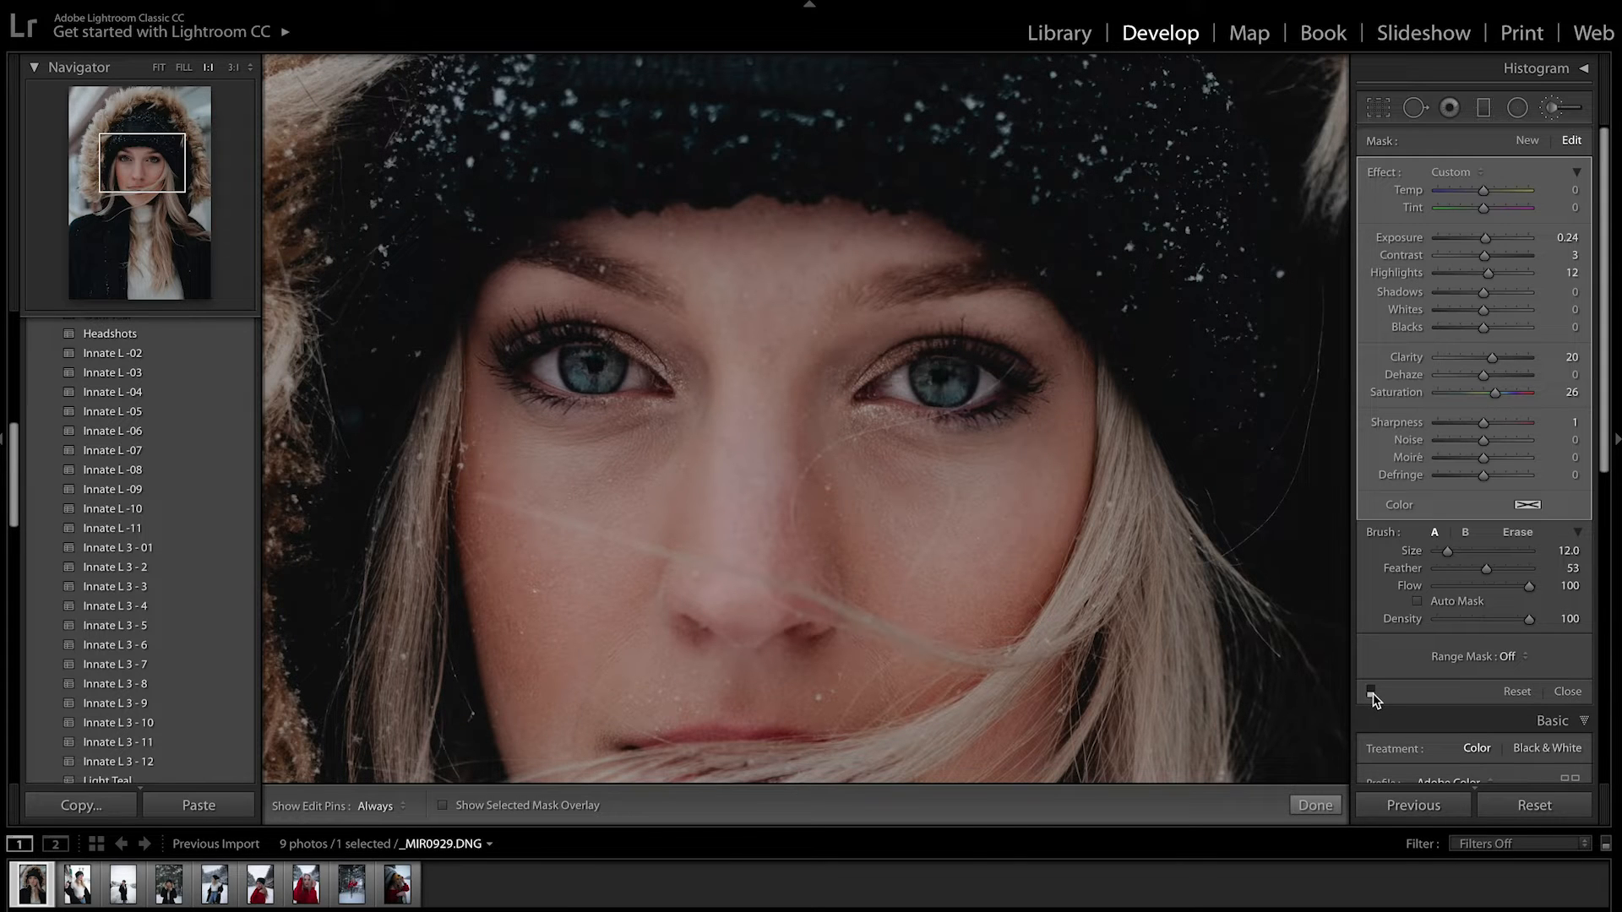
left_click(1371, 692)
left_click(1371, 691)
left_click(1371, 694)
Shift the eye mask's temperature slightly cooler and finish the brush adjustment
left_click(1483, 193)
left_click_drag(1478, 194, 1479, 194)
key("k")
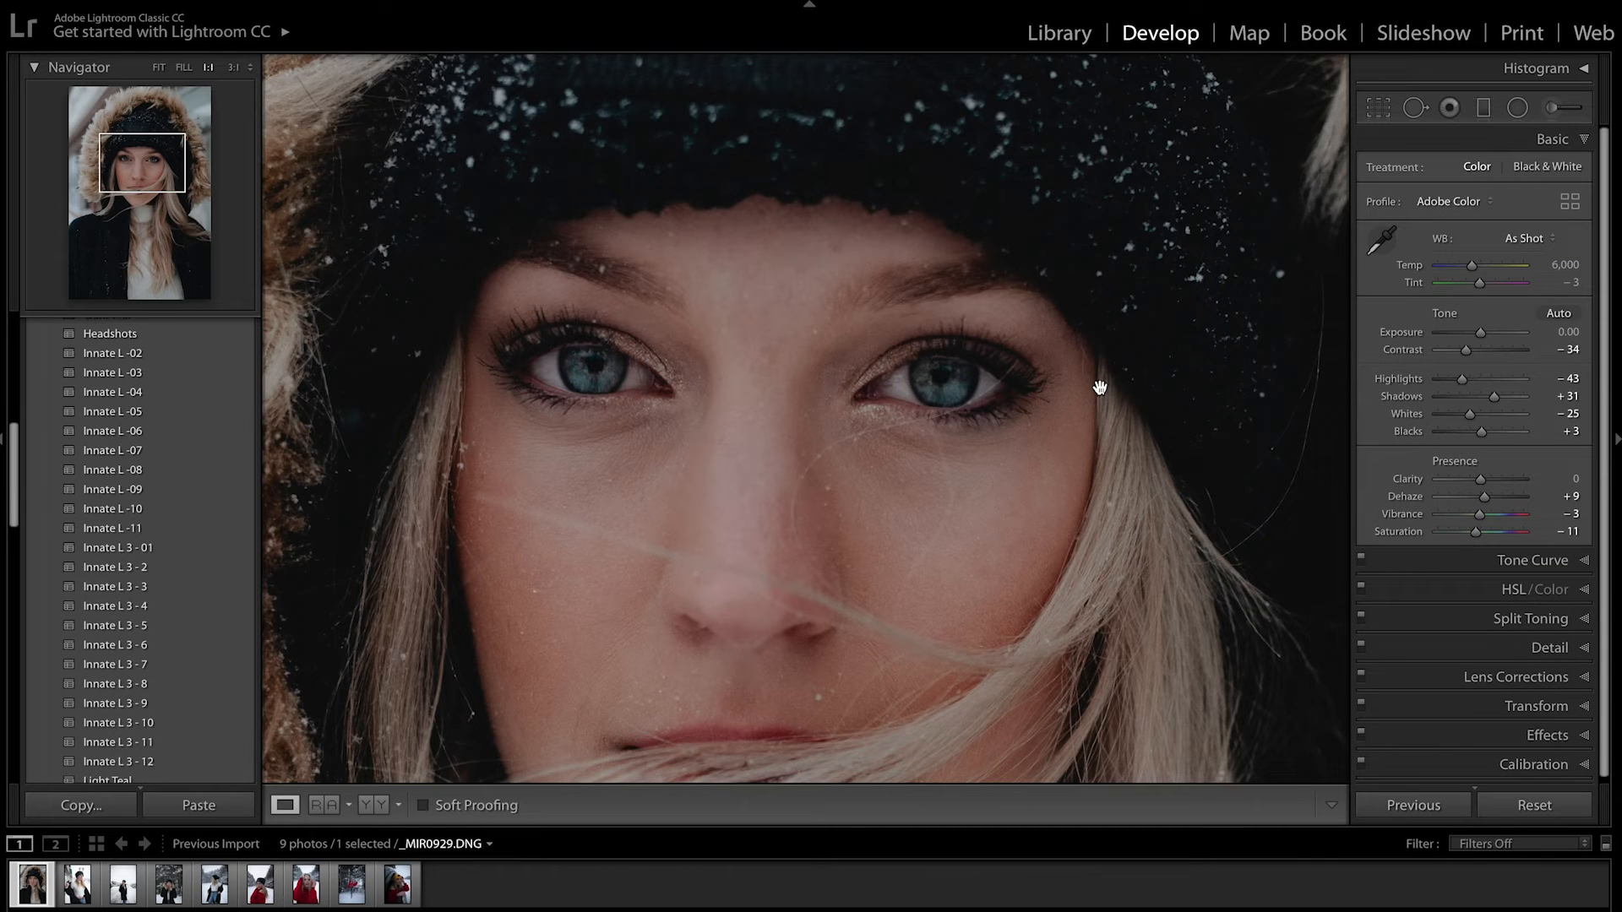
left_click(935, 391)
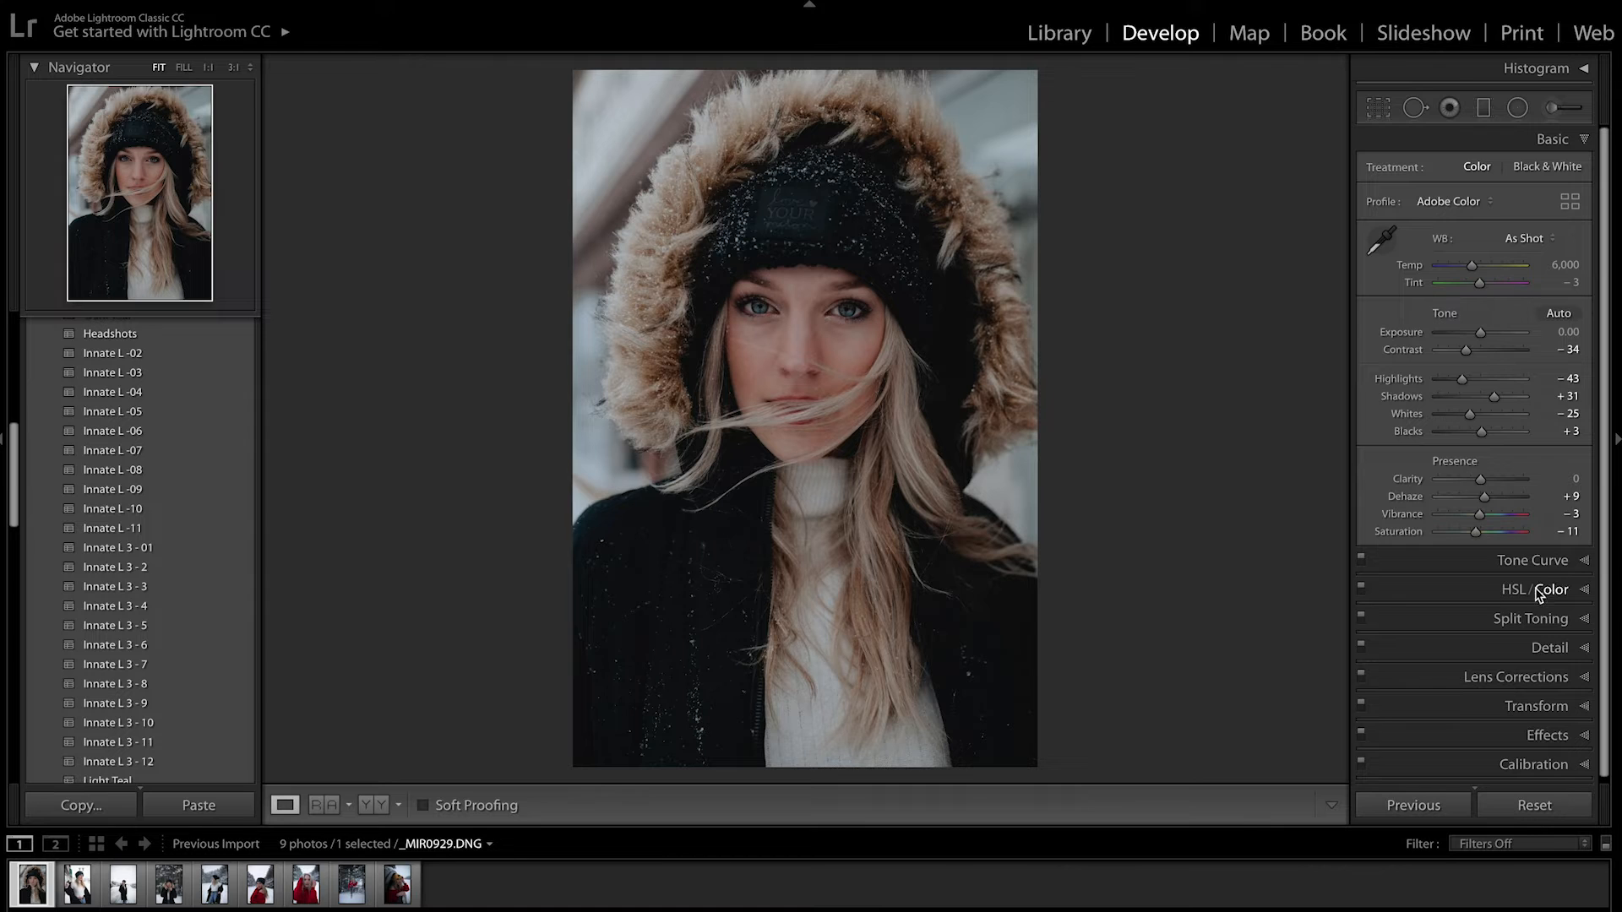
Raise the tone curve's white endpoint, lower its dark-tone point slightly, and set Shadows to +20 and Blacks to +10
left_click(1531, 561)
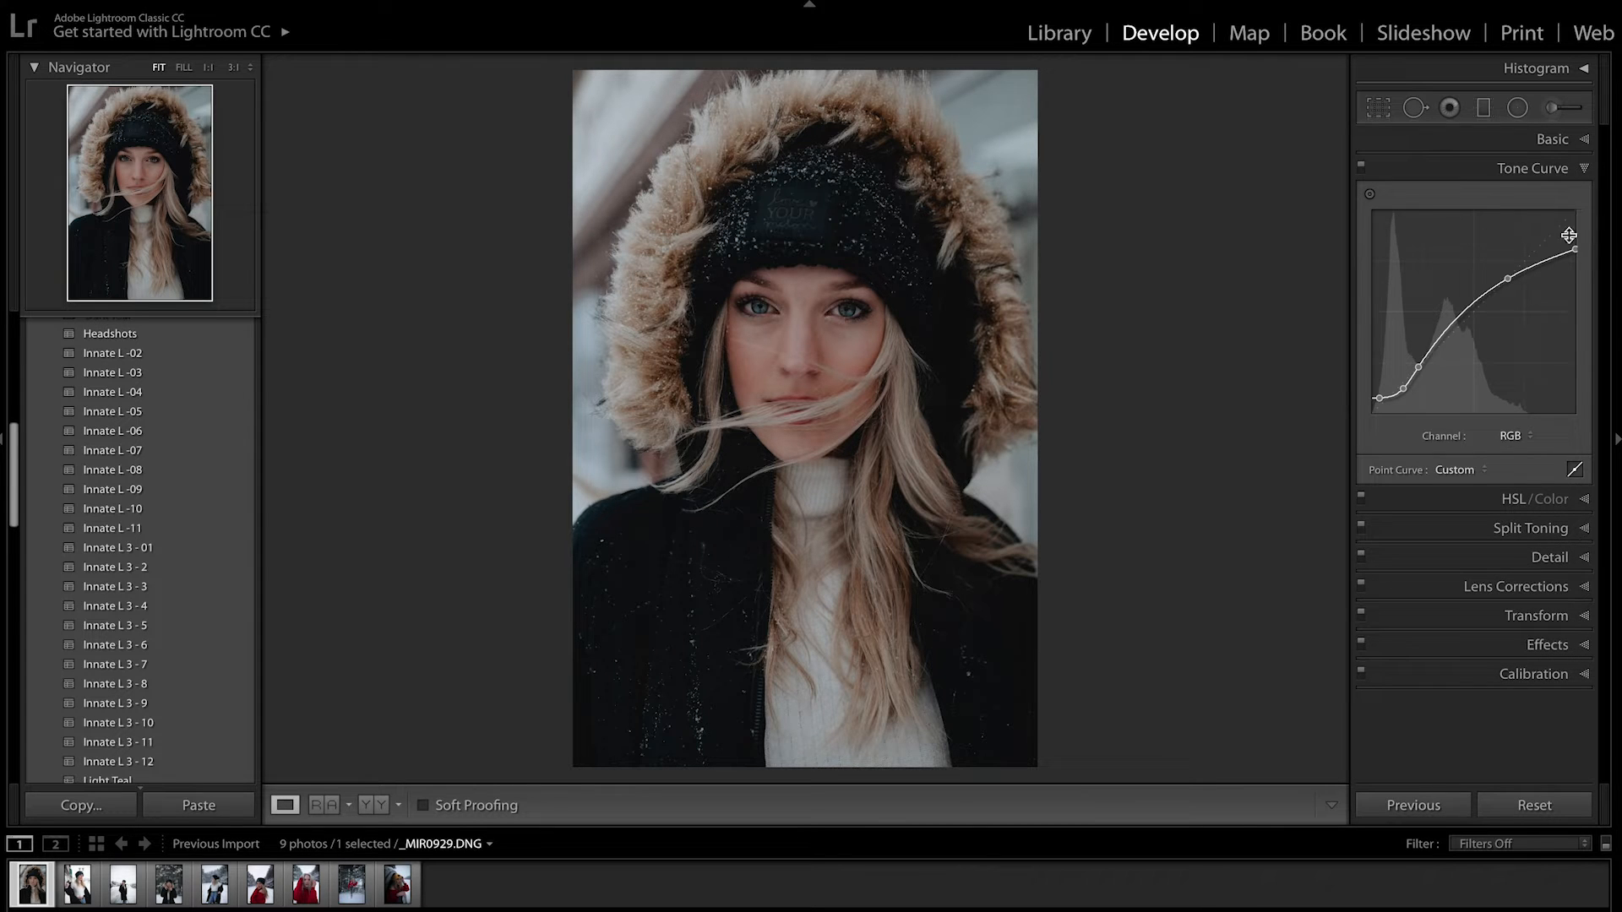
left_click_drag(1575, 249, 1575, 235)
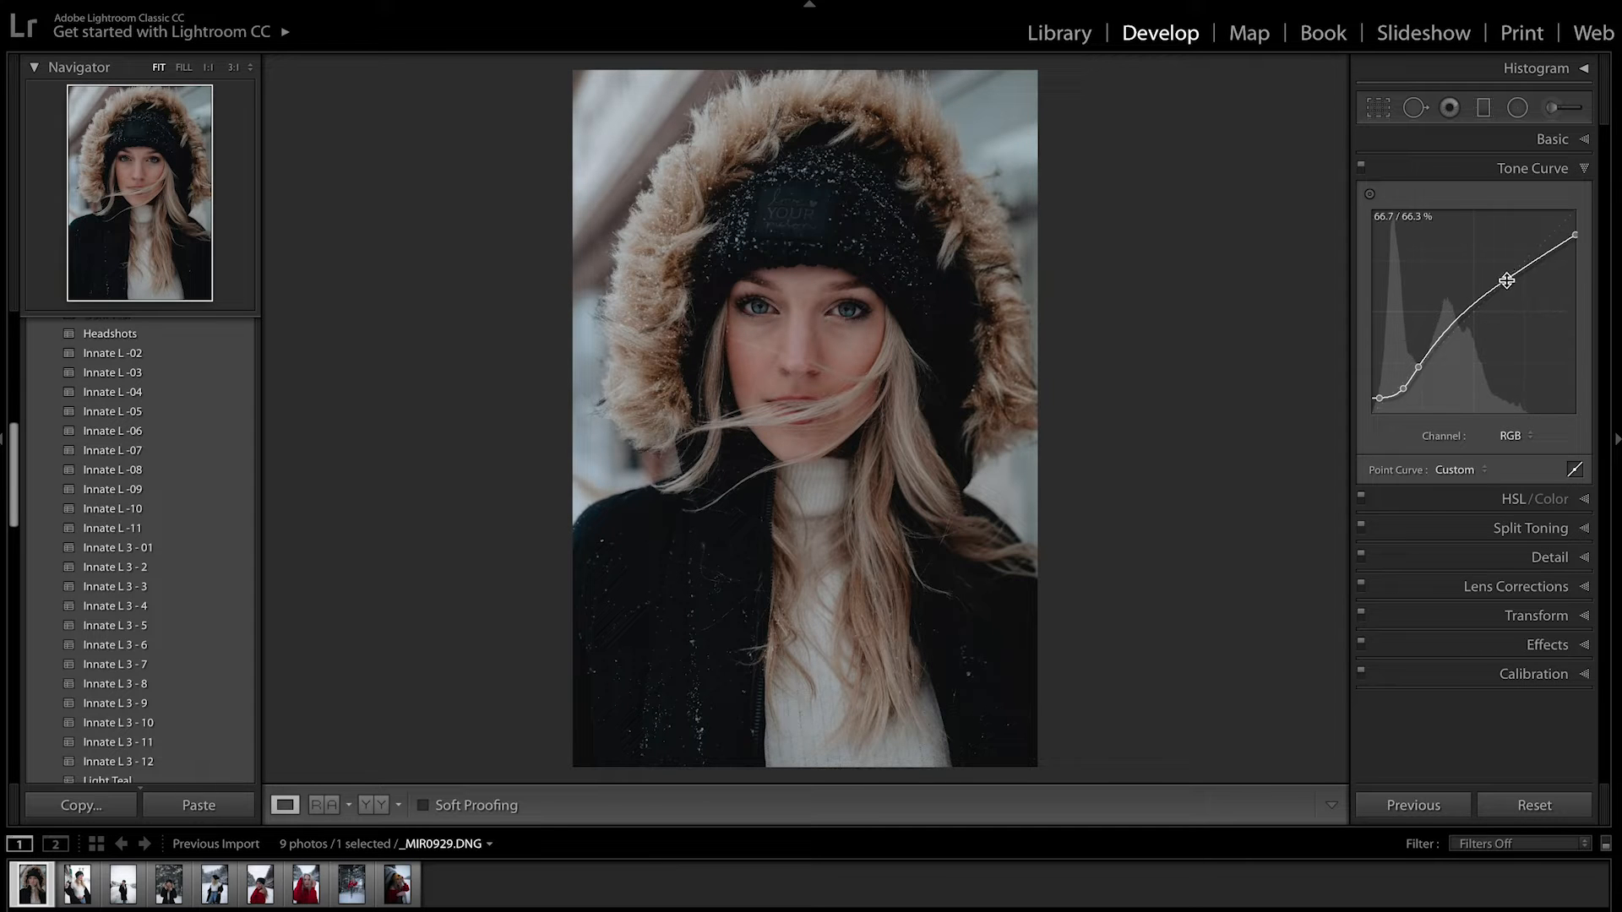
left_click_drag(1403, 389, 1402, 394)
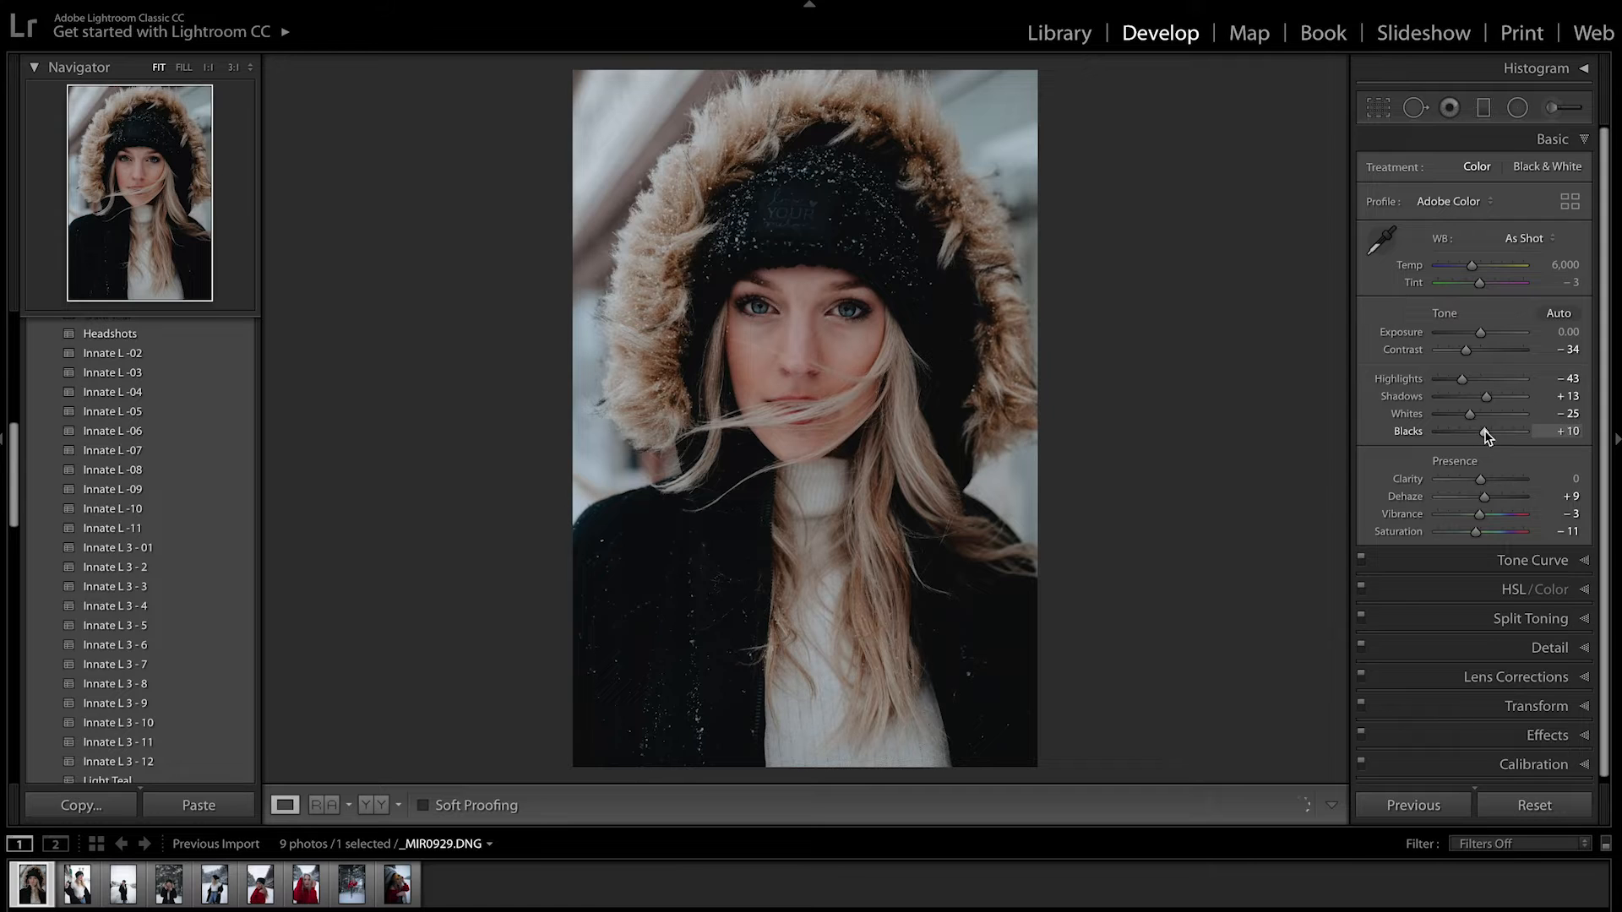
left_click_drag(1489, 397, 1492, 398)
Compare the edited portrait with its unedited version
key("backslash")
key("backslash")
key("backslash")
key("backslash")
key("backslash")
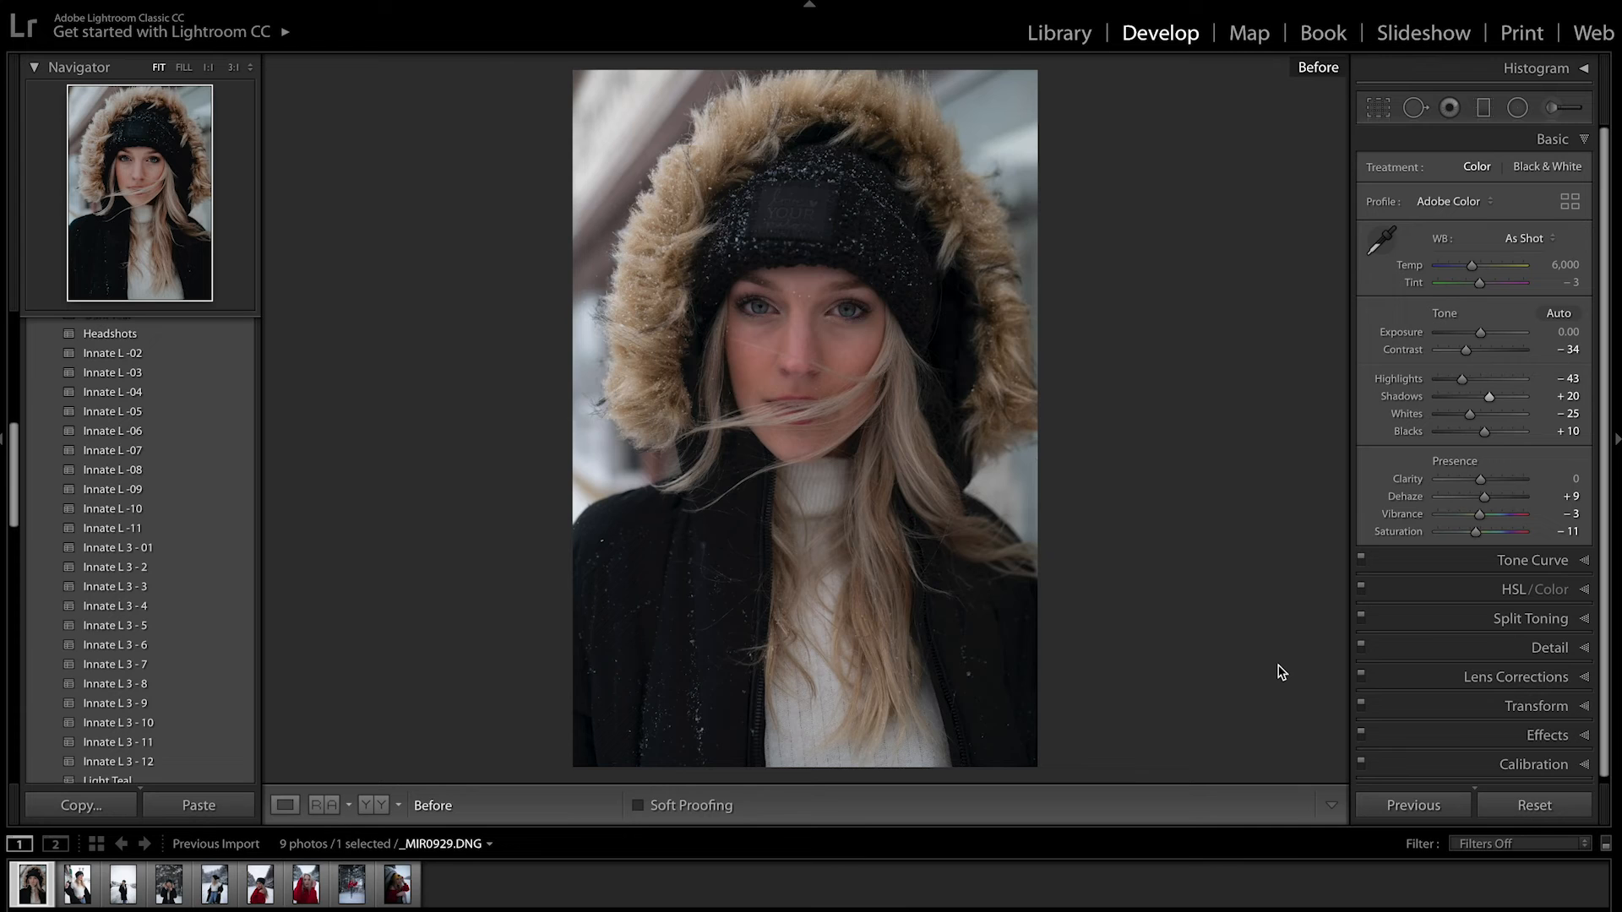
key("backslash")
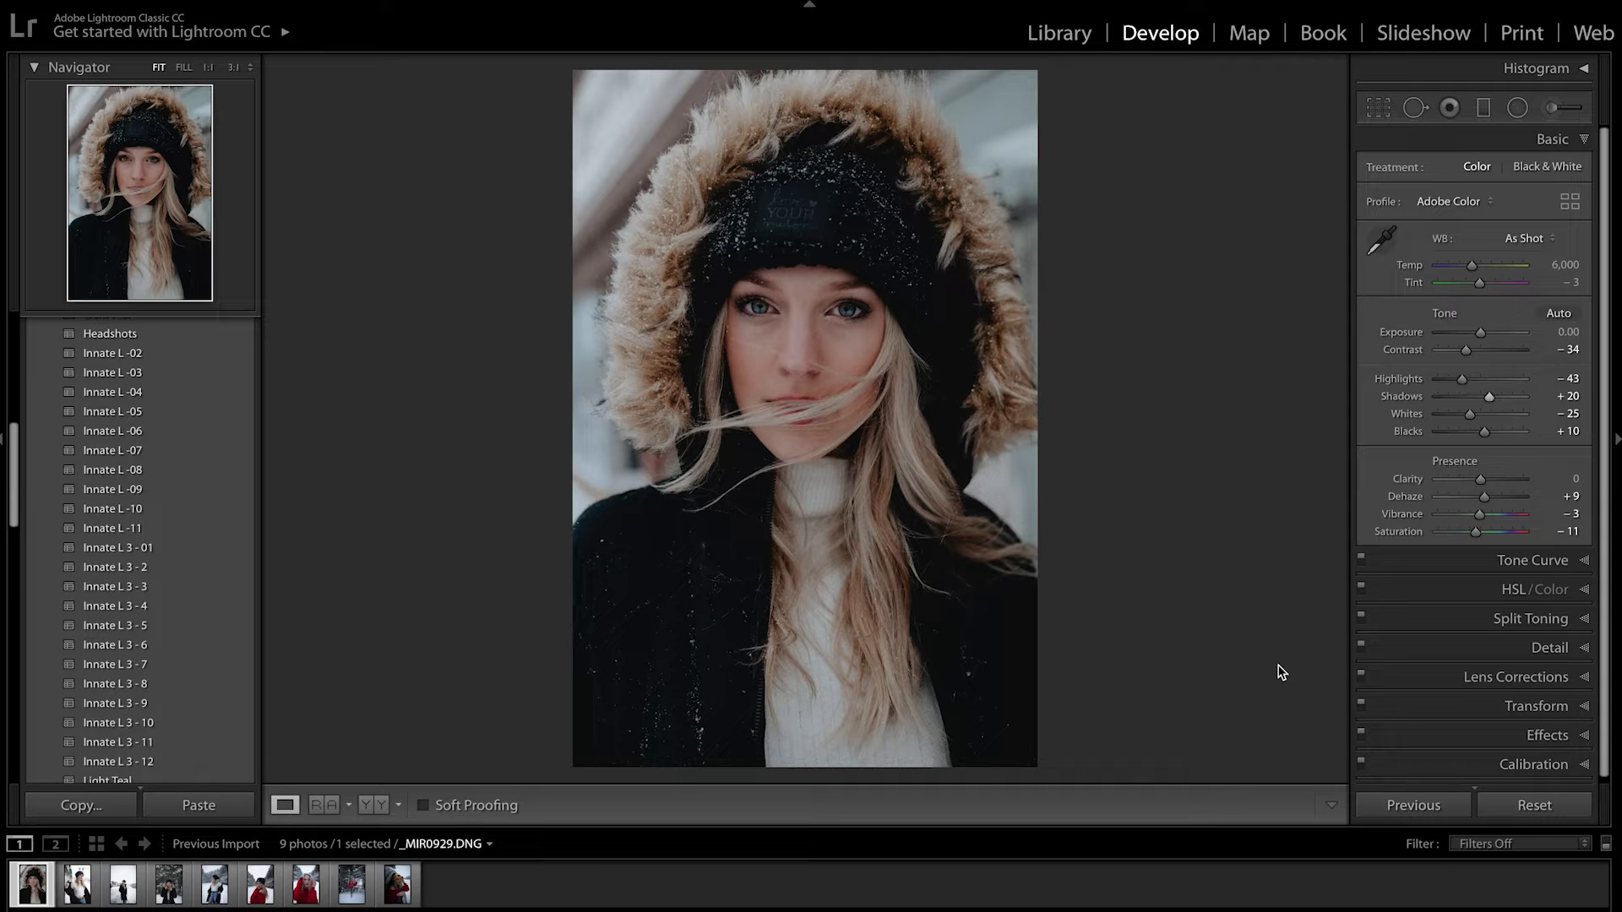
Apply the Innate L3 - 10 preset to the next photo, the woman in the white sweater
key("Right")
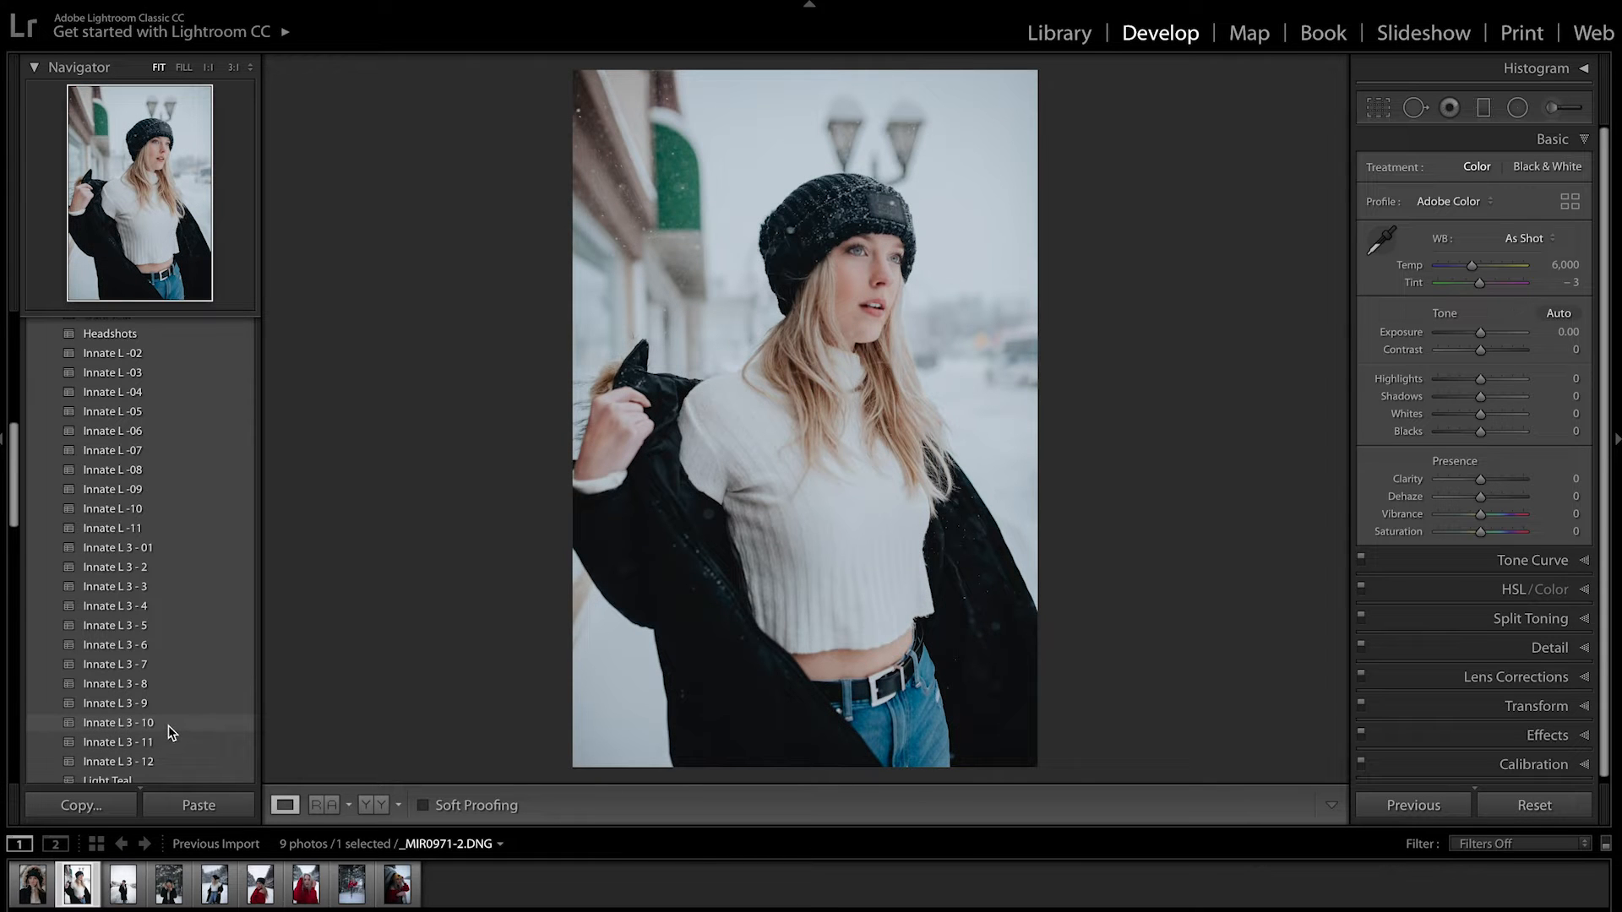
left_click(167, 727)
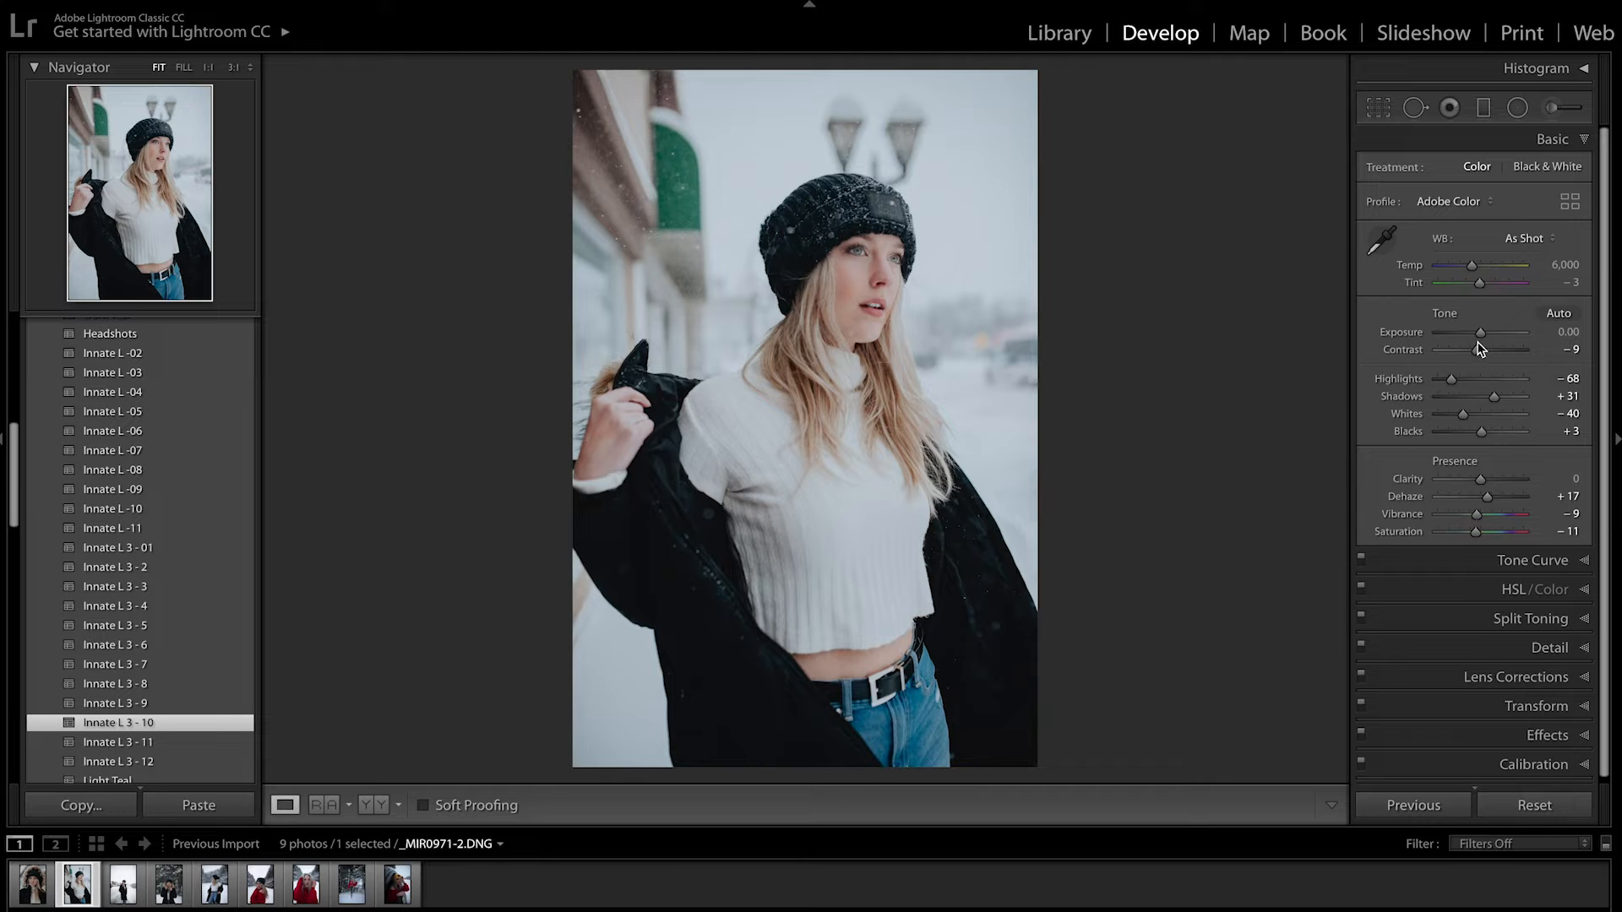
Set Exposure -0.65, Contrast -27, Highlights -29, Whites -17, Clarity +14, Dehaze +14 and Vibrance -6, and warm the temperature slightly
left_click_drag(1479, 335, 1476, 349)
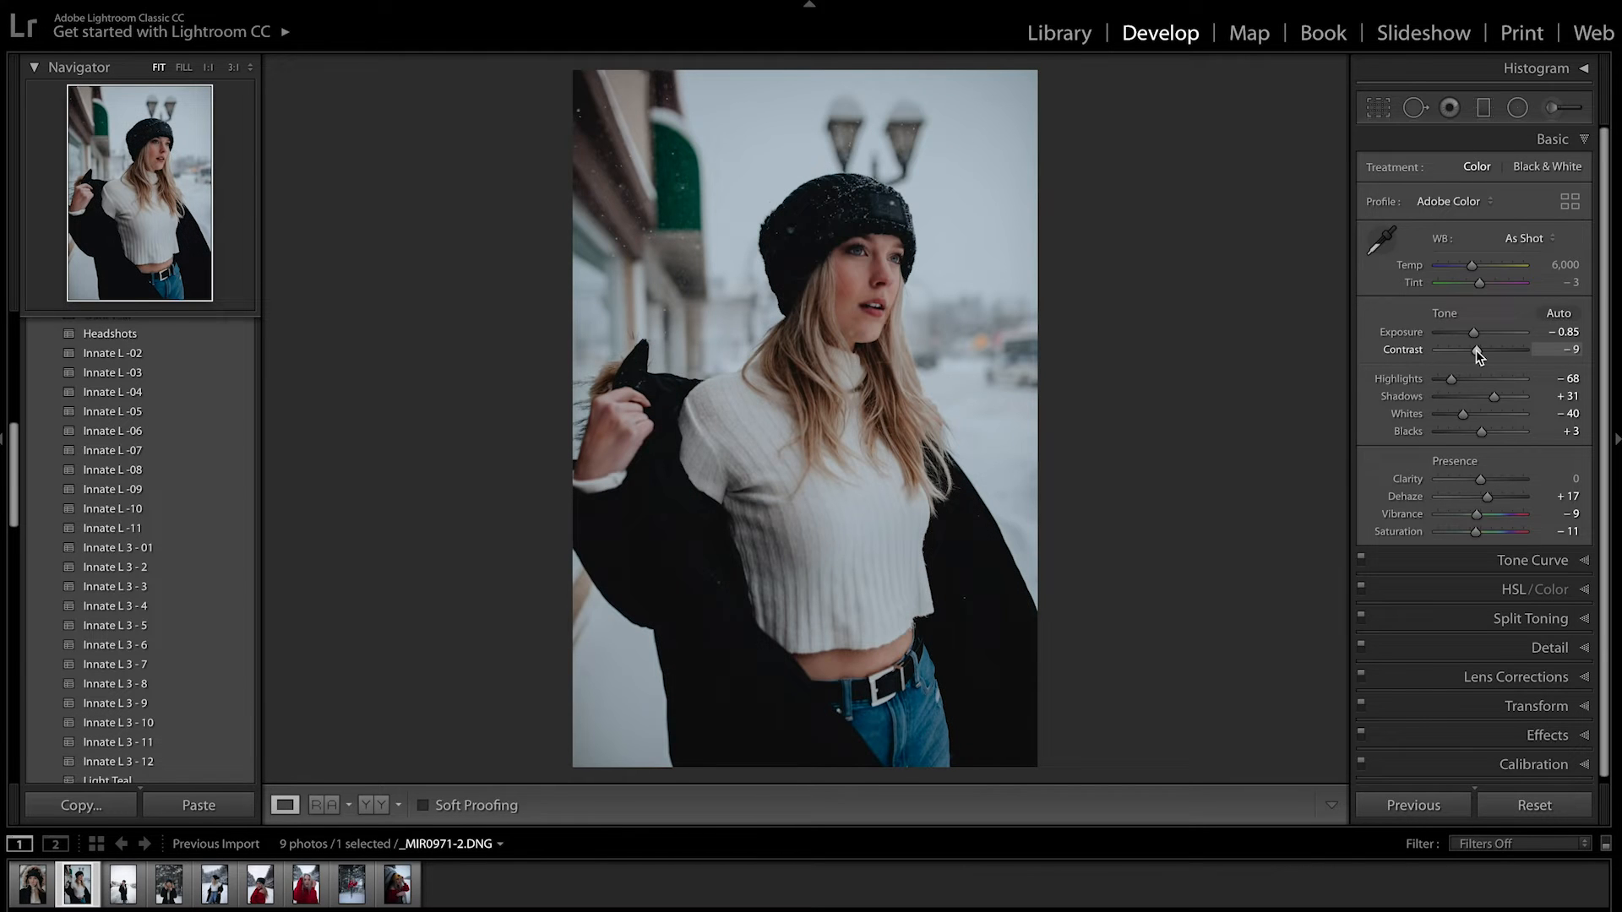
mouse_move(1476, 350)
left_mouse_down()
mouse_move(1462, 378)
mouse_move(1485, 421)
mouse_move(1472, 334)
left_mouse_up()
left_click_drag(1480, 479, 1484, 498)
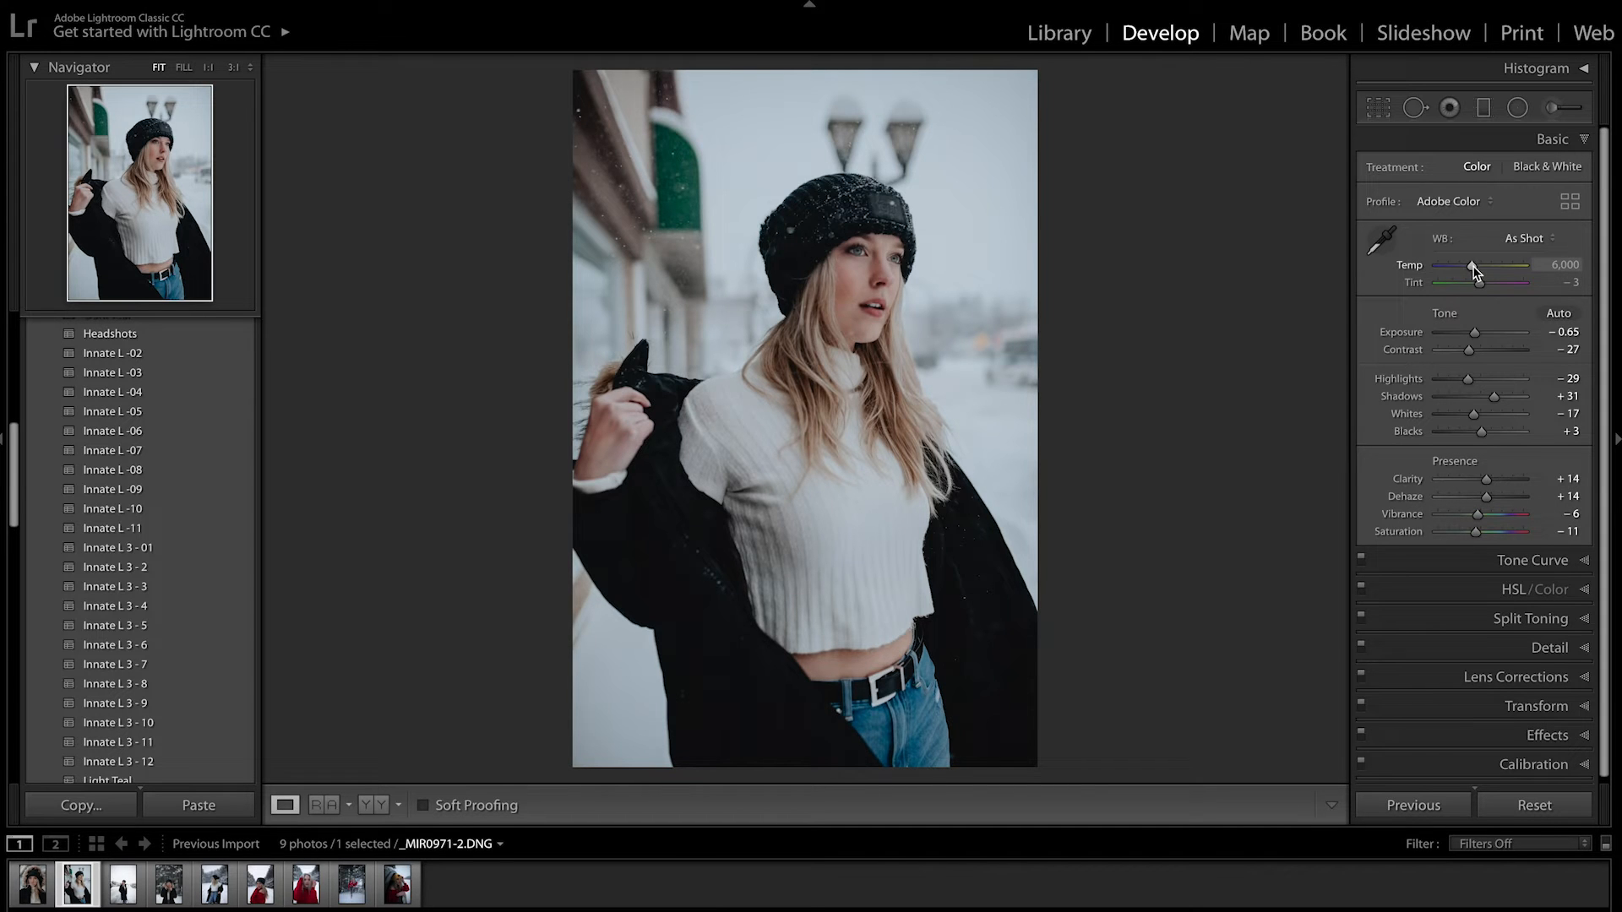
left_click_drag(1472, 267, 1477, 270)
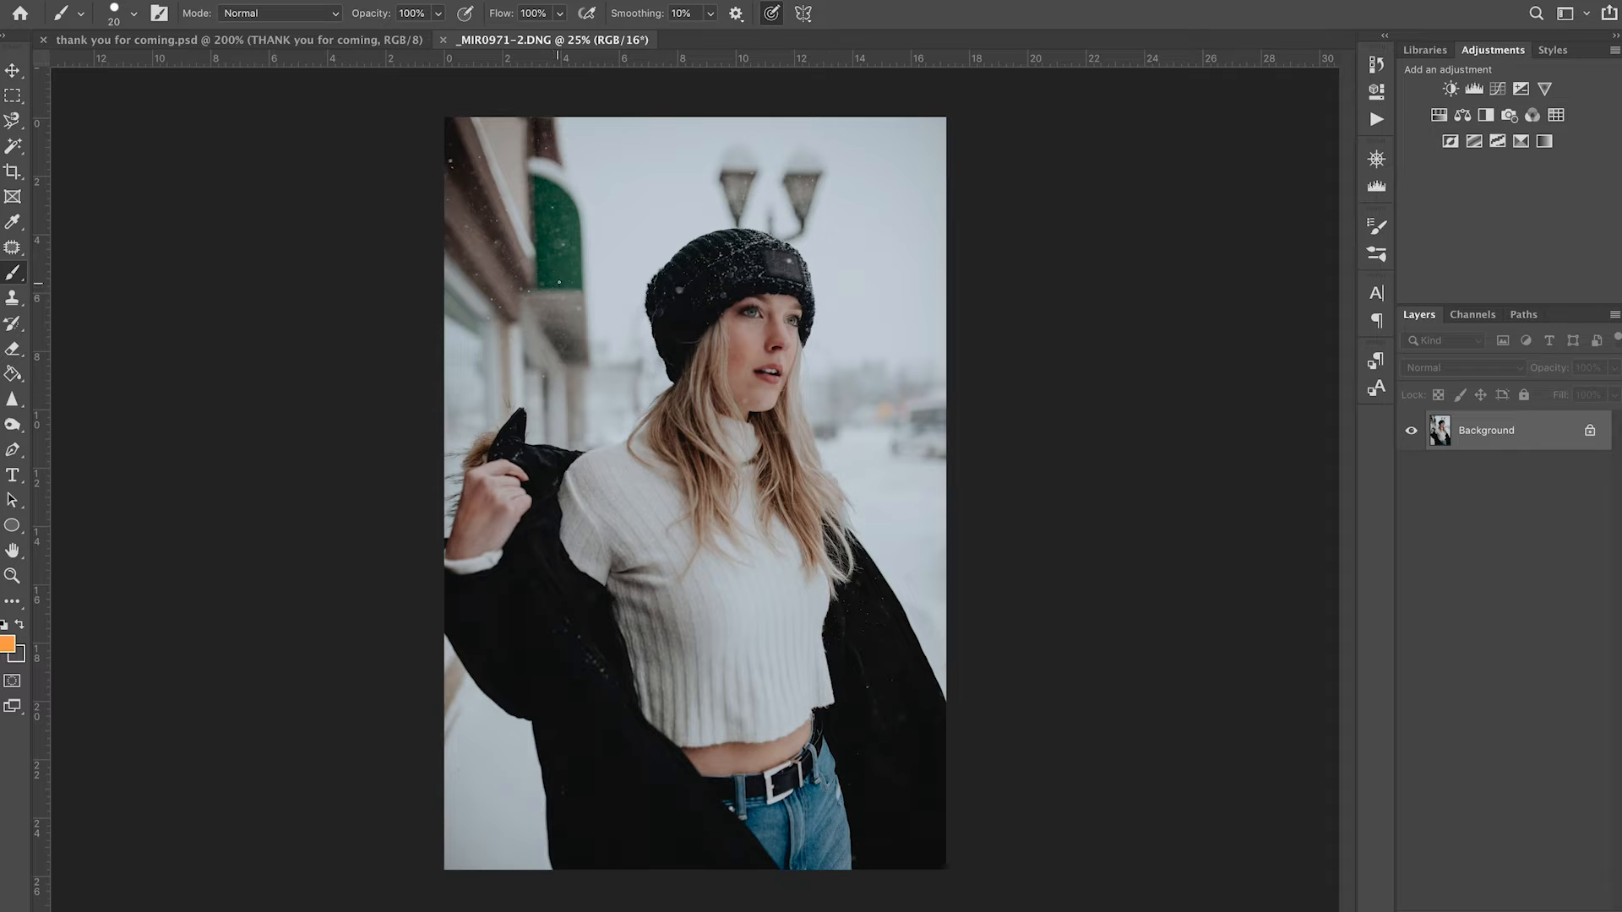
Remove the left street lamp's head with the Patch tool, using clear sky beside it as the replacement
scroll(765, 184, "up", 5)
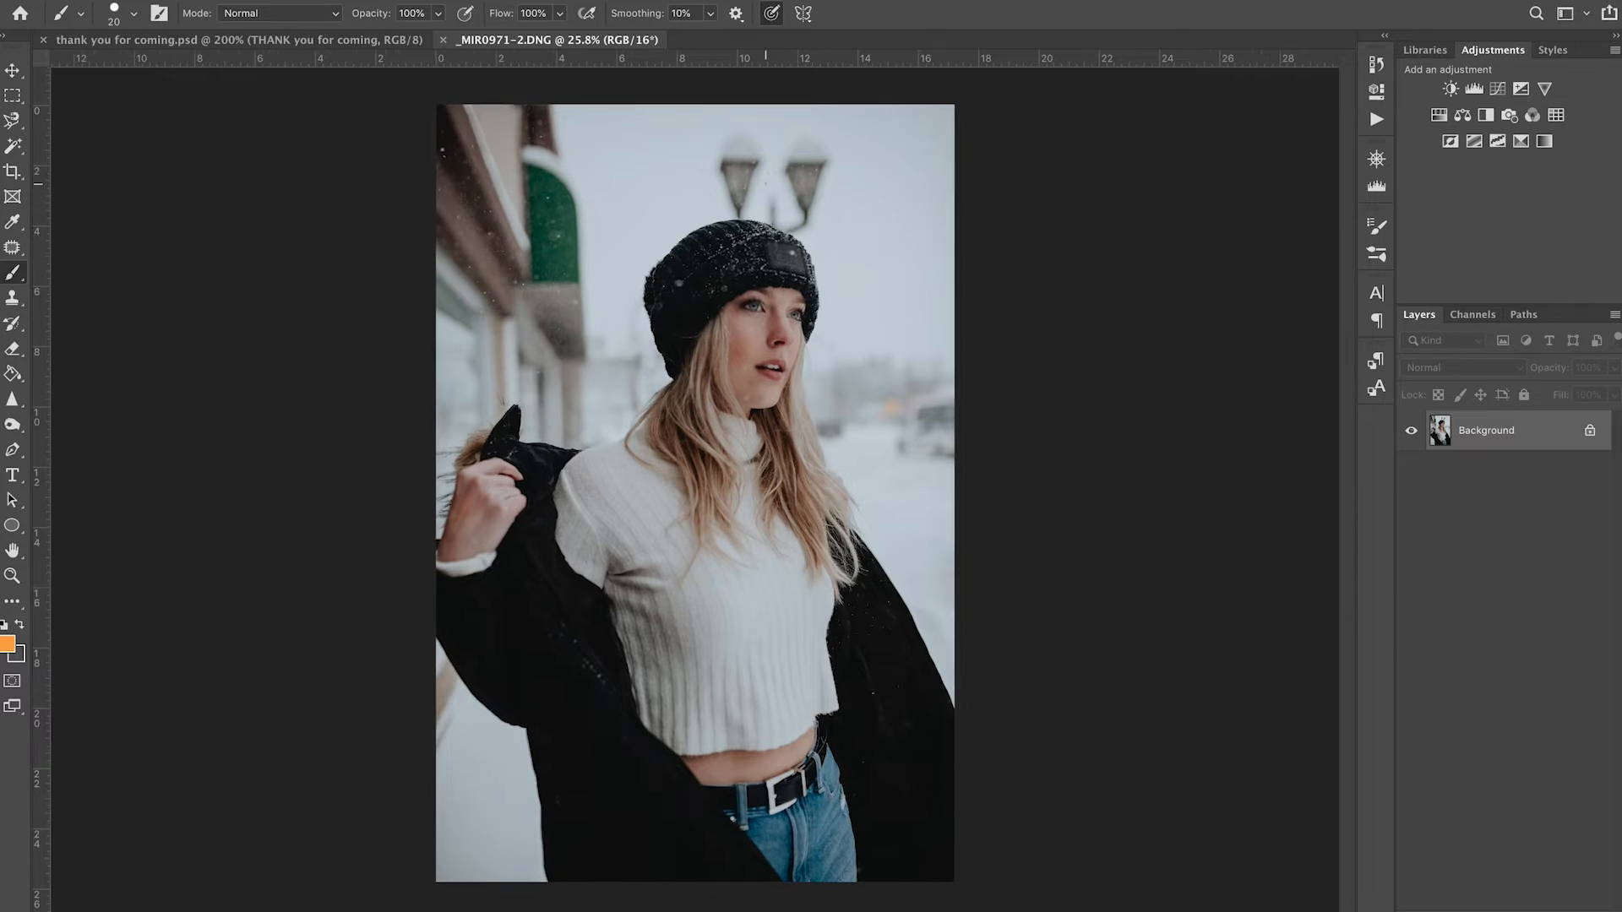
scroll(766, 183, "up", 1)
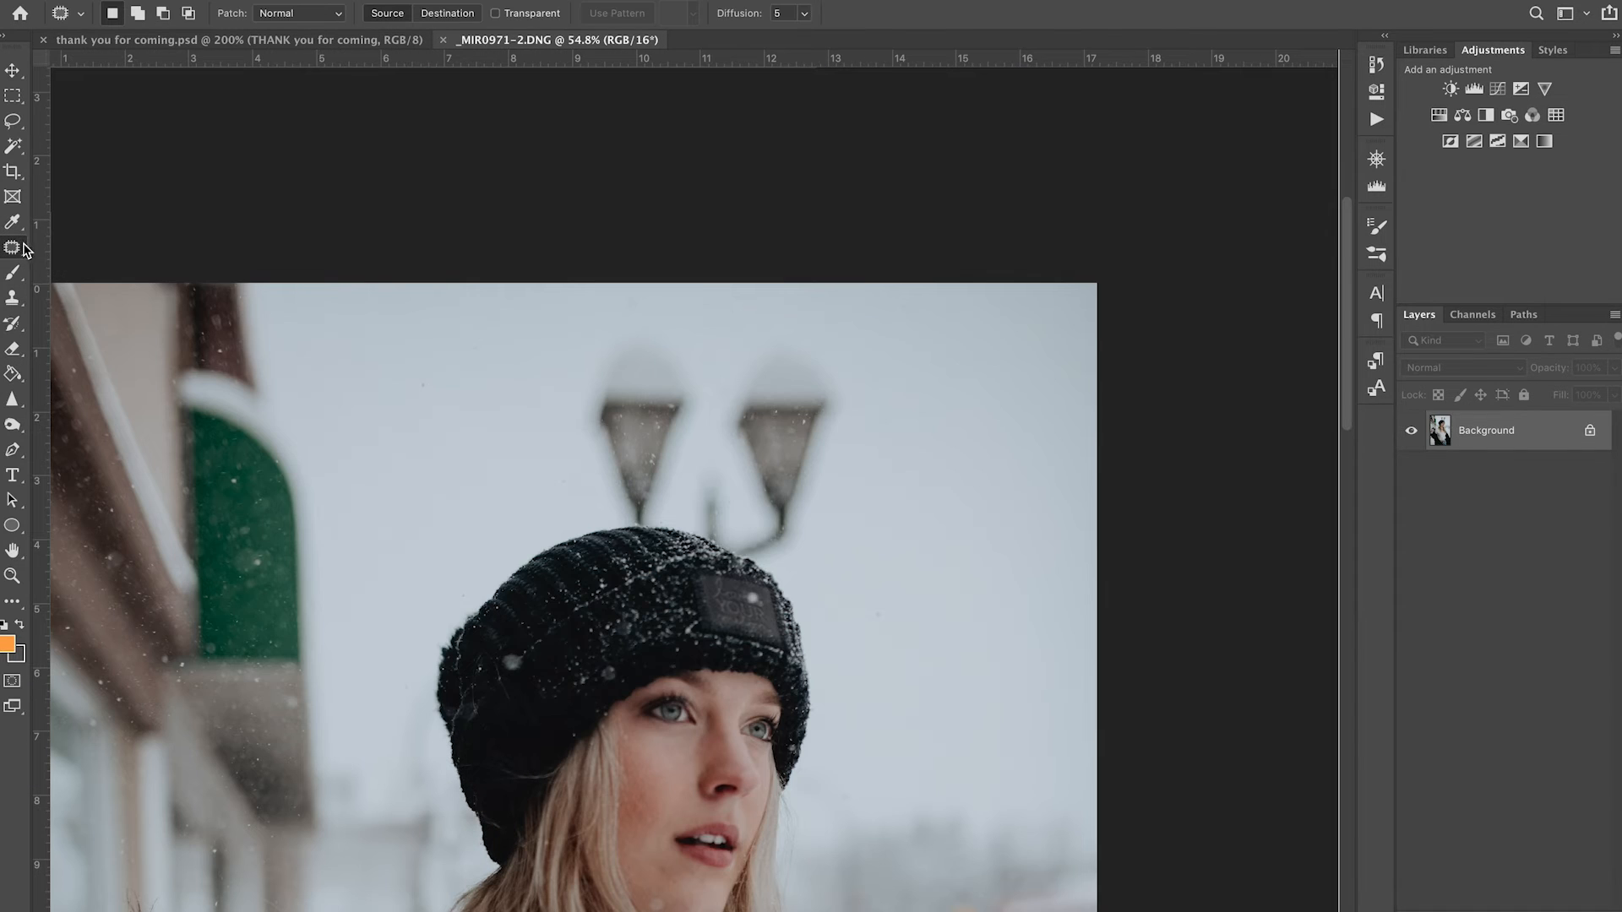
right_click(13, 248)
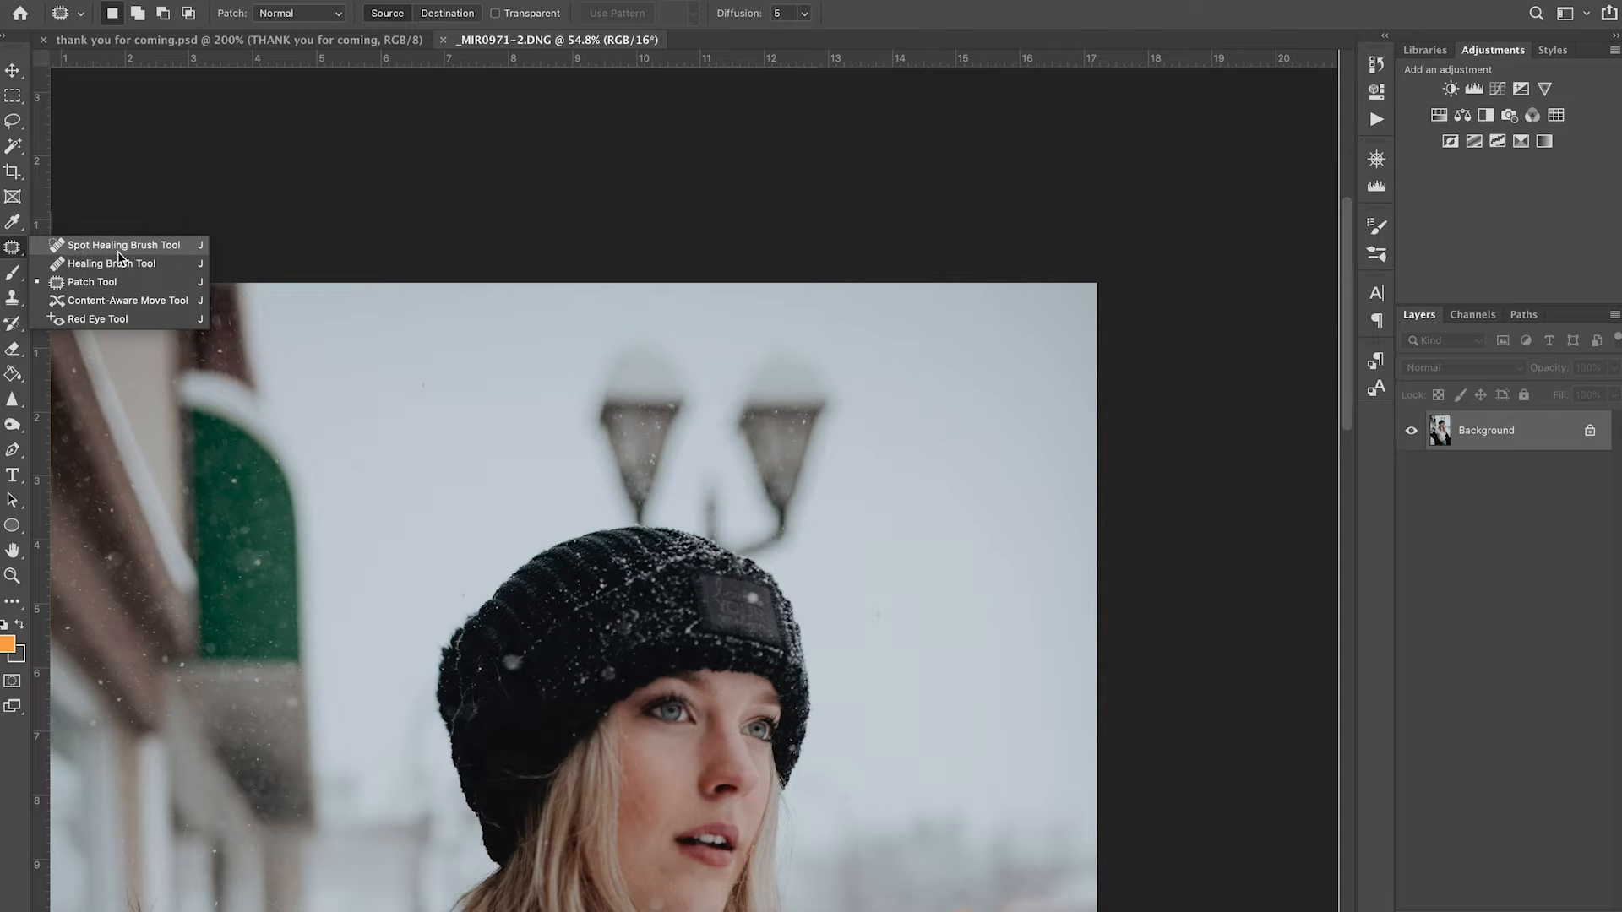
left_click(118, 284)
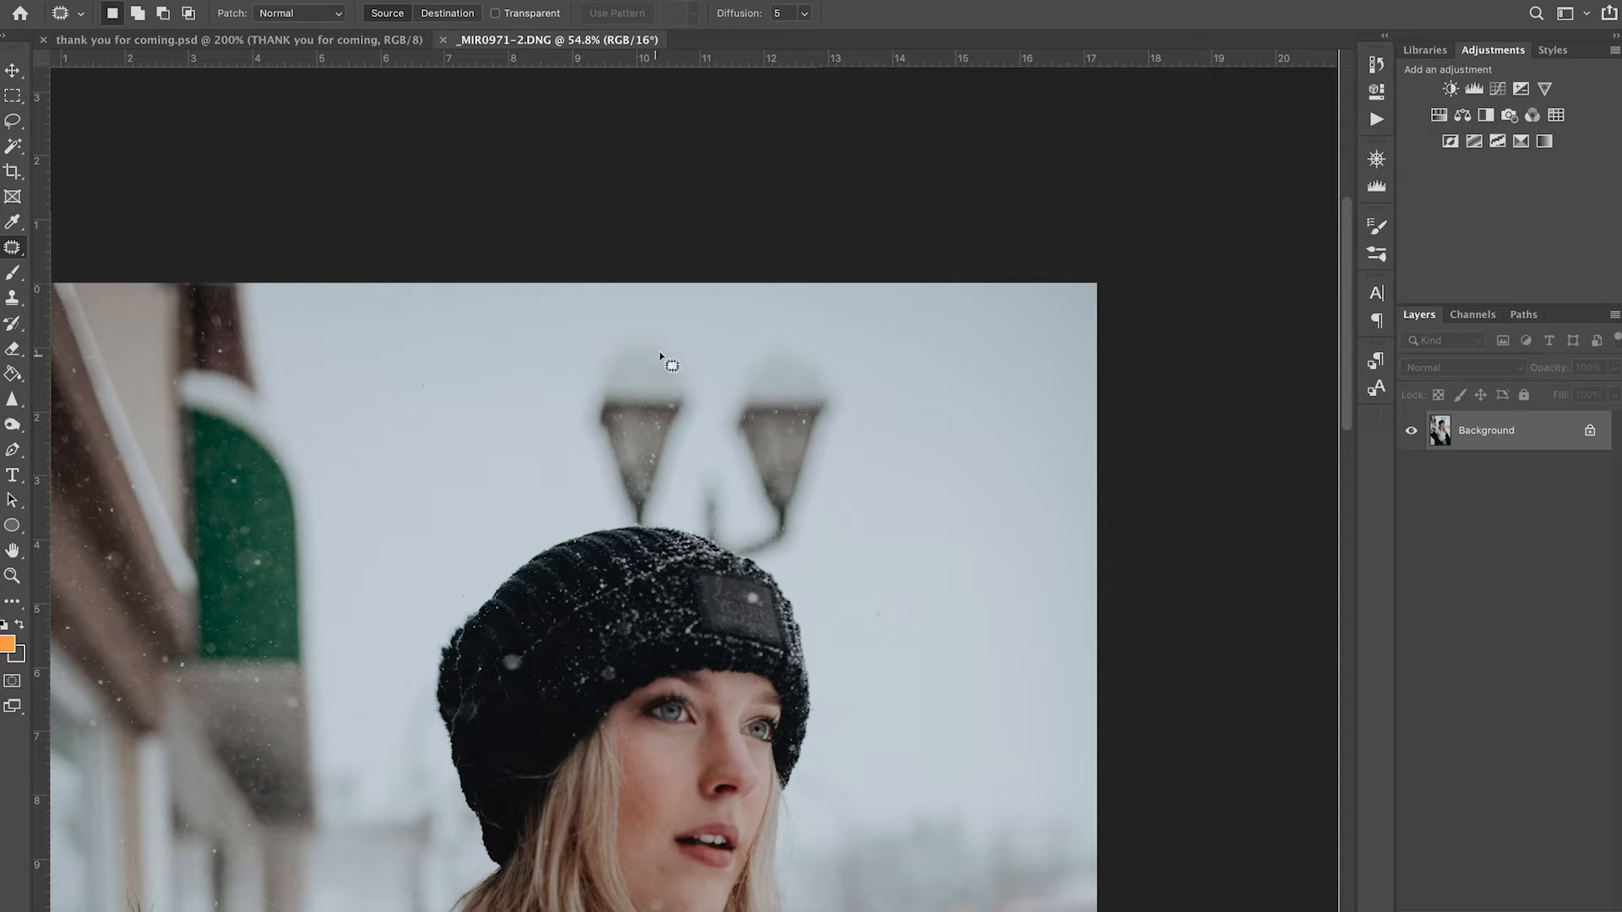
mouse_move(676, 322)
left_mouse_down()
mouse_move(565, 337)
mouse_move(566, 435)
mouse_move(621, 493)
mouse_move(676, 477)
mouse_move(699, 375)
mouse_move(487, 378)
left_mouse_up()
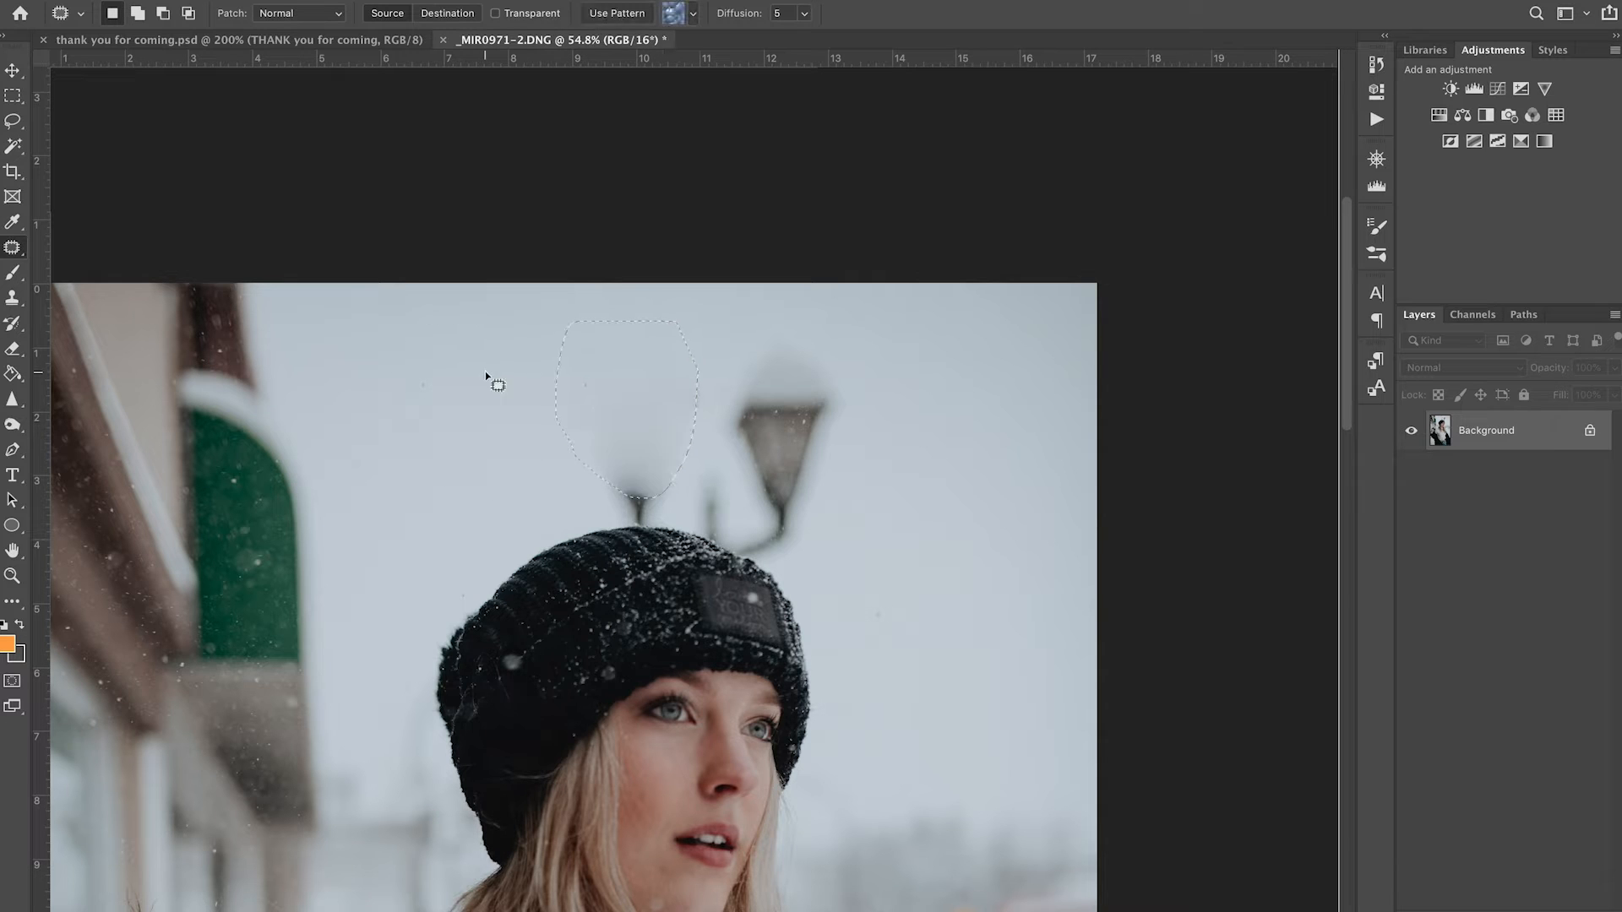
key("ctrl+d")
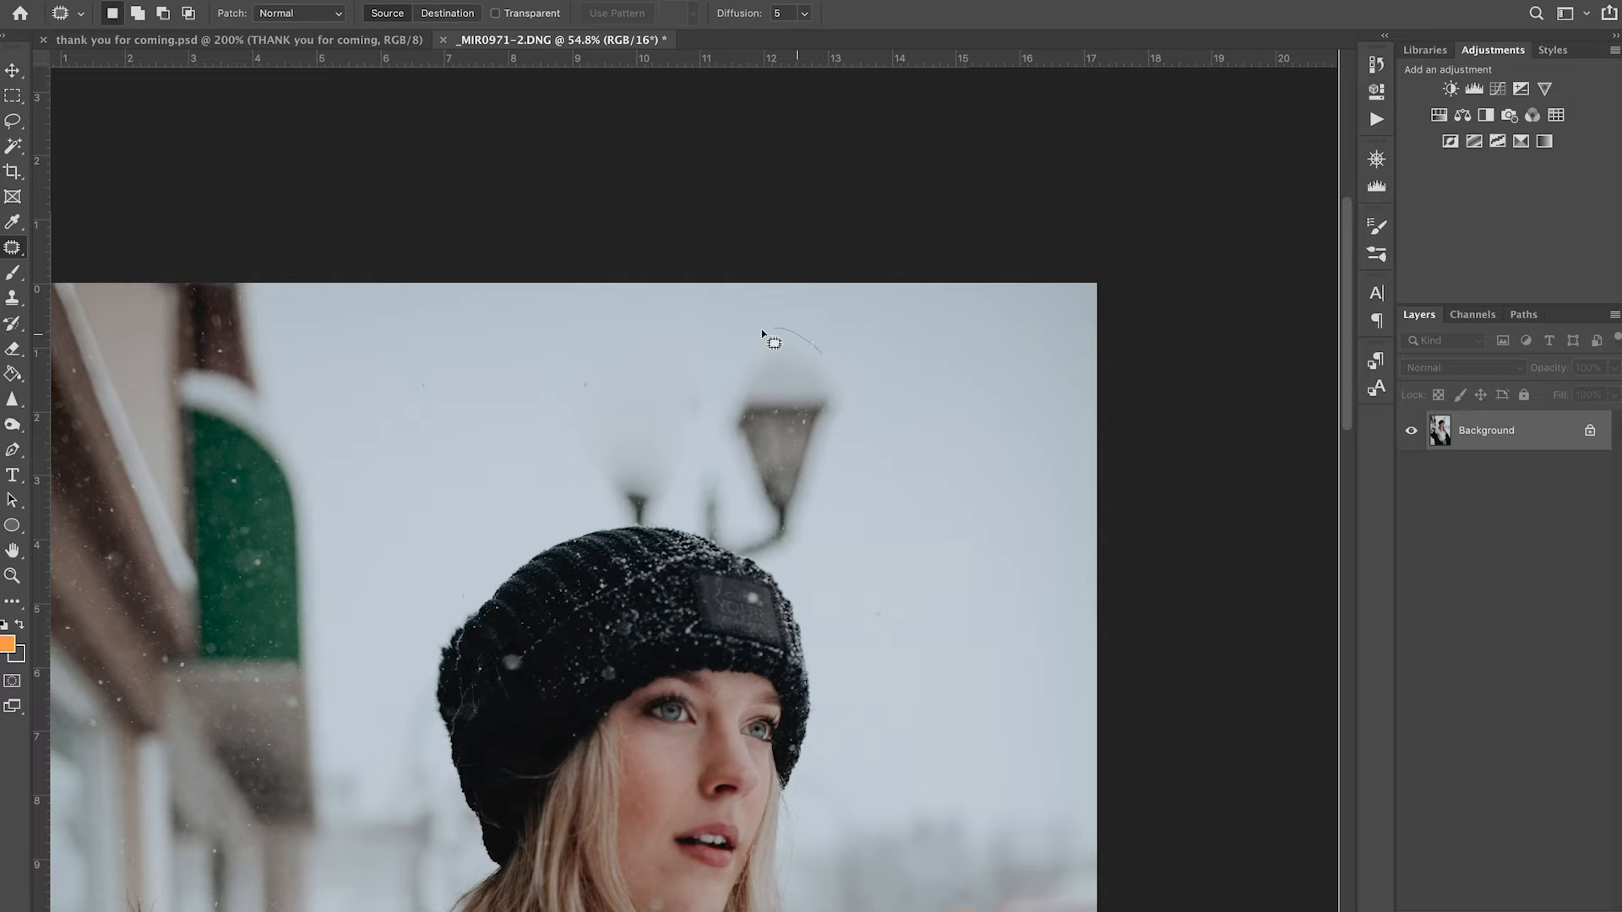
Patch the right street lamp's head and its leftover smudge with clear sky from beside it
mouse_move(727, 463)
left_mouse_down()
mouse_move(829, 532)
mouse_move(843, 442)
mouse_move(985, 470)
left_mouse_up()
key("ctrl+d")
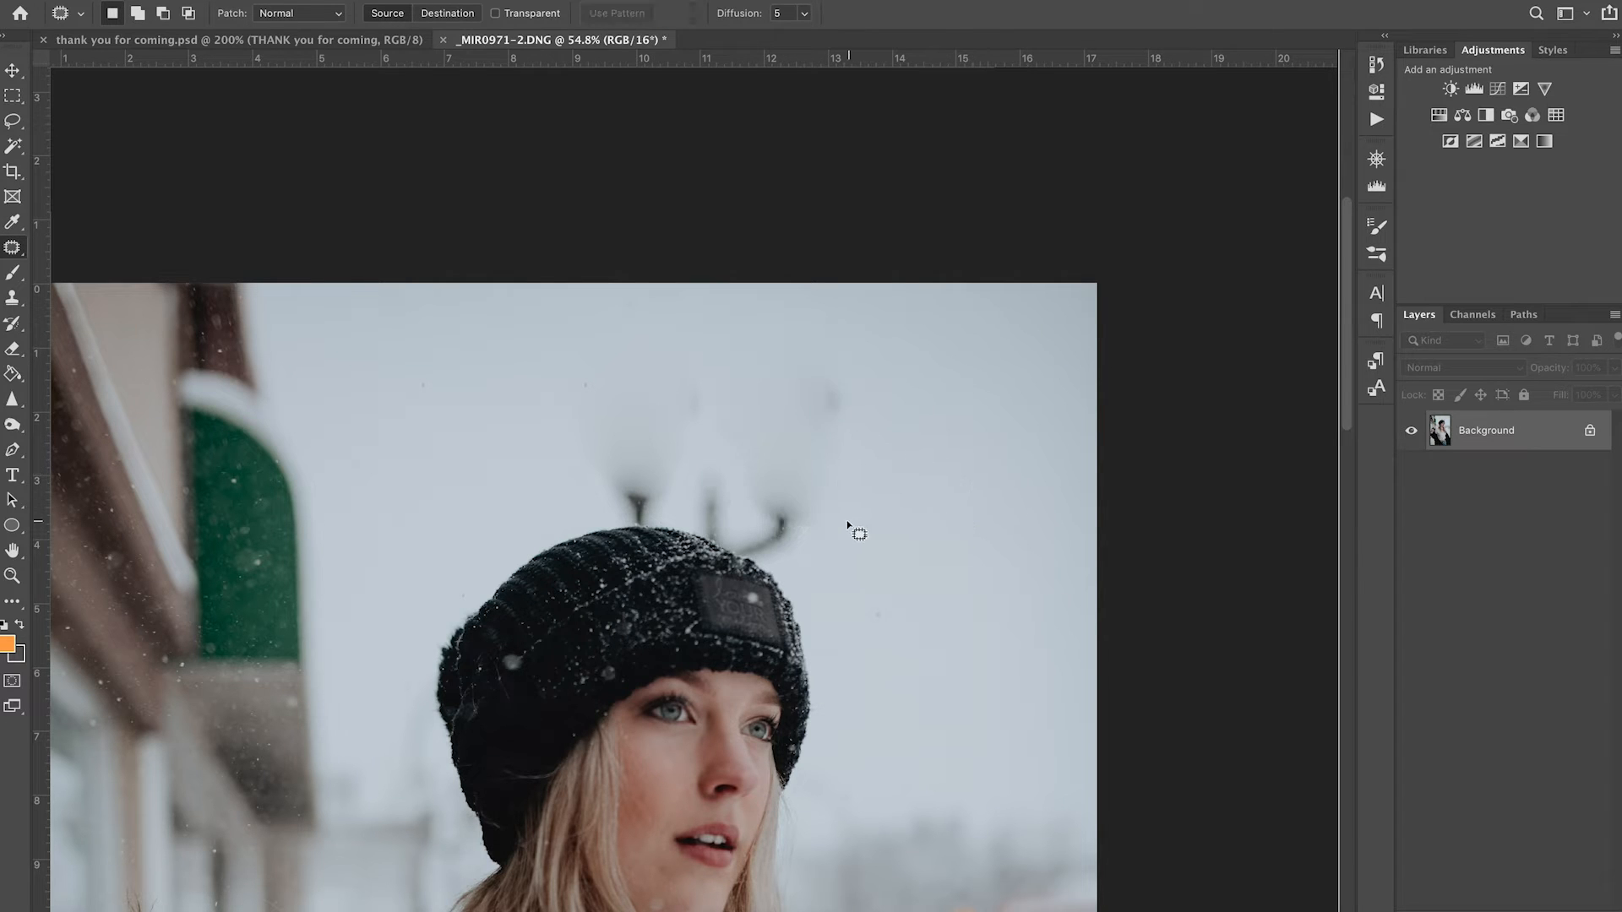
left_click_drag(808, 417, 960, 427)
key("ctrl+d")
Patch out the lamp arm above the hat and the remaining lamp smudges with clean sky
mouse_move(741, 528)
left_mouse_down()
mouse_move(817, 569)
mouse_move(743, 530)
left_mouse_up()
left_click_drag(773, 532, 934, 544)
key("ctrl+d")
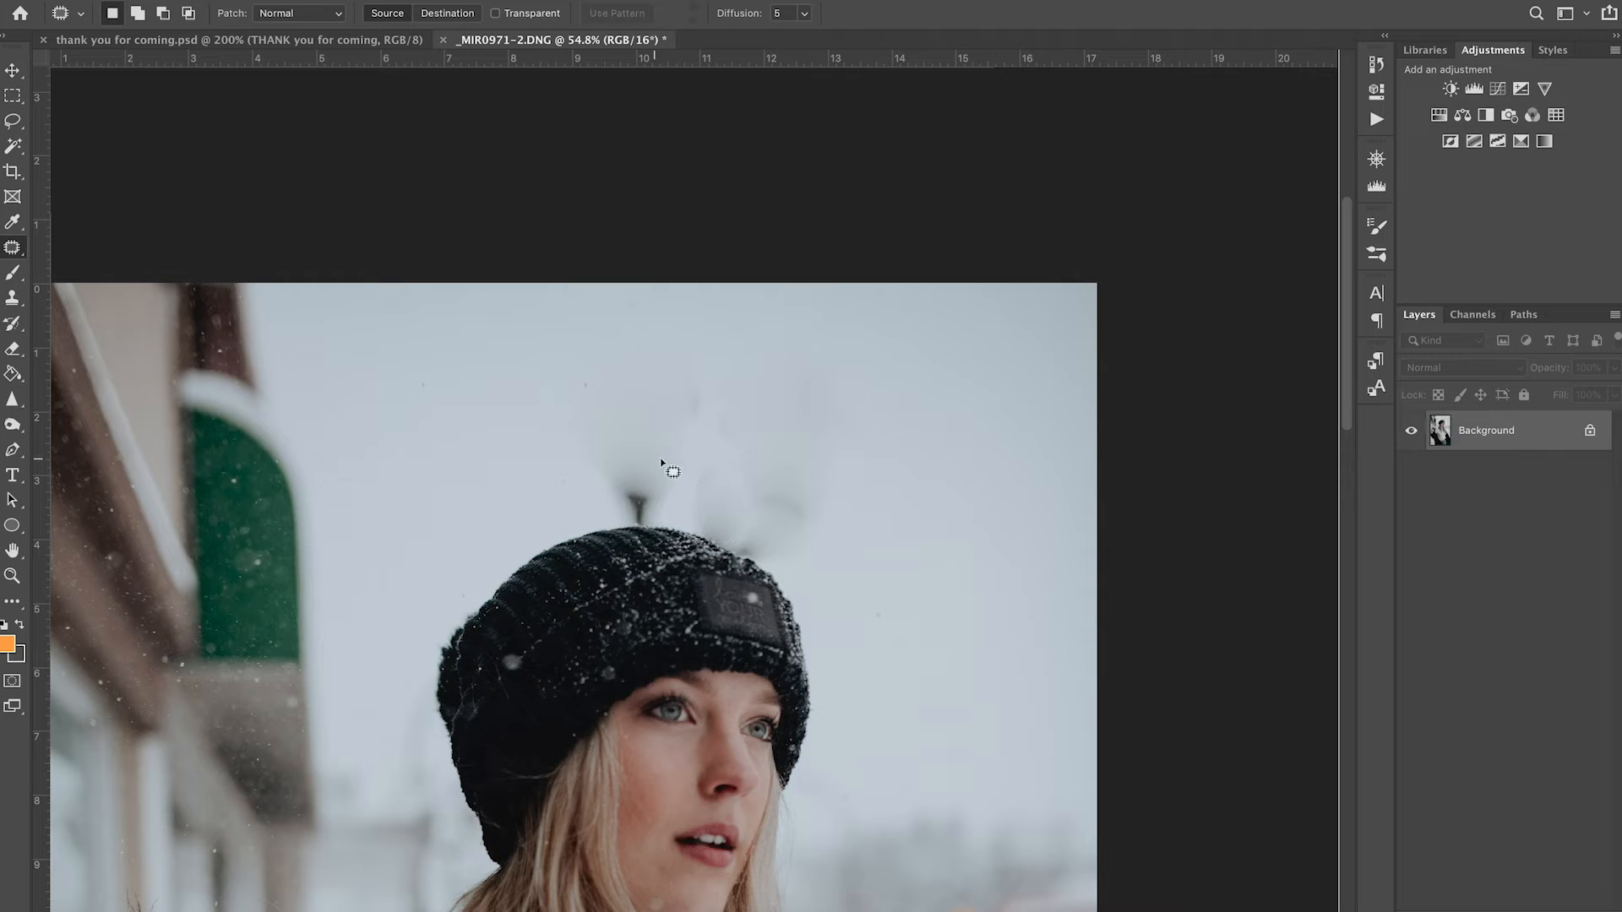
left_click_drag(583, 397, 789, 543)
mouse_move(805, 426)
left_mouse_down()
mouse_move(999, 434)
mouse_move(1016, 377)
left_mouse_up()
key("ctrl+d")
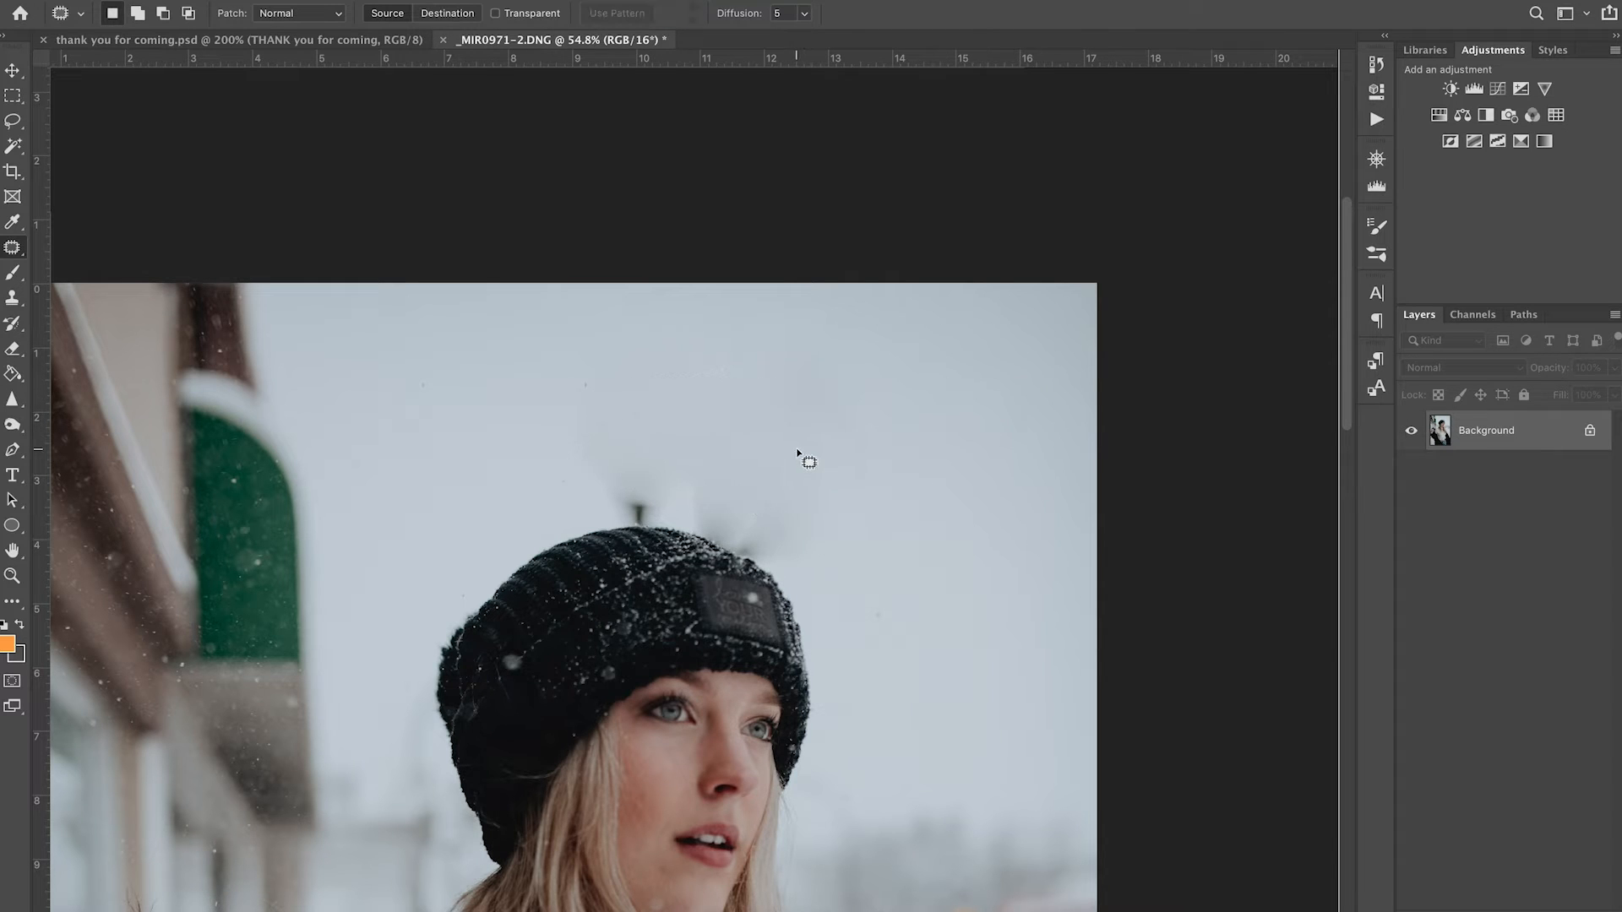
Clone sampled sky over the left lamp post's stub above the hat using a size 150 Clone Stamp brush
key("s")
left_click(824, 465, "alt")
scroll(793, 514, "down", 1)
scroll(793, 514, "up", 4)
key("[")
key("[")
key("[")
key("[")
key("[")
left_click(625, 449)
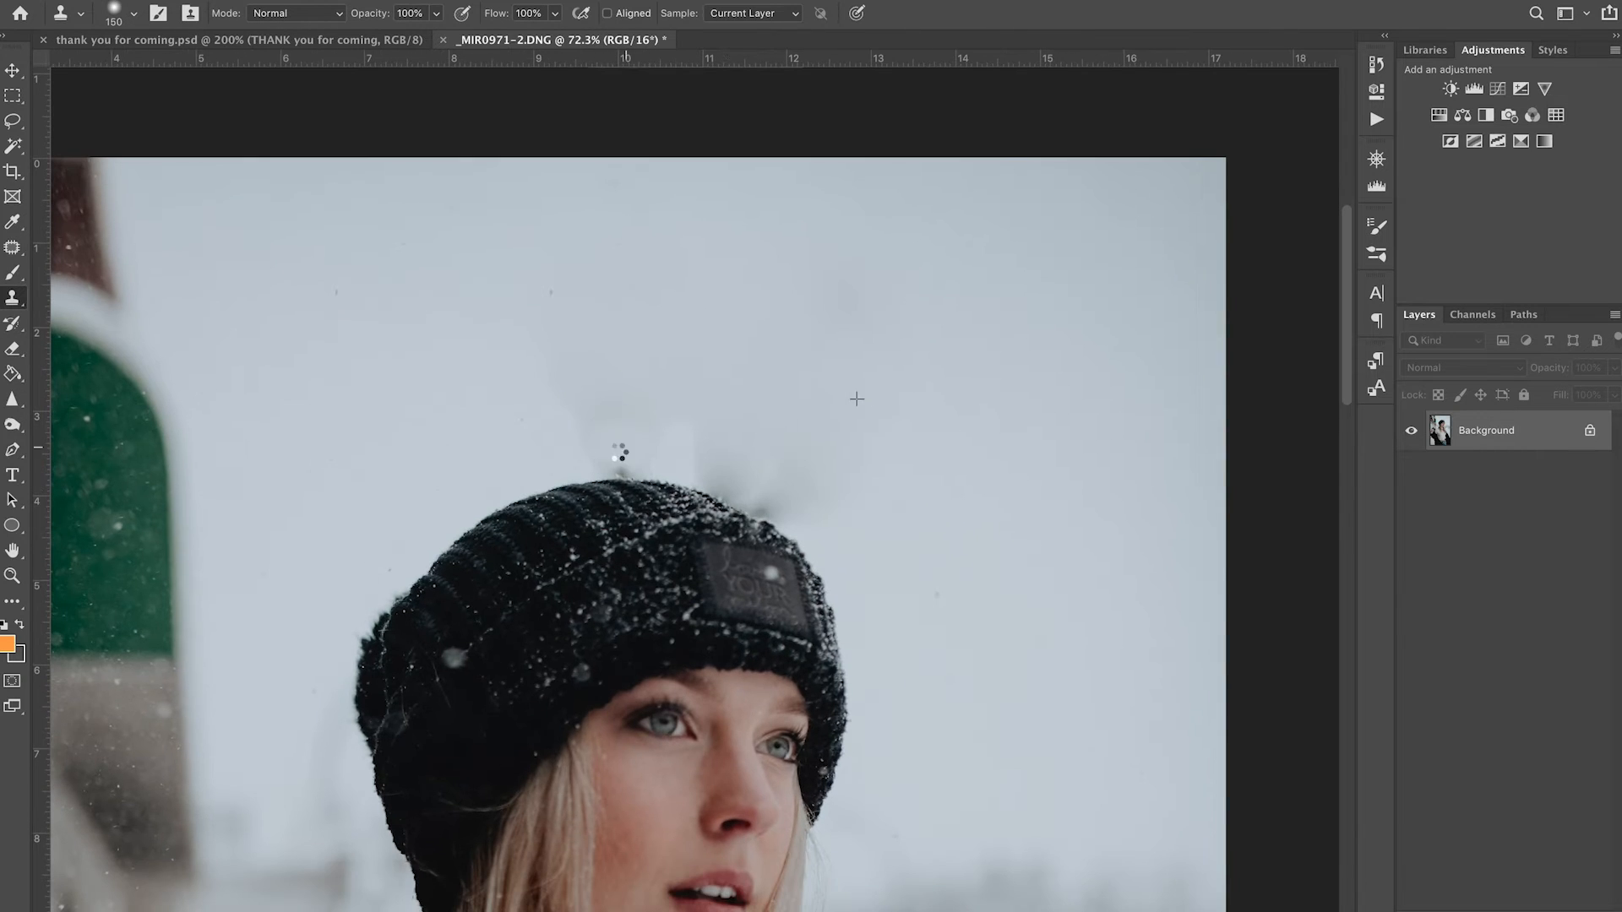
Clone away the last lamp traces along the hat's upper edge at brush size 200, and save the photo back to Lightroom
key("bracketright")
key("bracketright")
left_click_drag(722, 462, 803, 497)
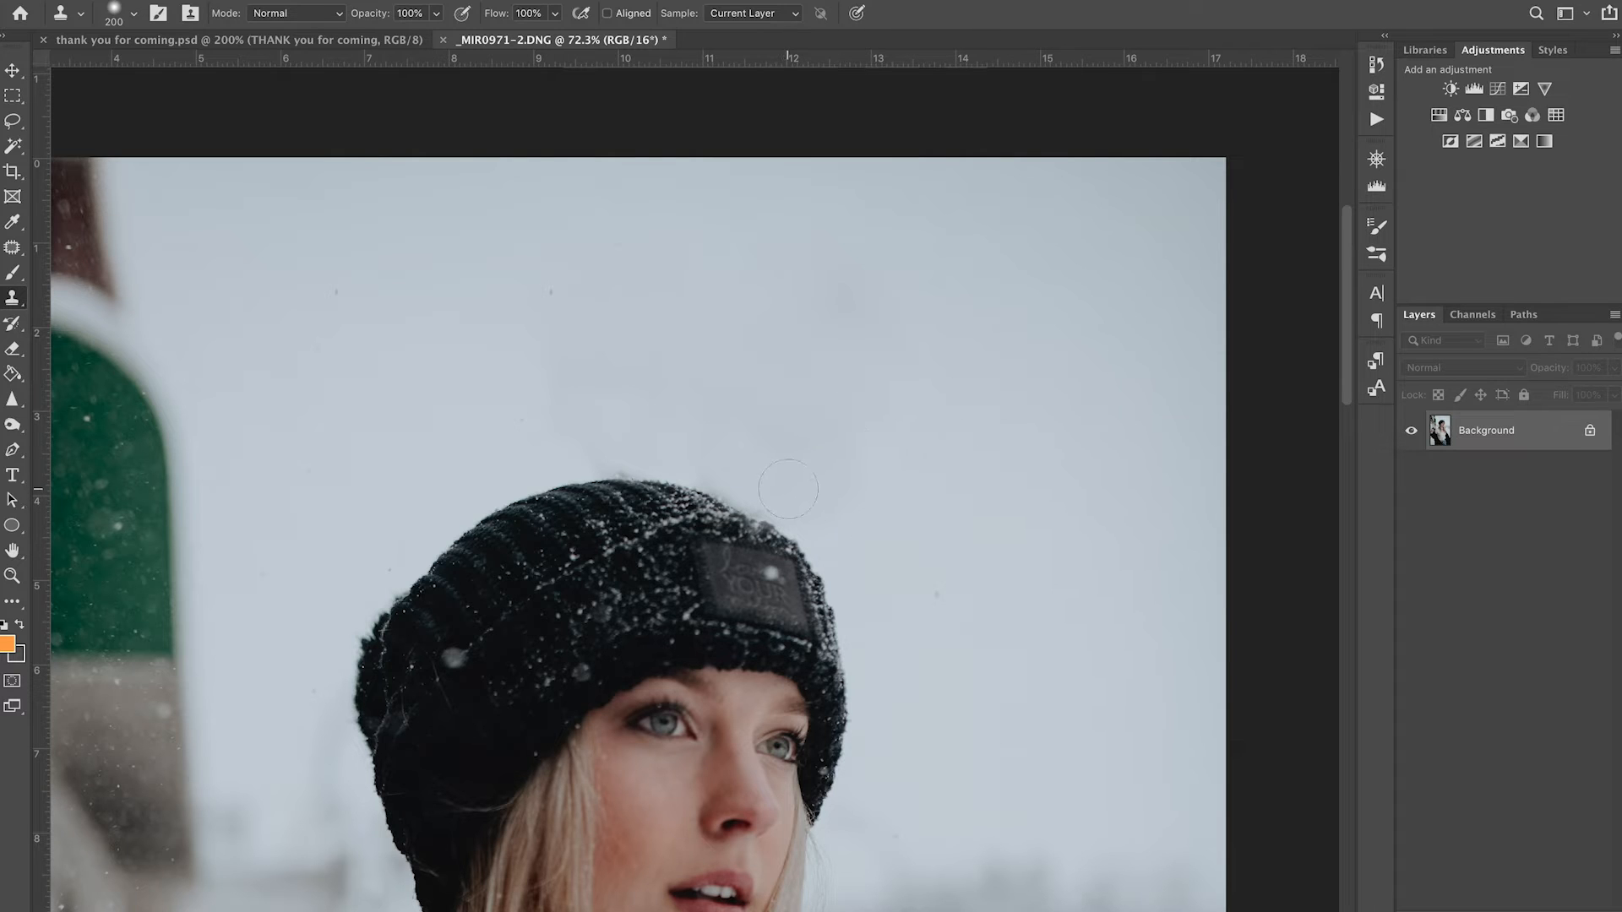
mouse_move(713, 463)
left_mouse_down()
mouse_move(606, 448)
mouse_move(641, 448)
left_mouse_up()
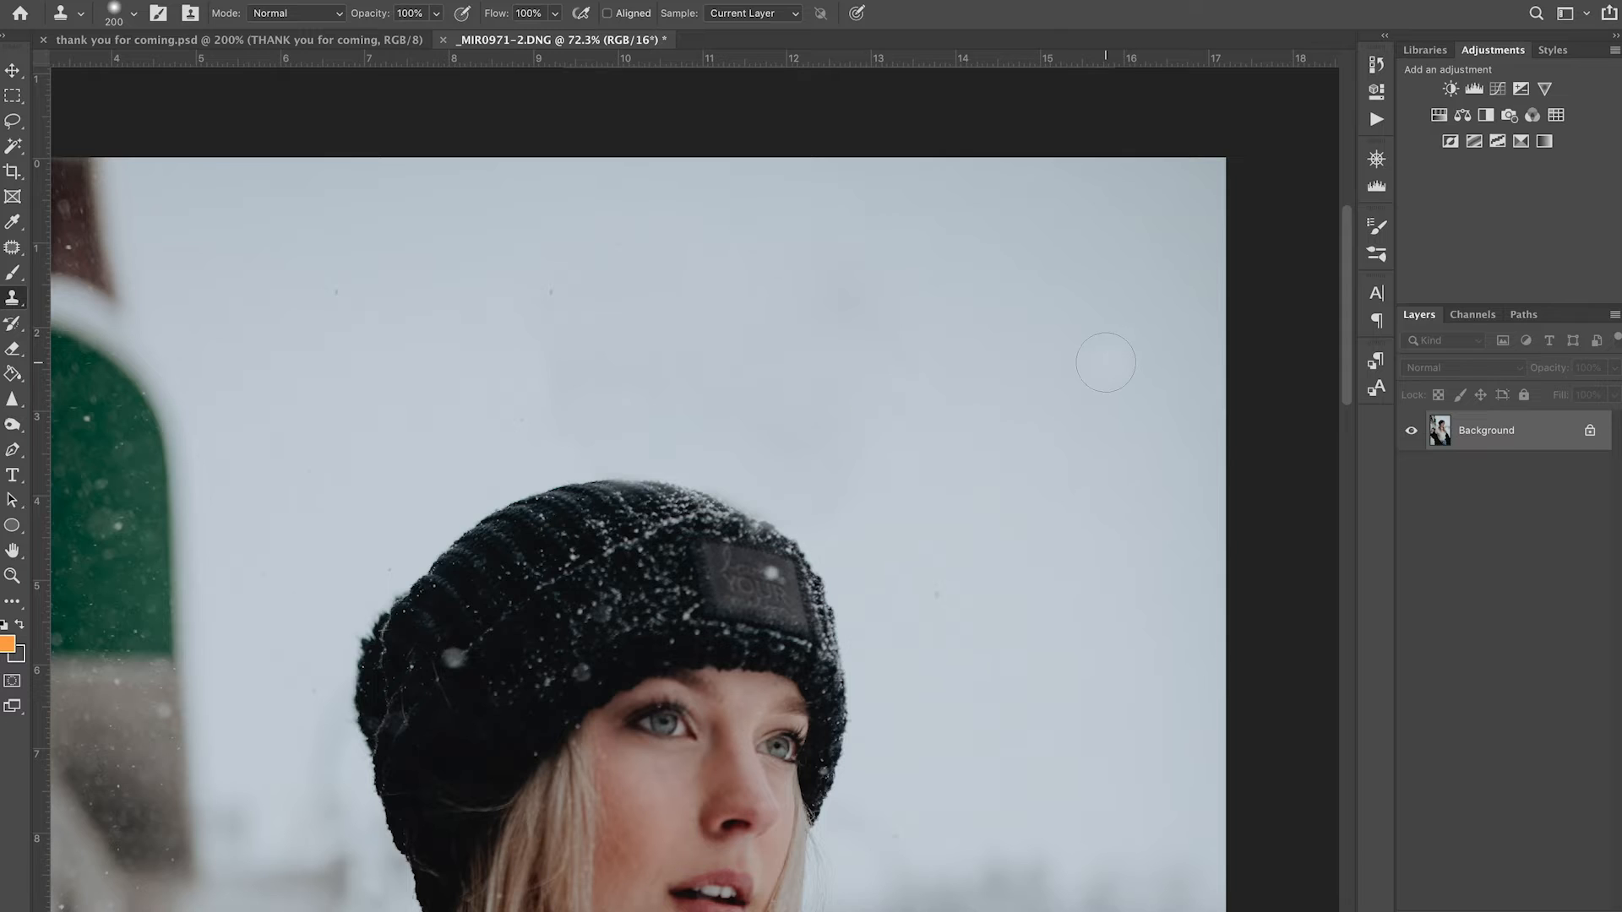
key("ctrl+0")
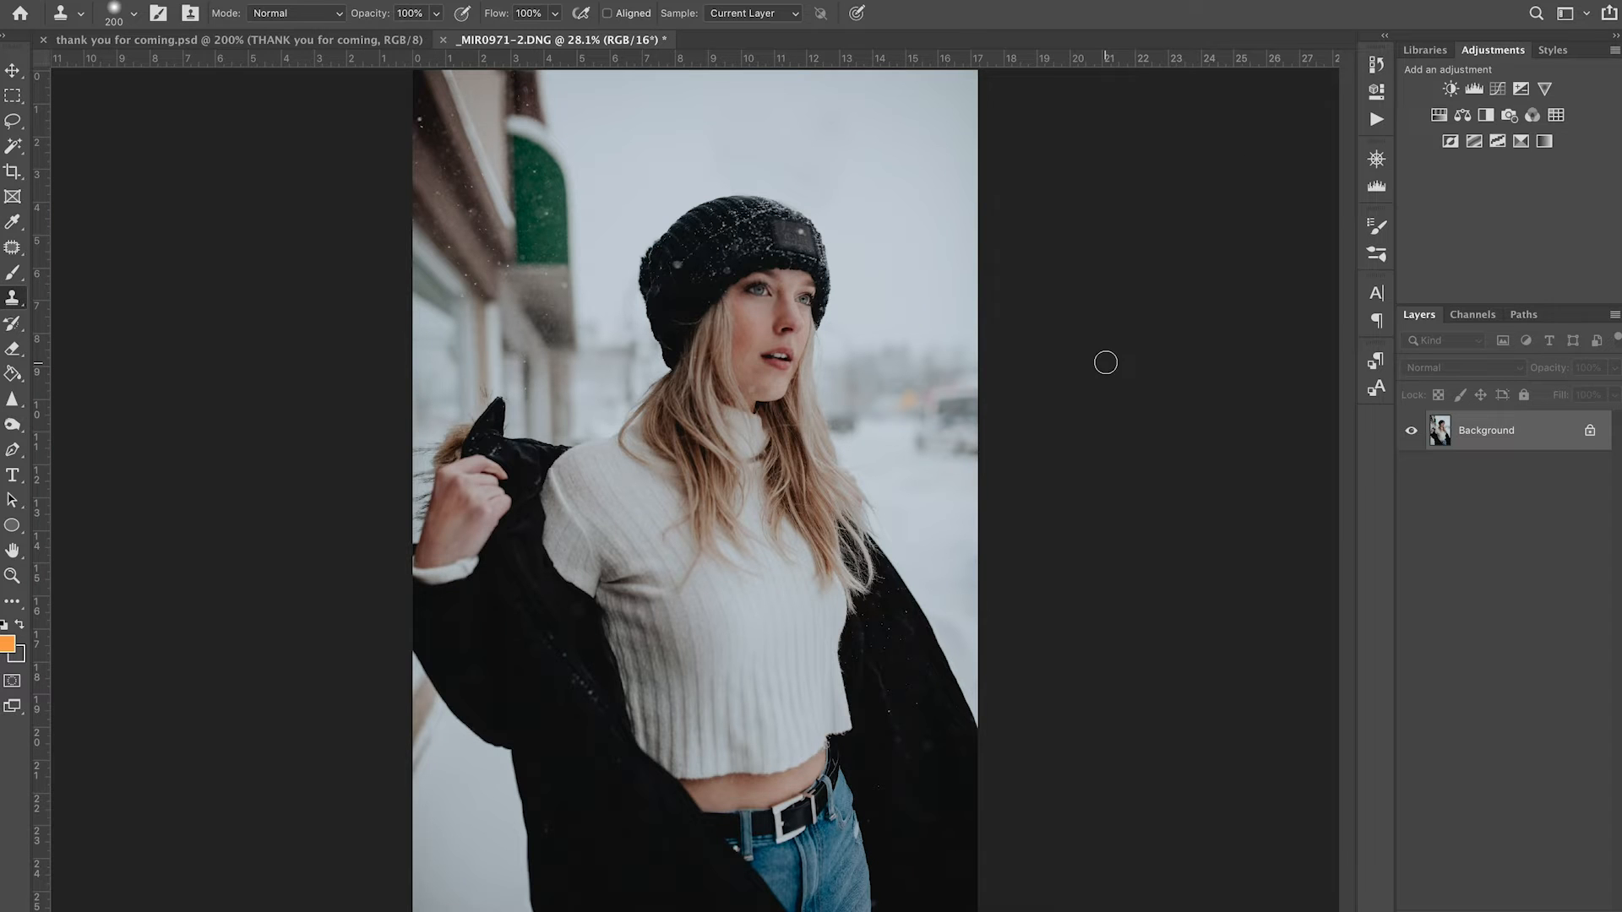
left_click(803, 323)
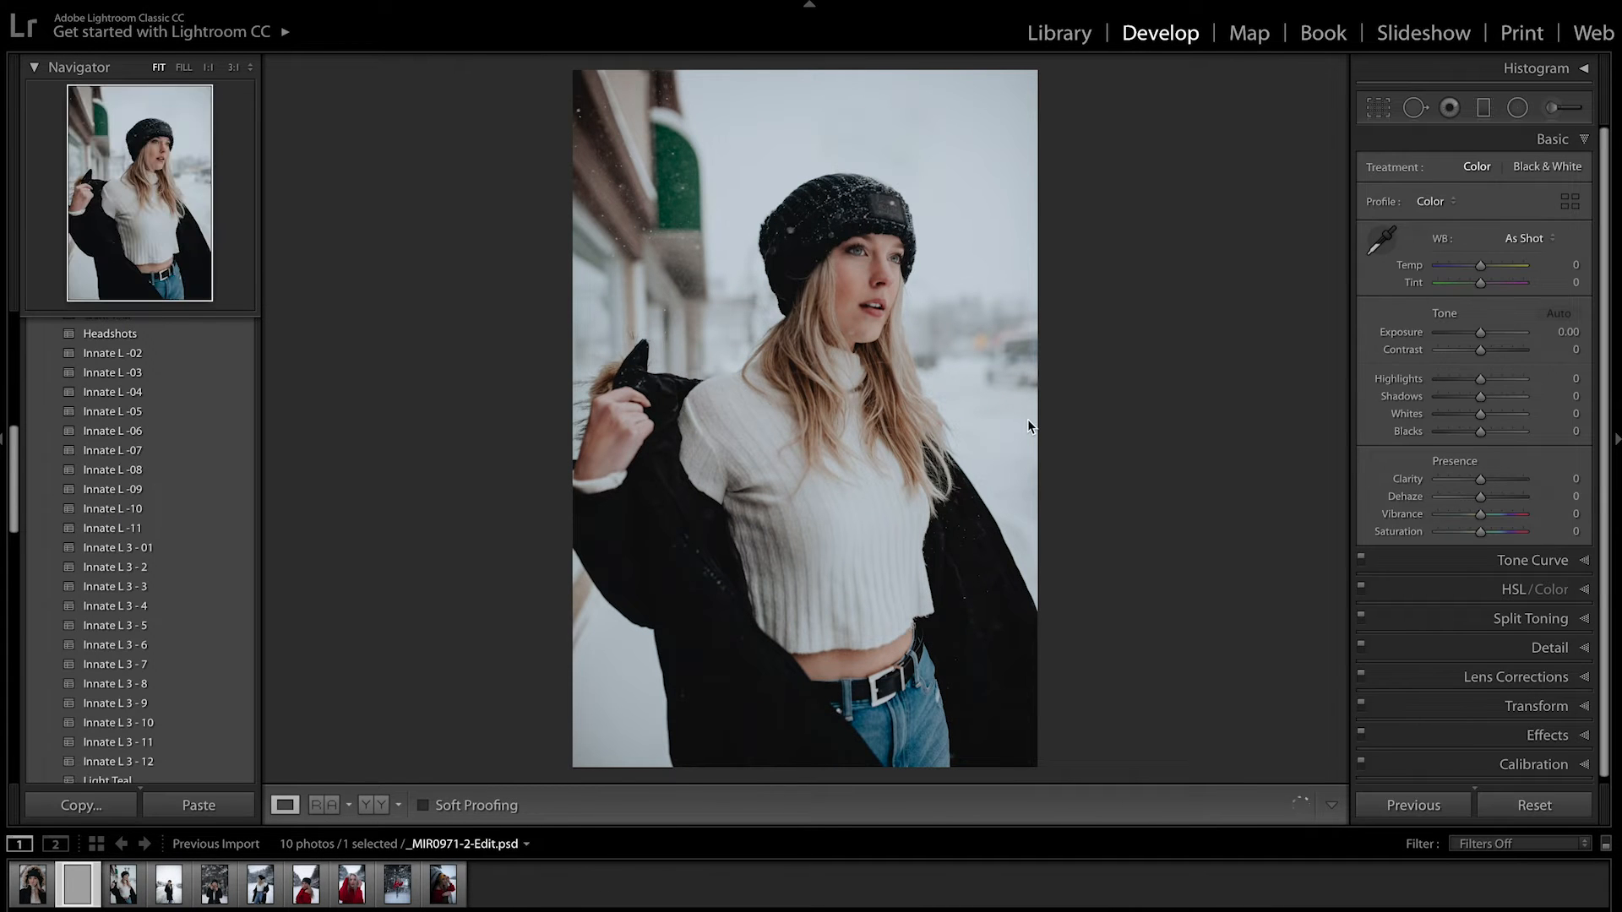
Apply the Innate L3 - 10 preset to _MIR1213.DNG, the woman standing on the snowy street
key("Right")
key("Right")
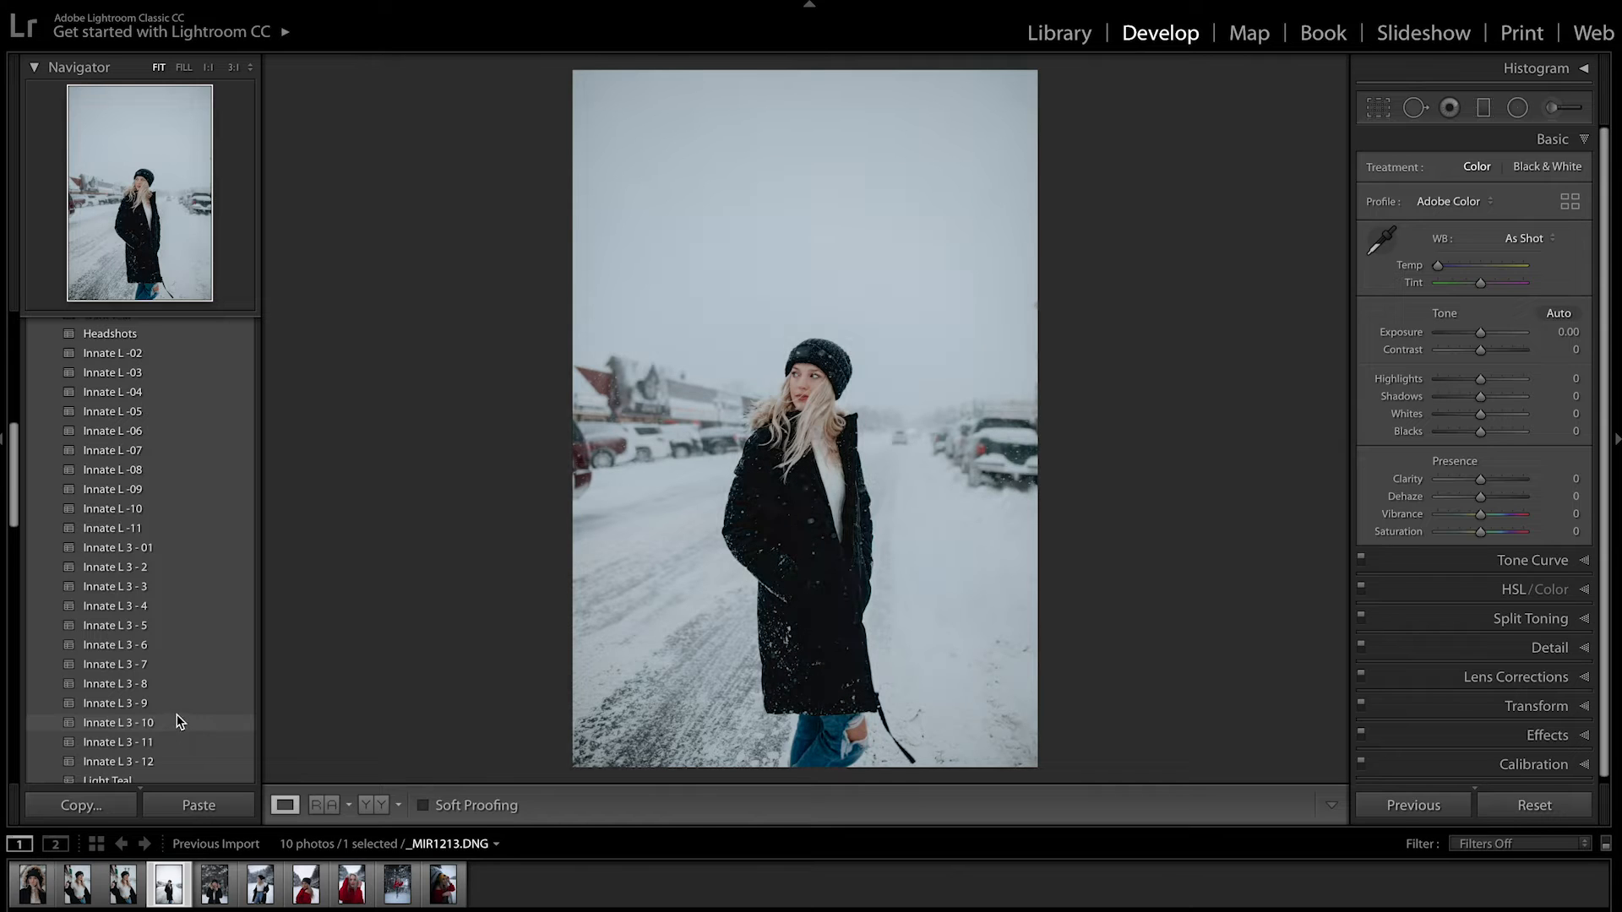
left_click(179, 720)
Set Exposure -0.25, Contrast -18, Highlights -41, Shadows +16, Whites -20 and Clarity +12 on the street photo
left_click_drag(1480, 333, 1475, 335)
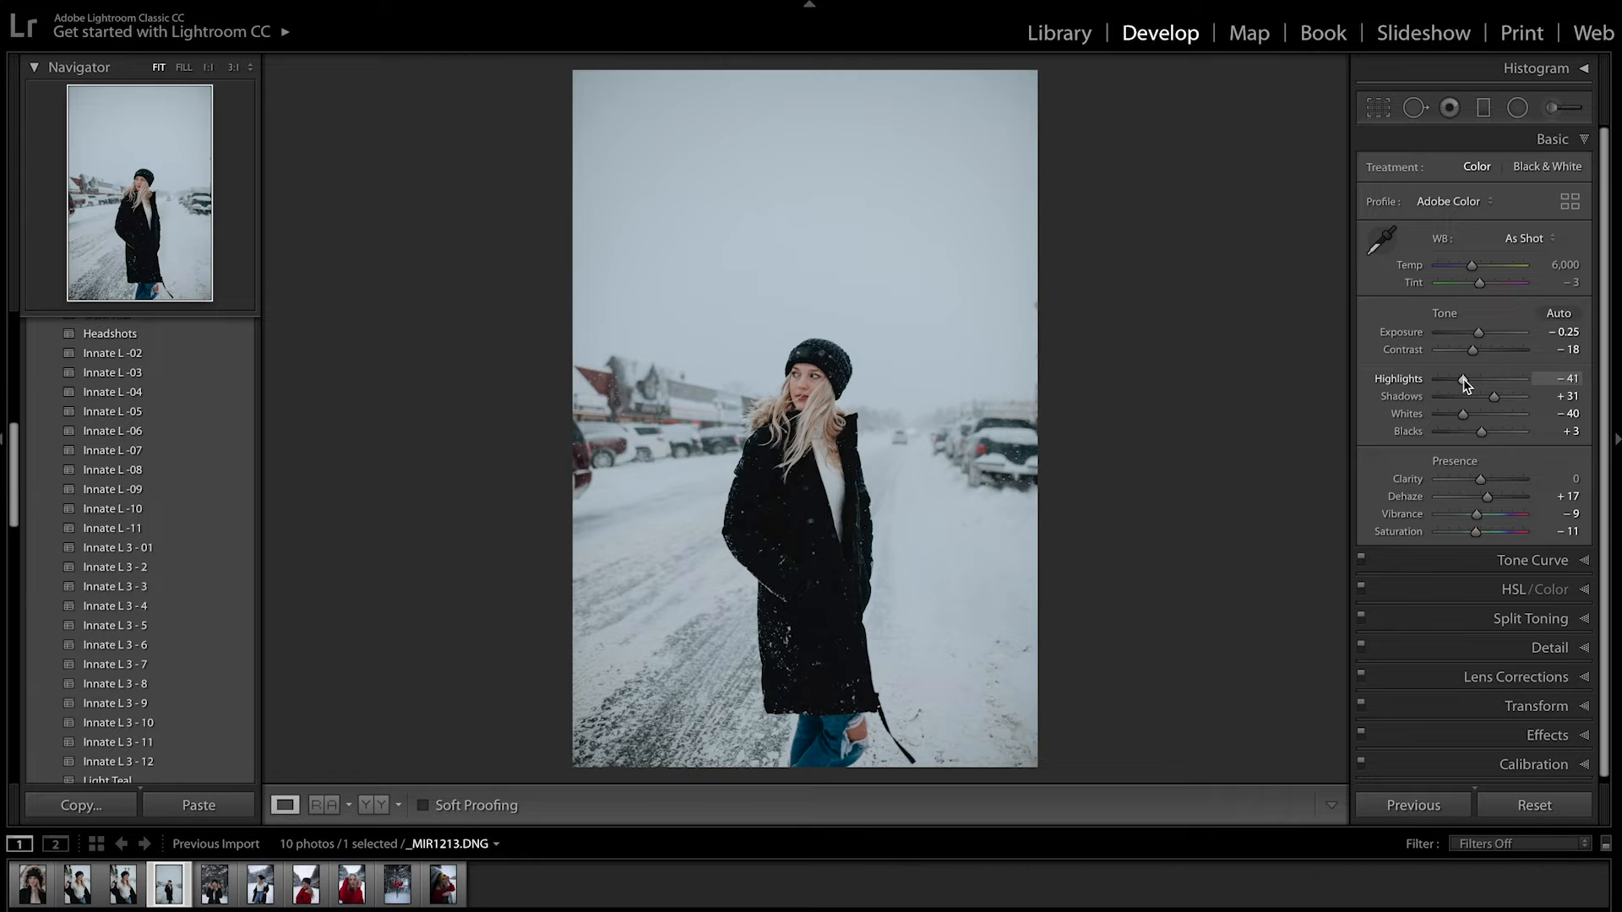
left_click_drag(1488, 404, 1482, 403)
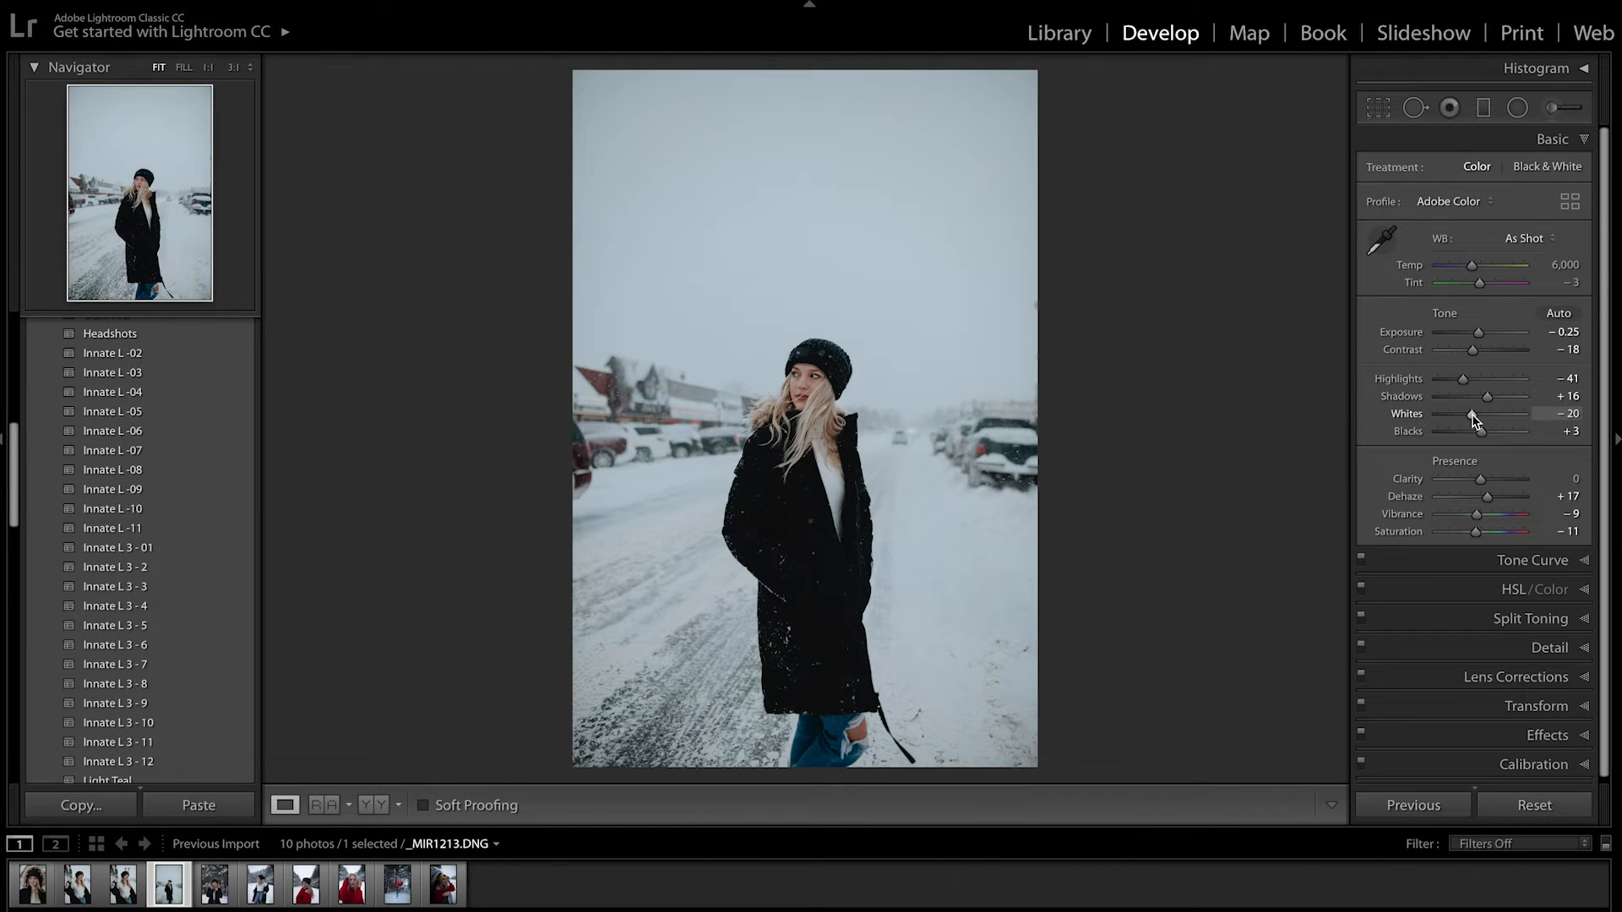
scroll(1490, 482, "up", 3)
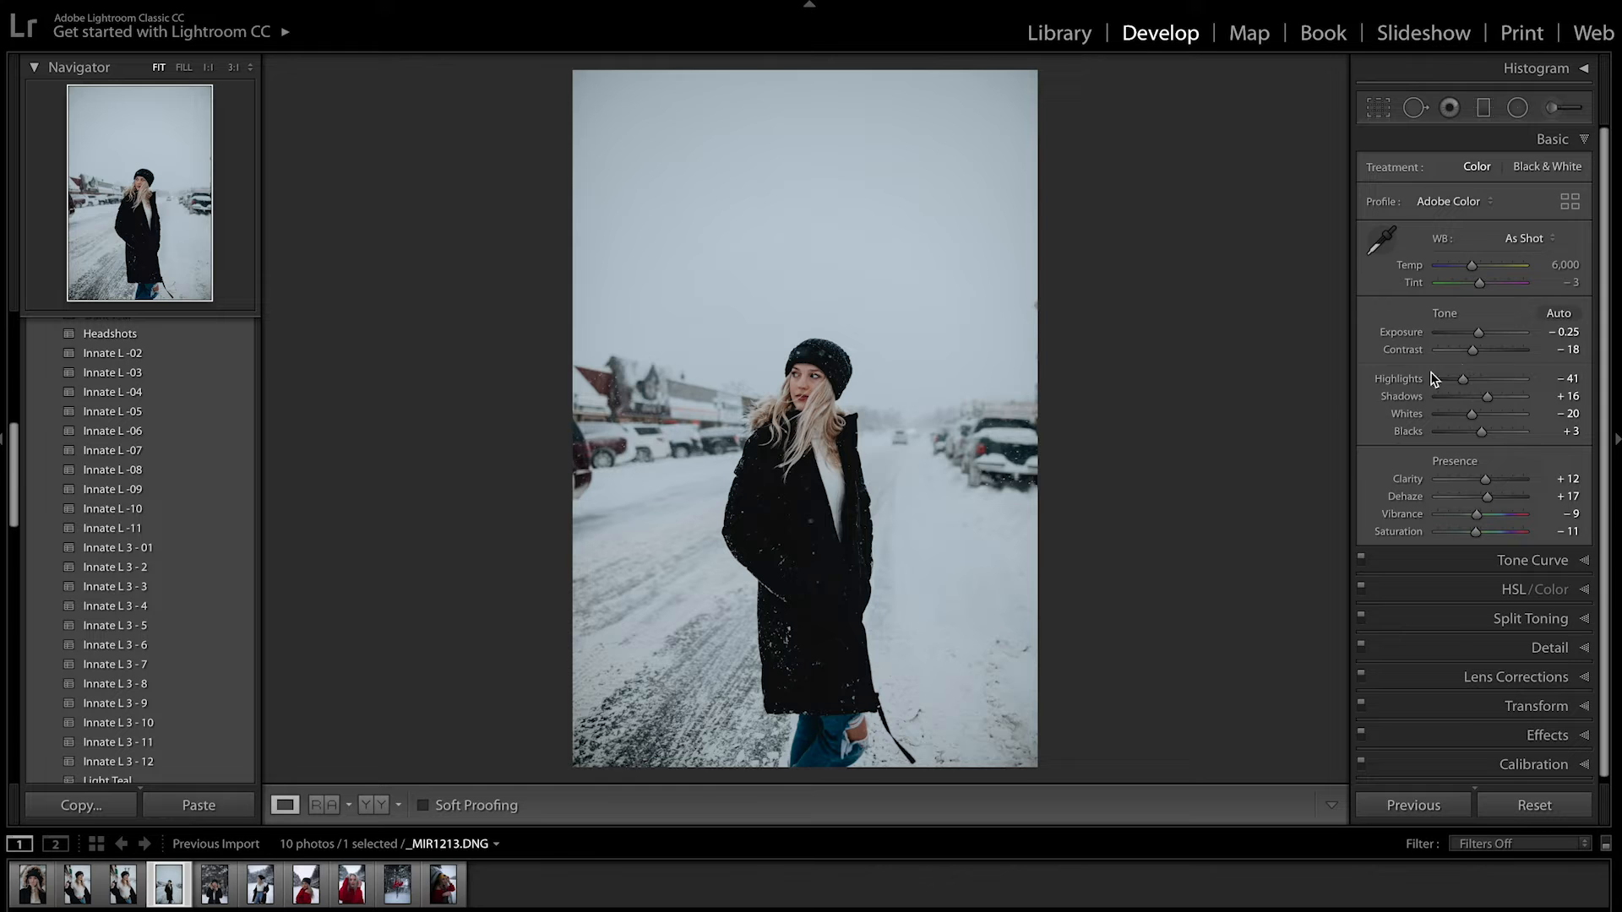
Brighten the woman's face with an adjustment brush at Exposure 0.24, Contrast 3, Highlights 3 and Clarity 2
key("k")
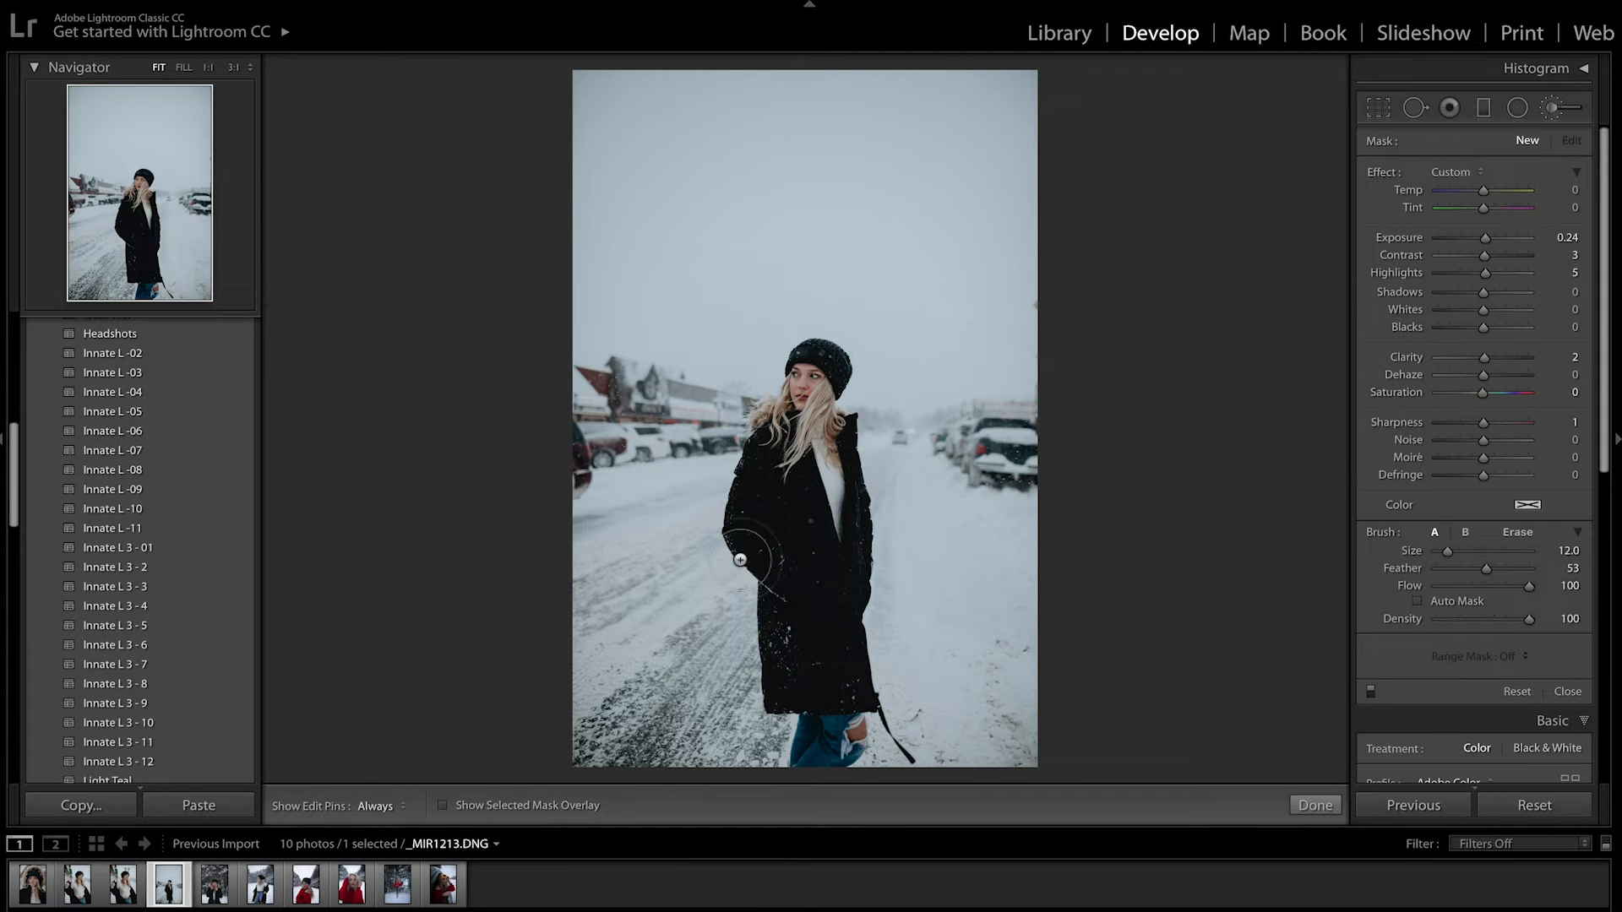
left_click(815, 363)
key("bracketleft")
key("bracketleft")
key("h")
key("h")
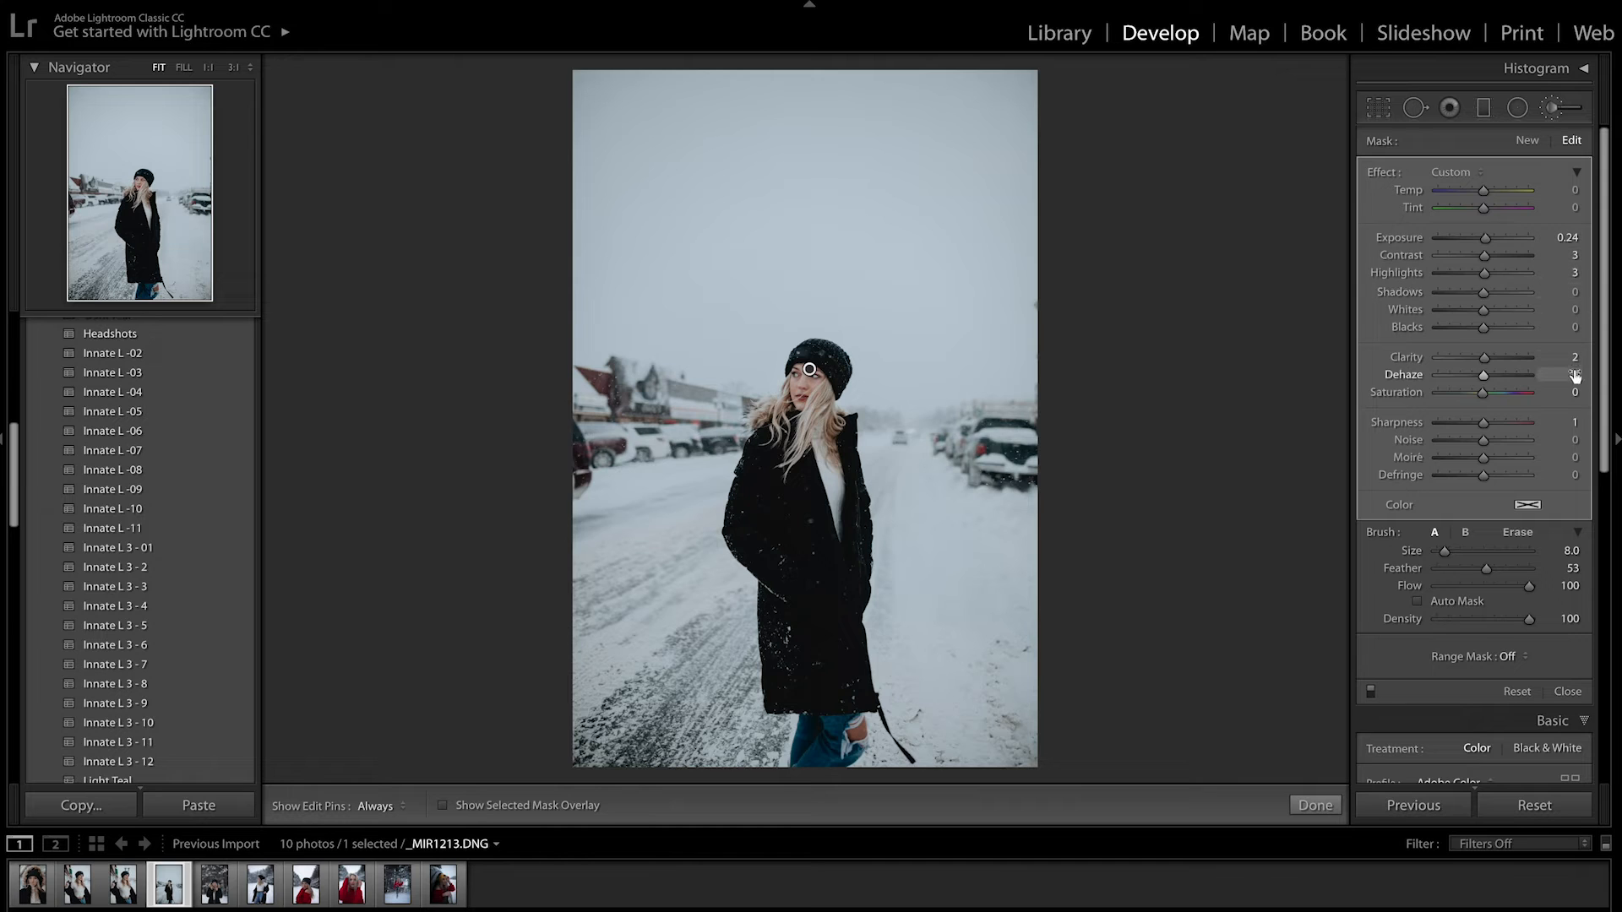
left_click_drag(1485, 427, 1488, 431)
key("k")
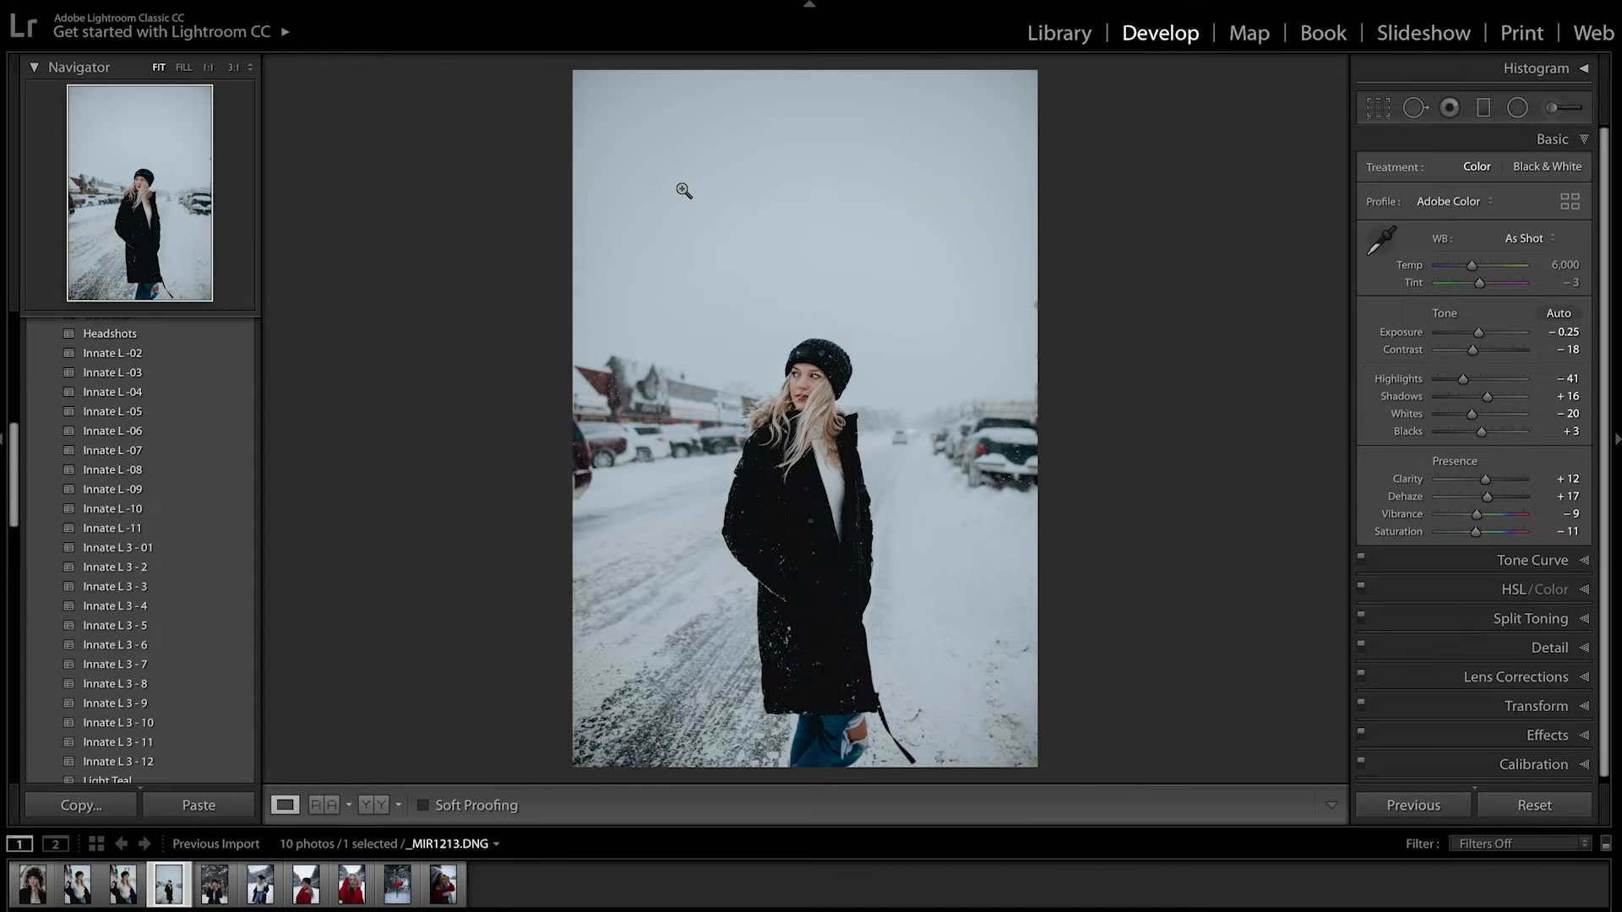
Crop the street photo tighter by trimming sky from its upper edge, at the original aspect ratio
key("r")
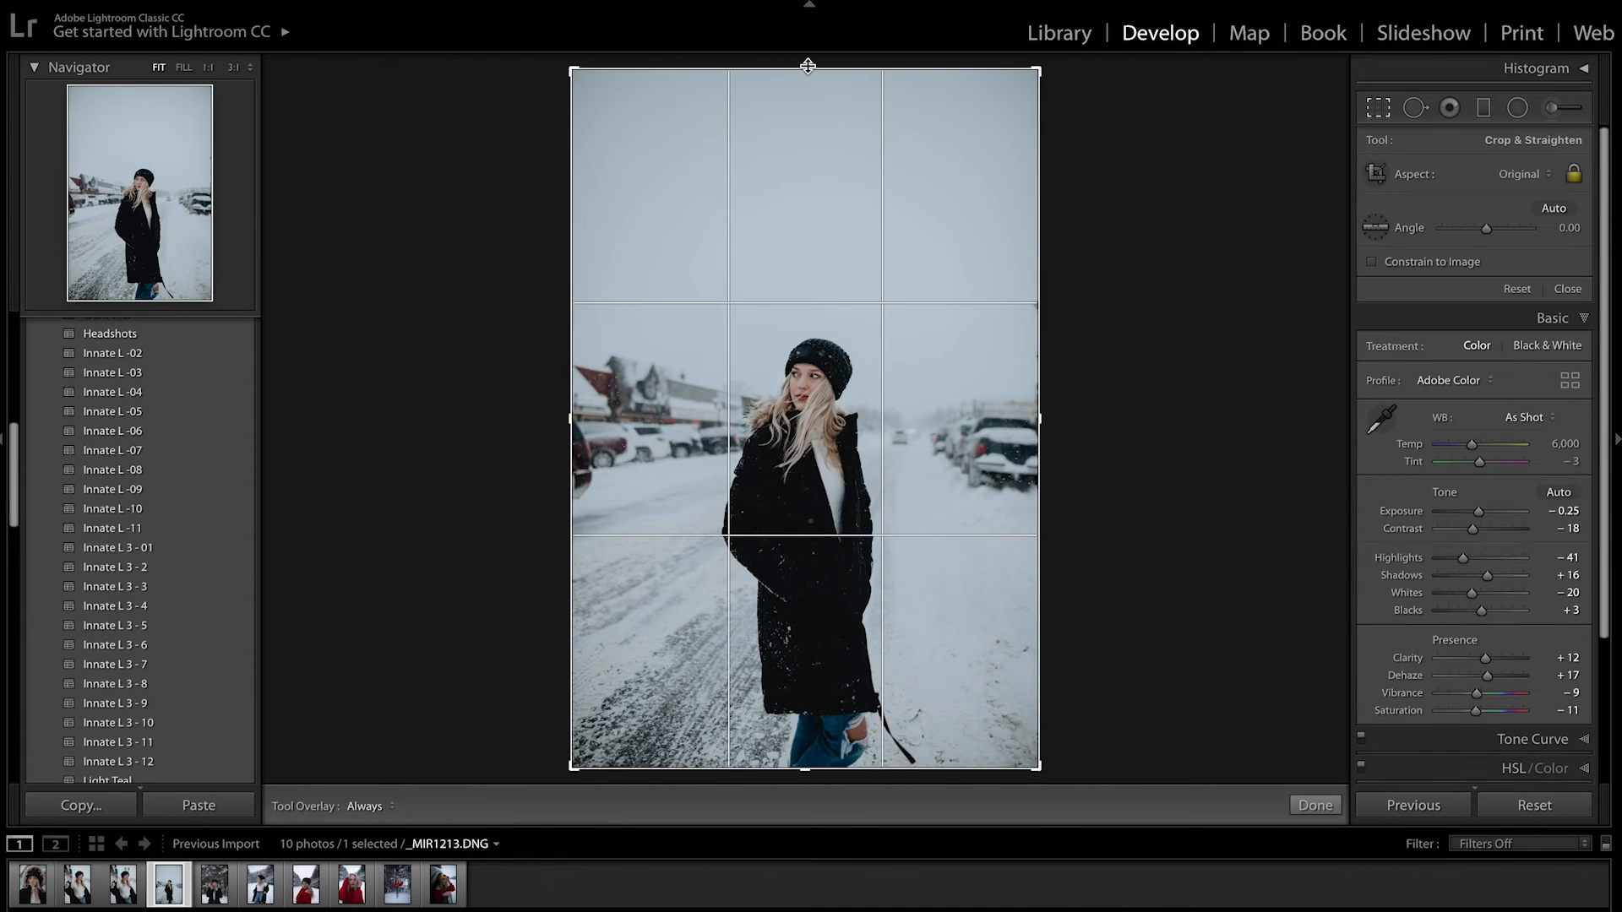
left_click_drag(808, 69, 809, 113)
key("r")
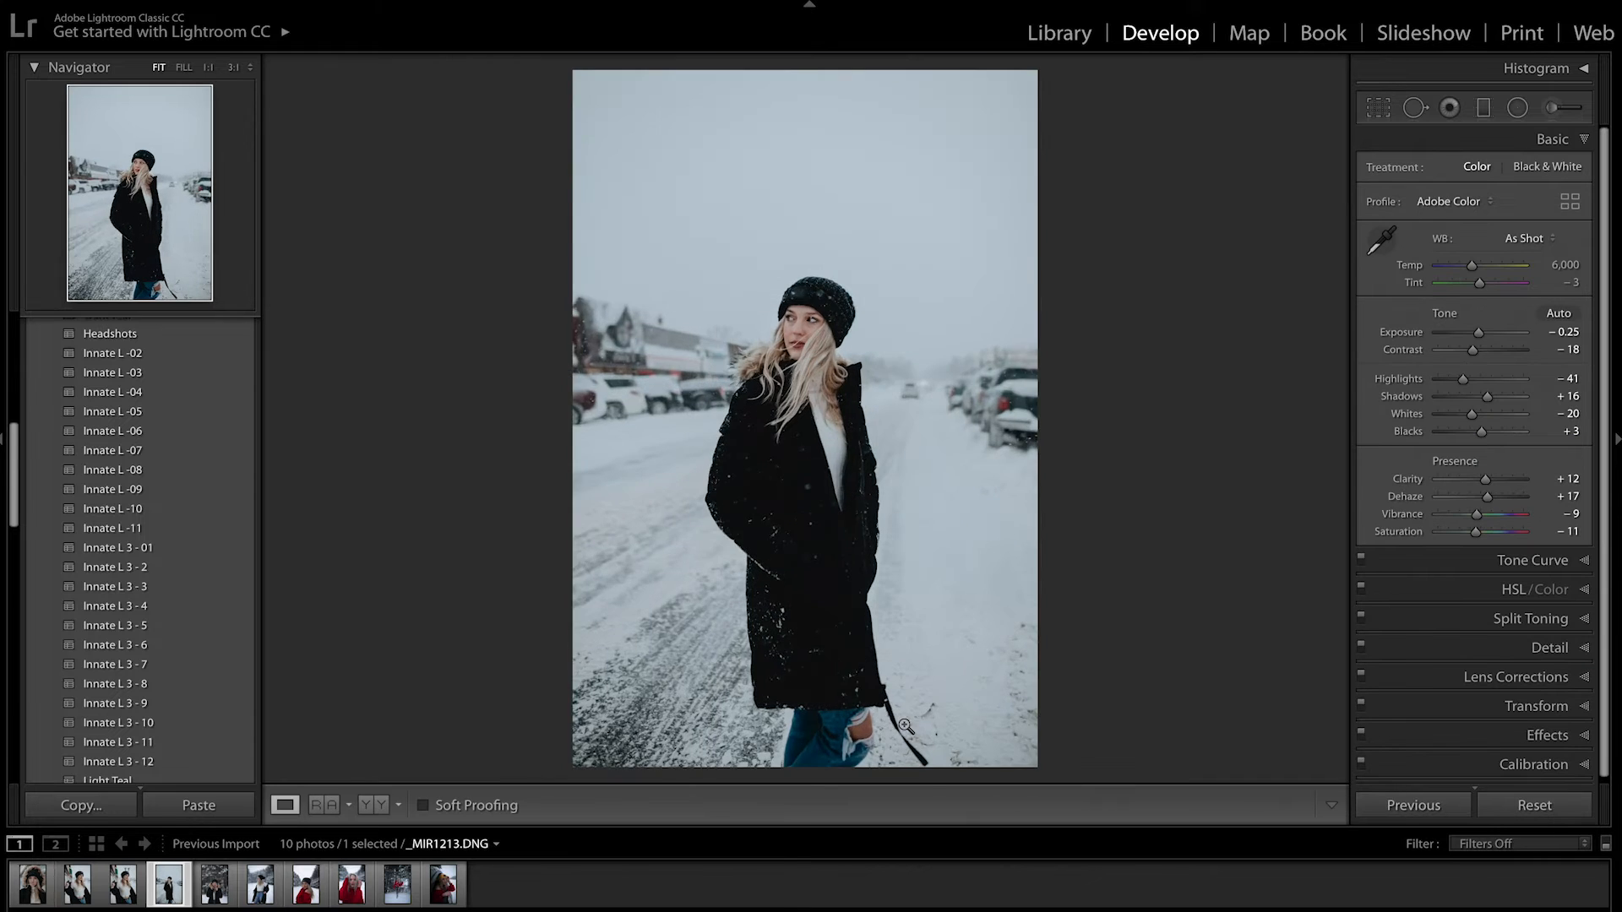
Heal away the strap hanging from the coat's hem over the snow
left_click_drag(912, 746, 874, 609)
key("q")
mouse_move(781, 473)
left_mouse_down()
mouse_move(806, 546)
mouse_move(916, 680)
left_mouse_up()
key("ctrl+minus")
key("w")
key("q")
Heal the leftover strap piece at the coat's lower corner with a size 75 spot, sourcing from nearby clean snow
key("ctrl+equal")
key("ctrl+equal")
left_click(746, 484)
mouse_move(844, 279)
left_mouse_down()
mouse_move(777, 245)
mouse_move(906, 236)
left_mouse_up()
left_click_drag(762, 493, 746, 518)
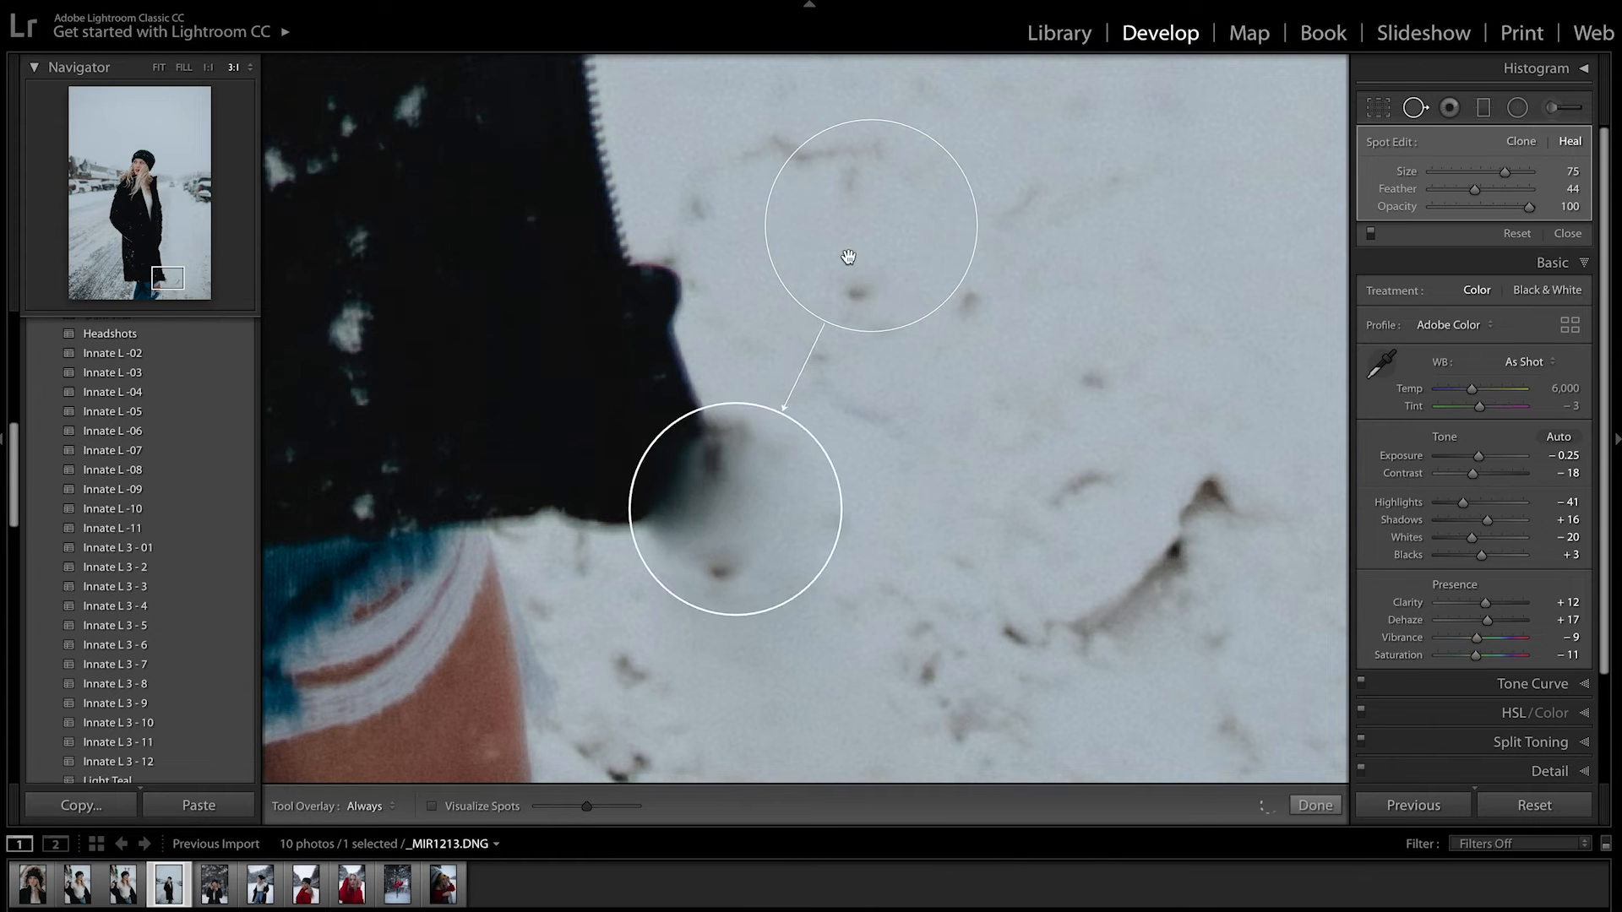
key("q")
key("ctrl+minus")
key("ctrl+equal")
key("q")
key("ctrl+minus")
key("ctrl+minus")
key("q")
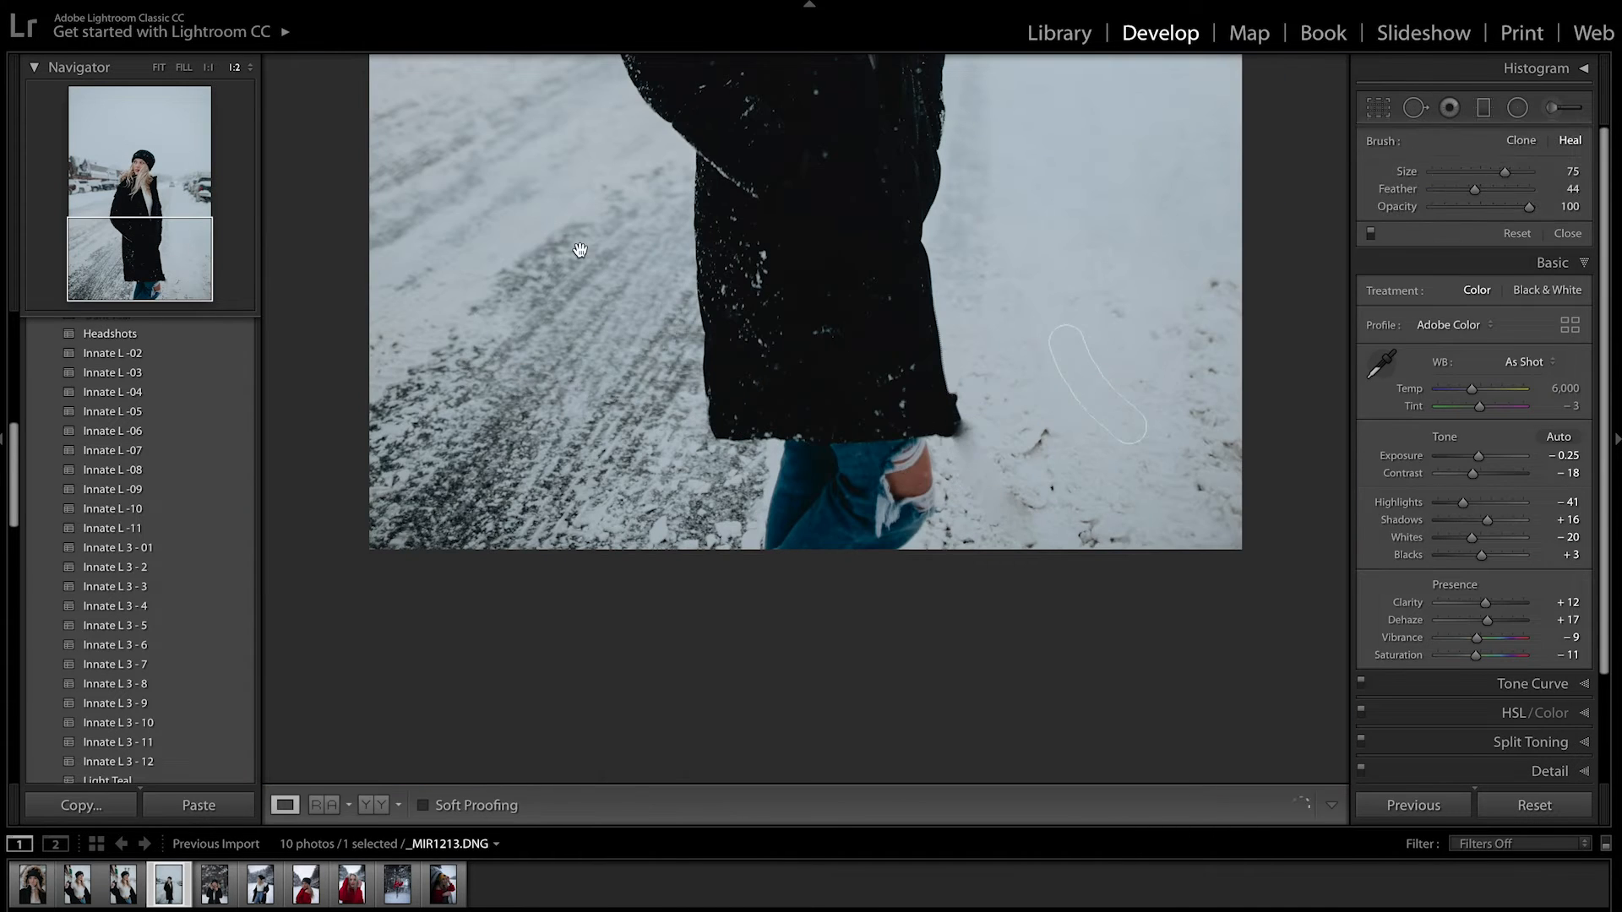
Set the street photo's Whites to -23
key("ctrl+minus")
left_click_drag(1471, 414, 1470, 420)
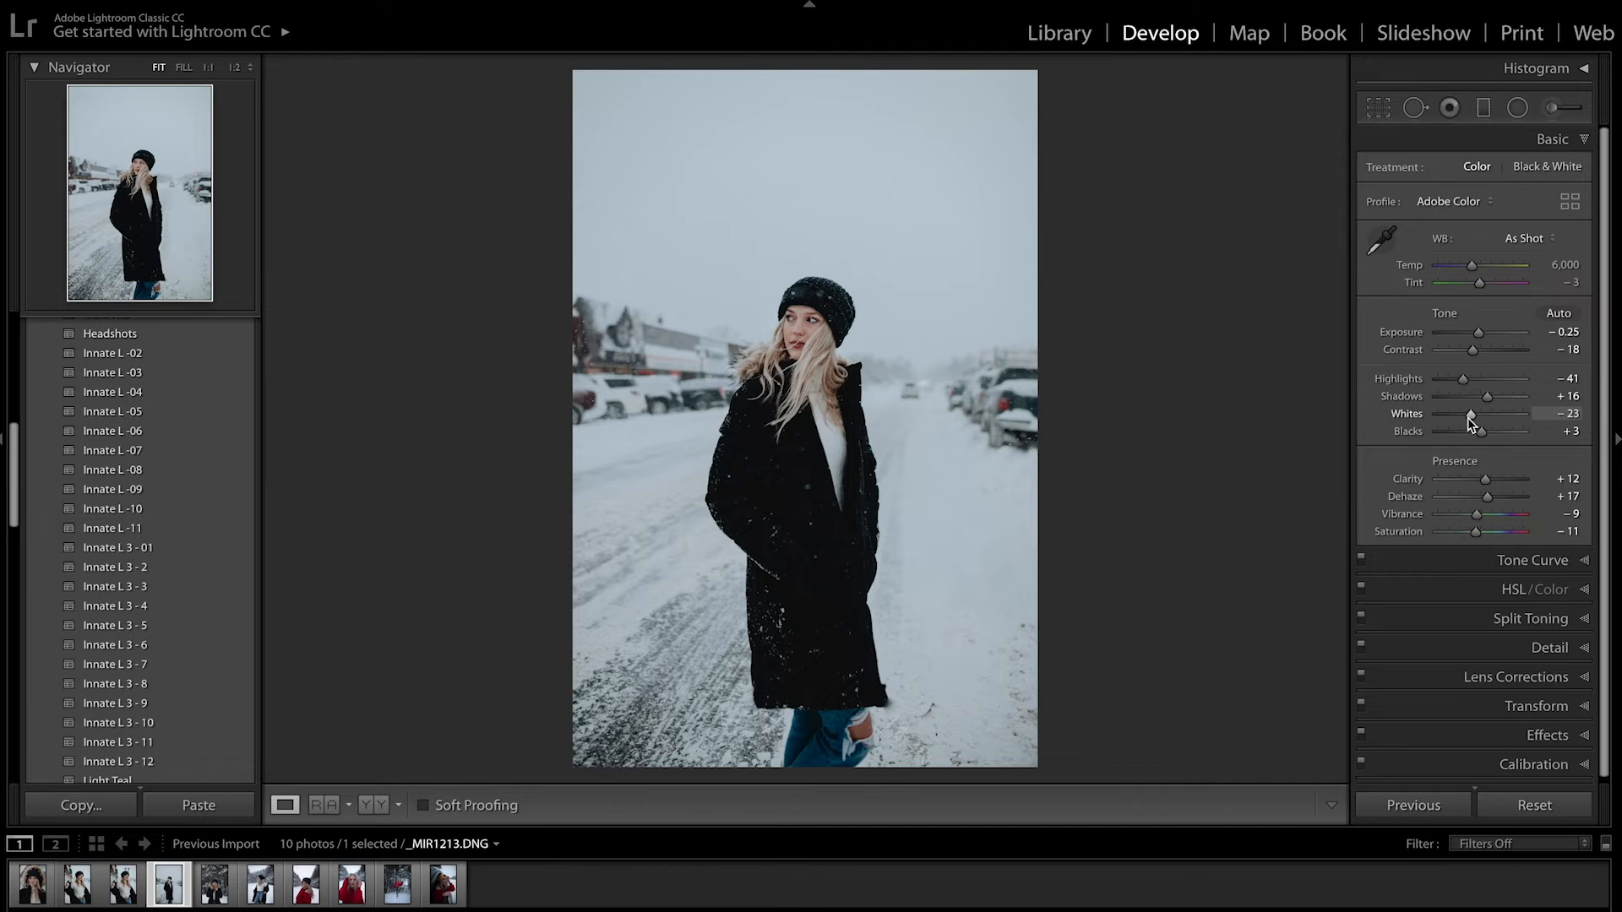
Apply the Innate L3 - 10 preset to the fur-hood portrait, _MIR1261.DNG, and crop it tighter around the woman
key("Right")
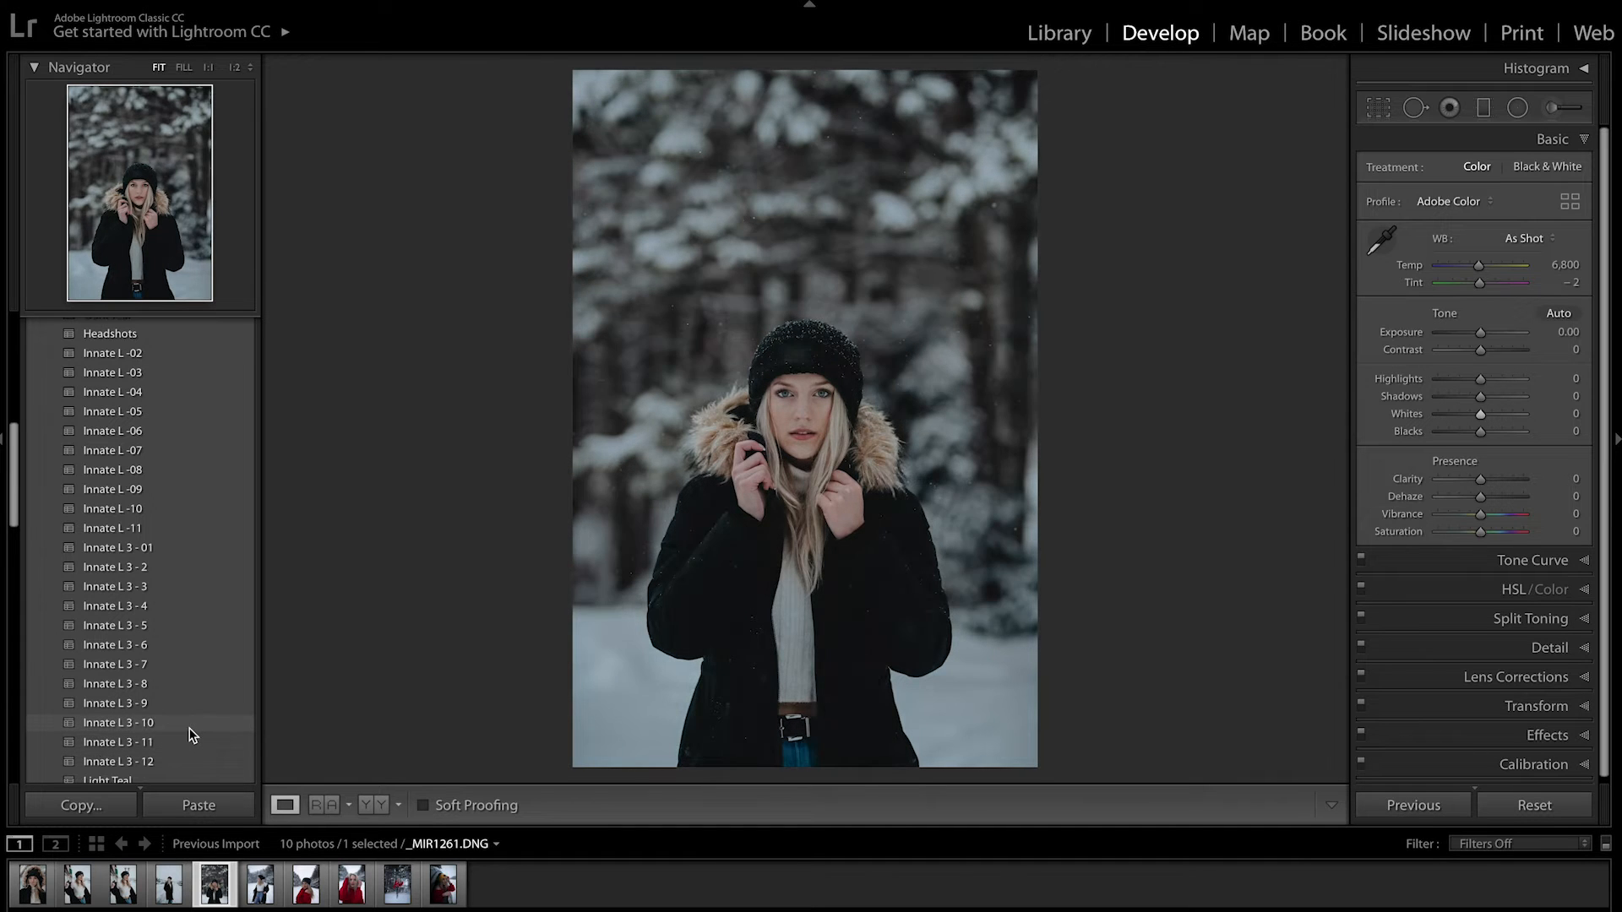
left_click(191, 728)
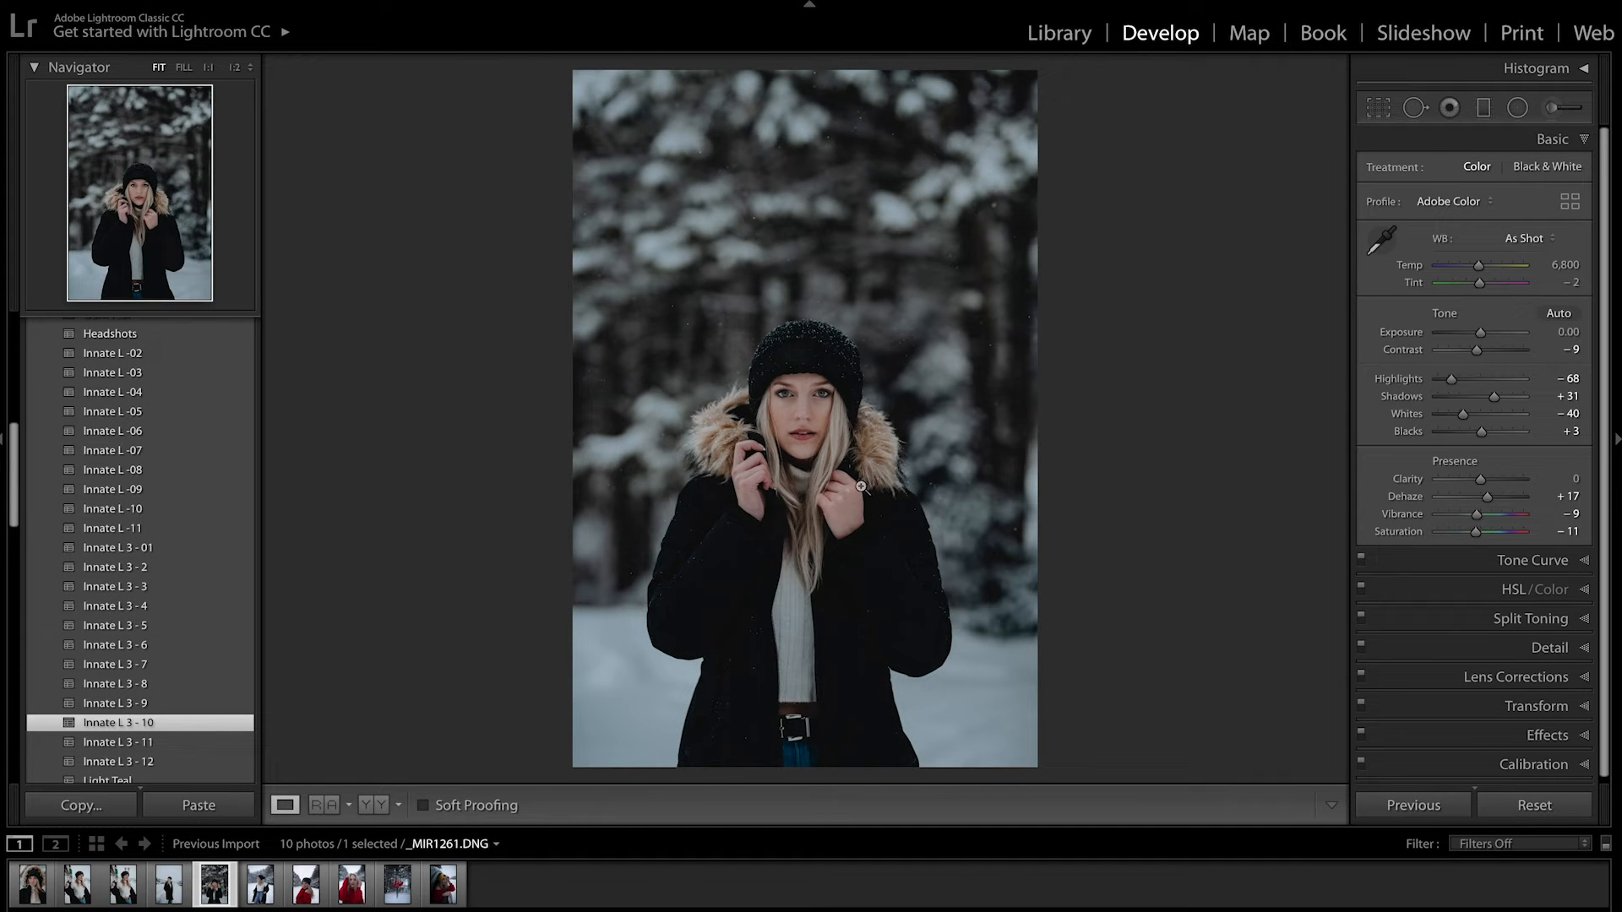
key("r")
left_click_drag(803, 73, 805, 130)
left_click_drag(825, 333, 811, 333)
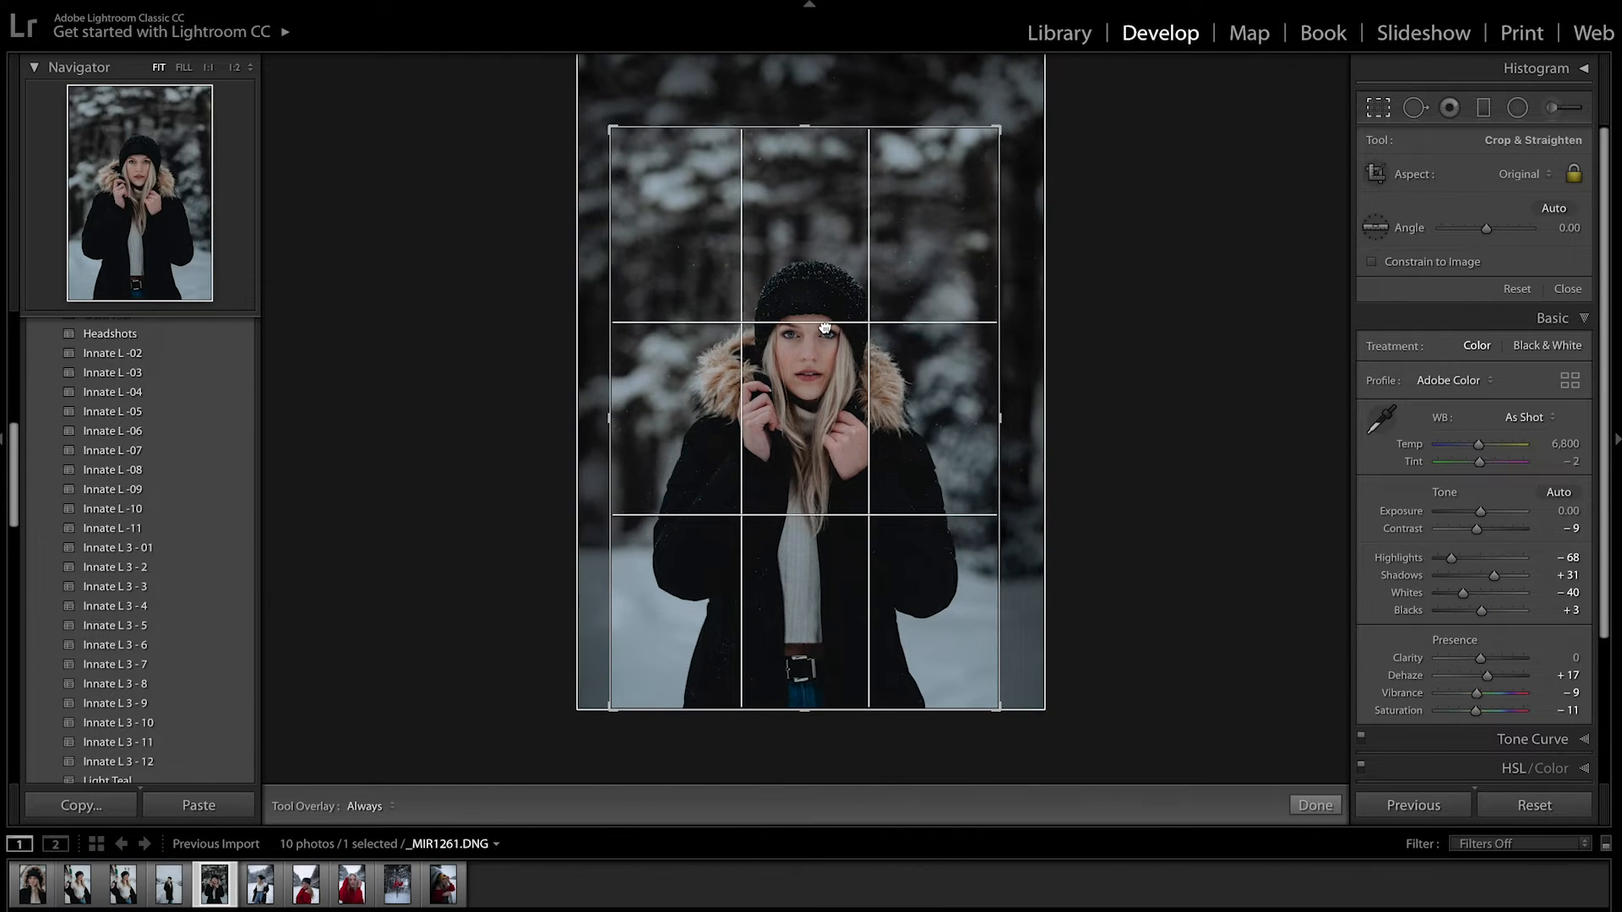
key("r")
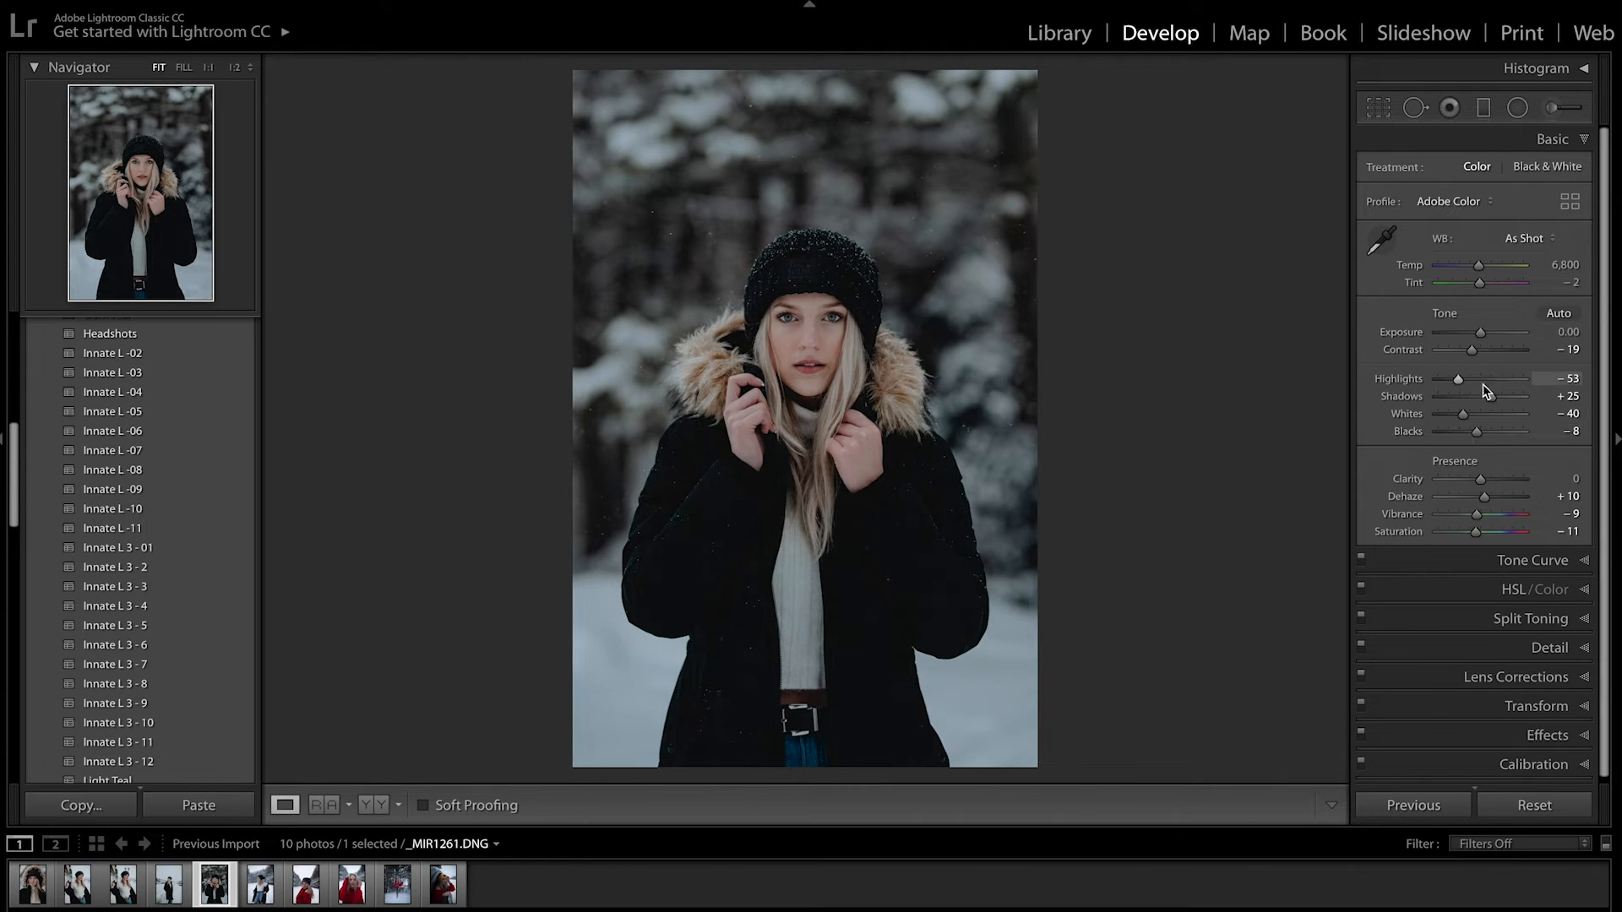
Set Temp 7,212, Contrast -19, Highlights -52, Shadows +25, Blacks -8 and Dehaze +10 on the fur-hood portrait
left_click_drag(1478, 264, 1478, 264)
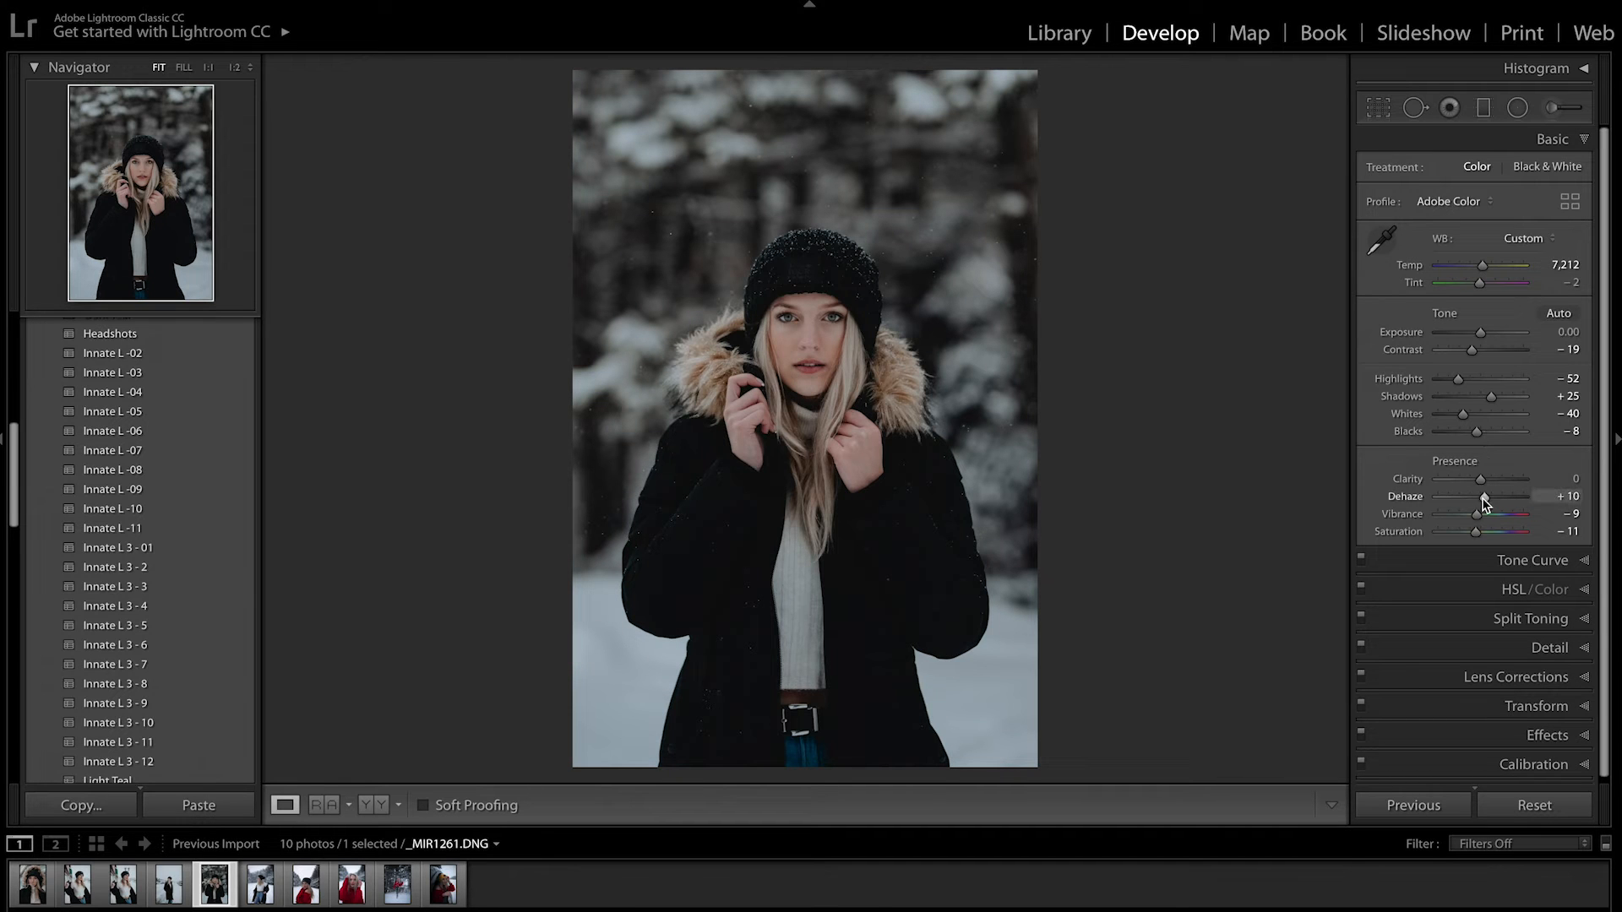
left_click_drag(1480, 513, 1478, 514)
Brush an adjustment onto the woman's irises with a cooler temperature and higher saturation, and compare it with the effect off
left_click(807, 326)
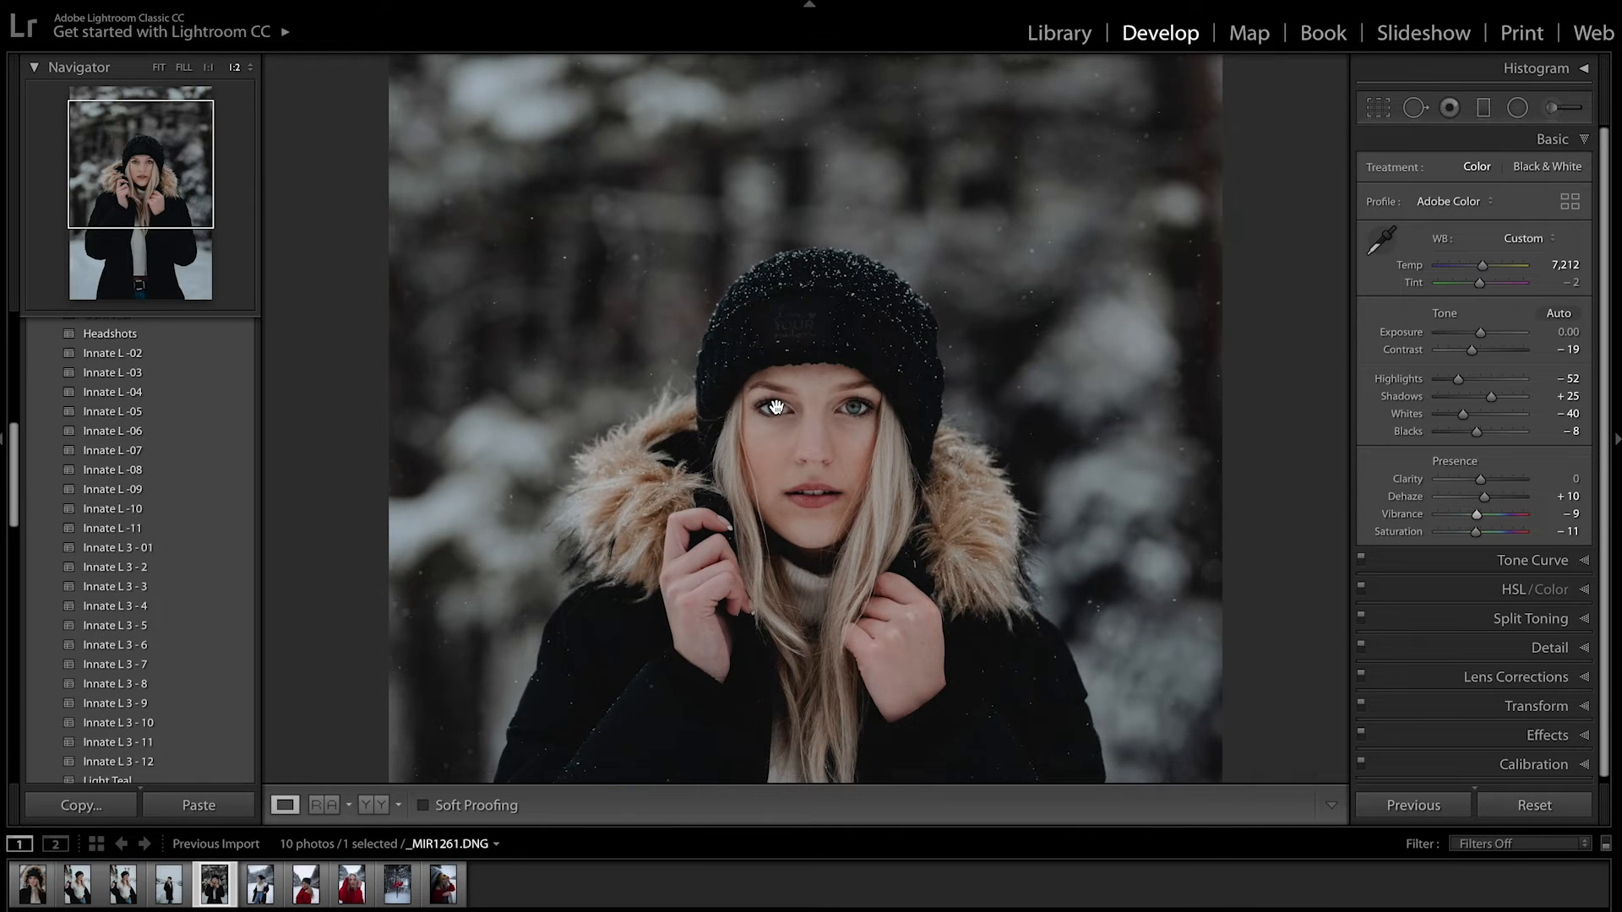
left_click(776, 408)
left_click_drag(923, 333, 825, 337)
key("q")
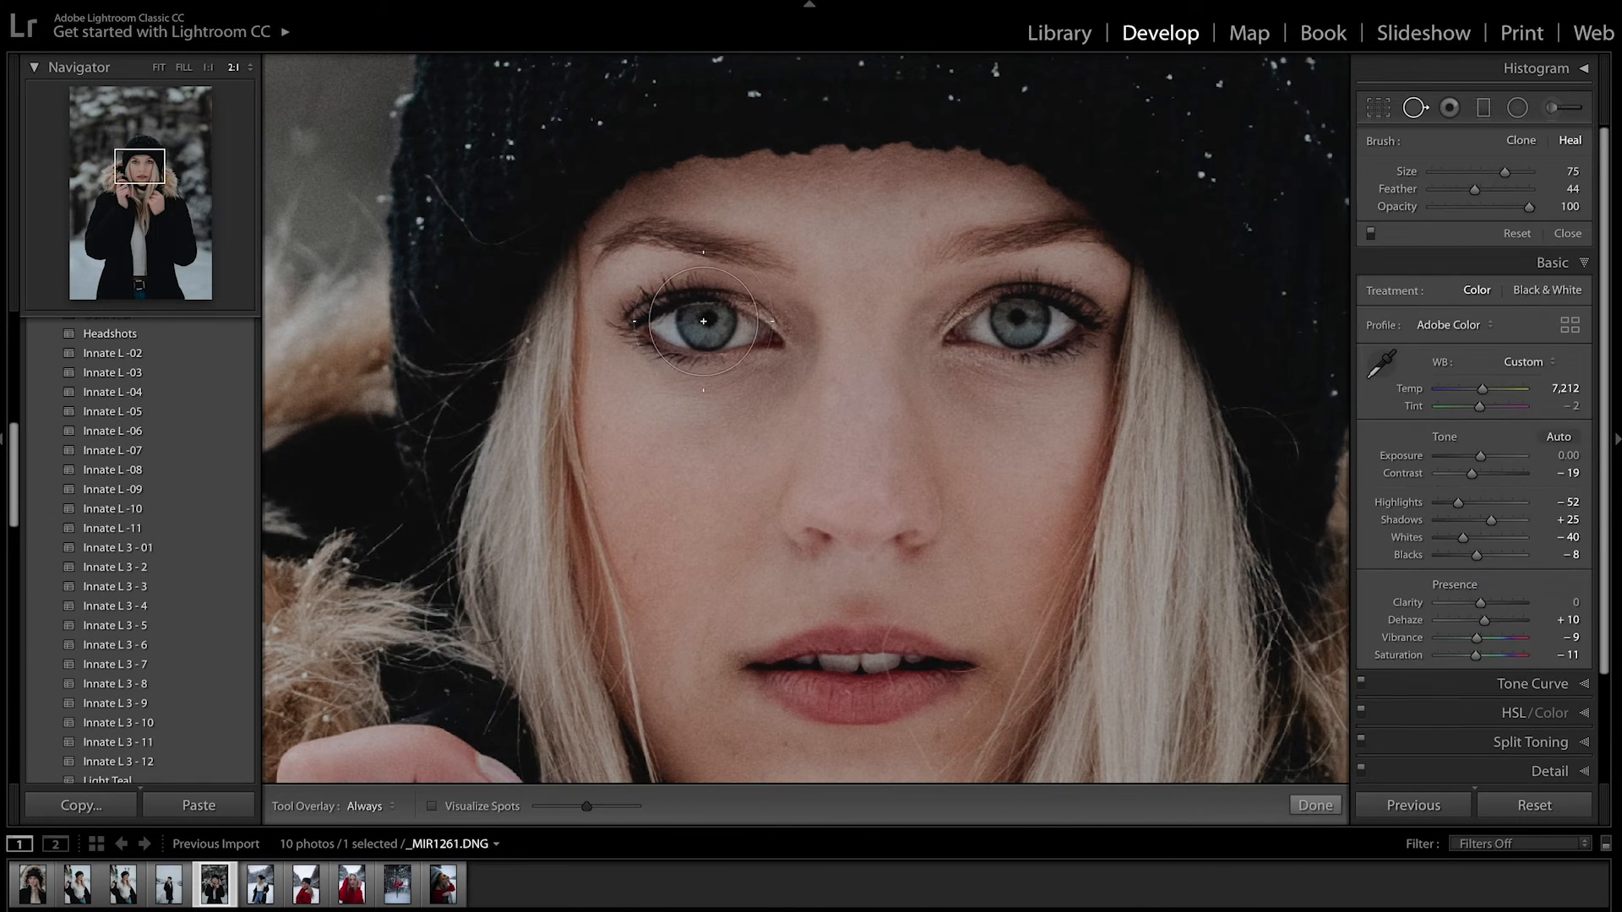
key("k")
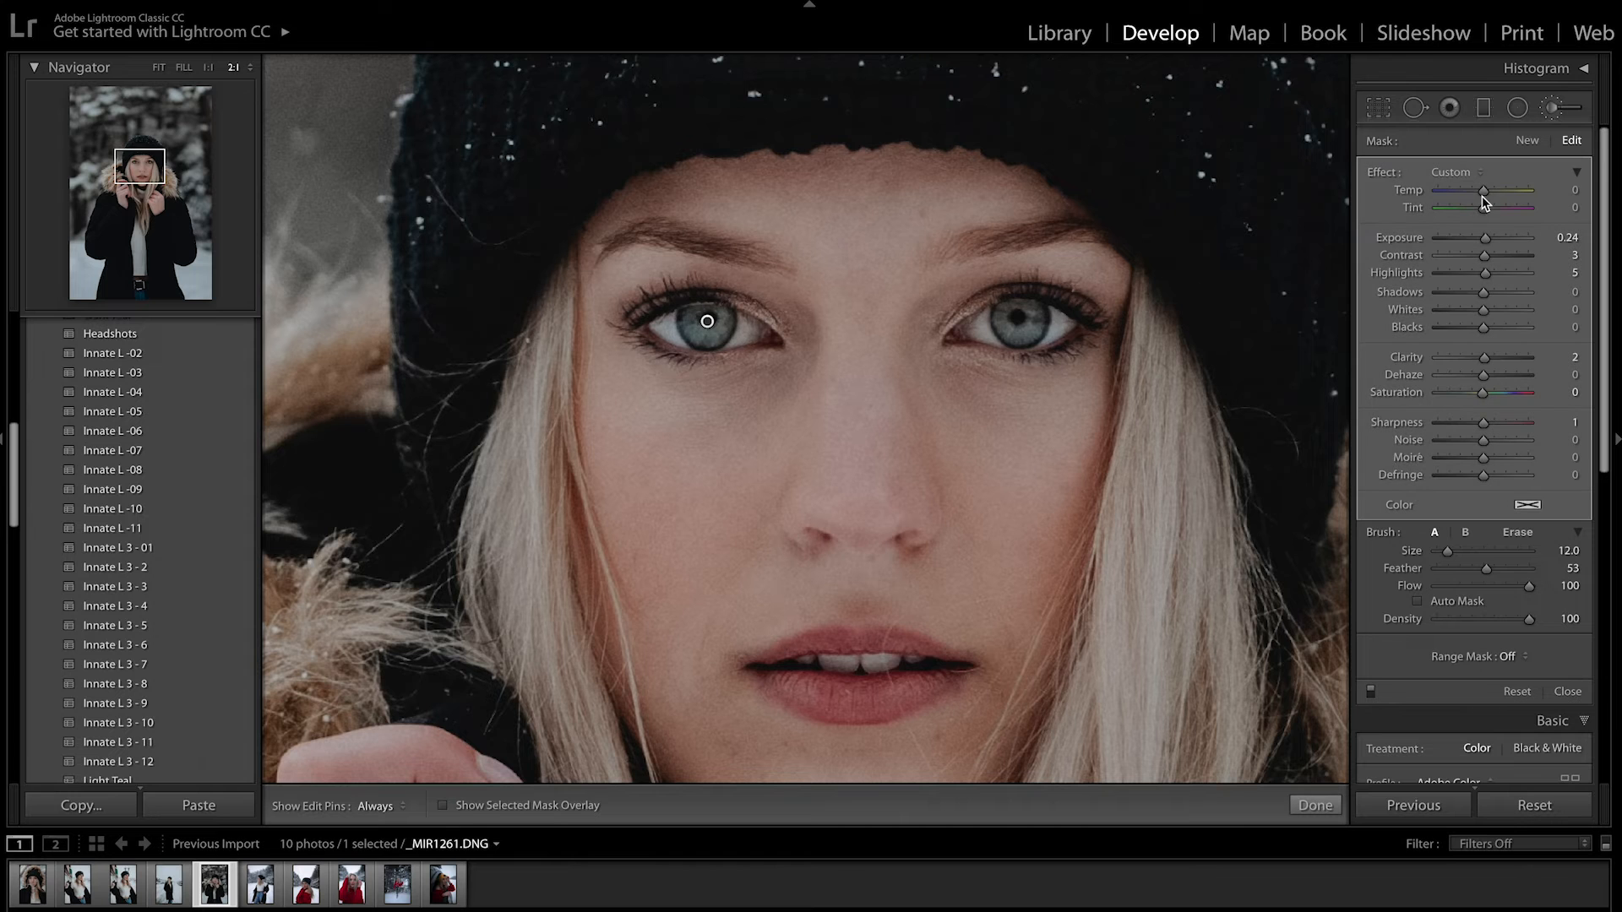
left_click_drag(1477, 192, 1474, 192)
left_click_drag(1484, 393, 1498, 363)
left_click(1370, 691)
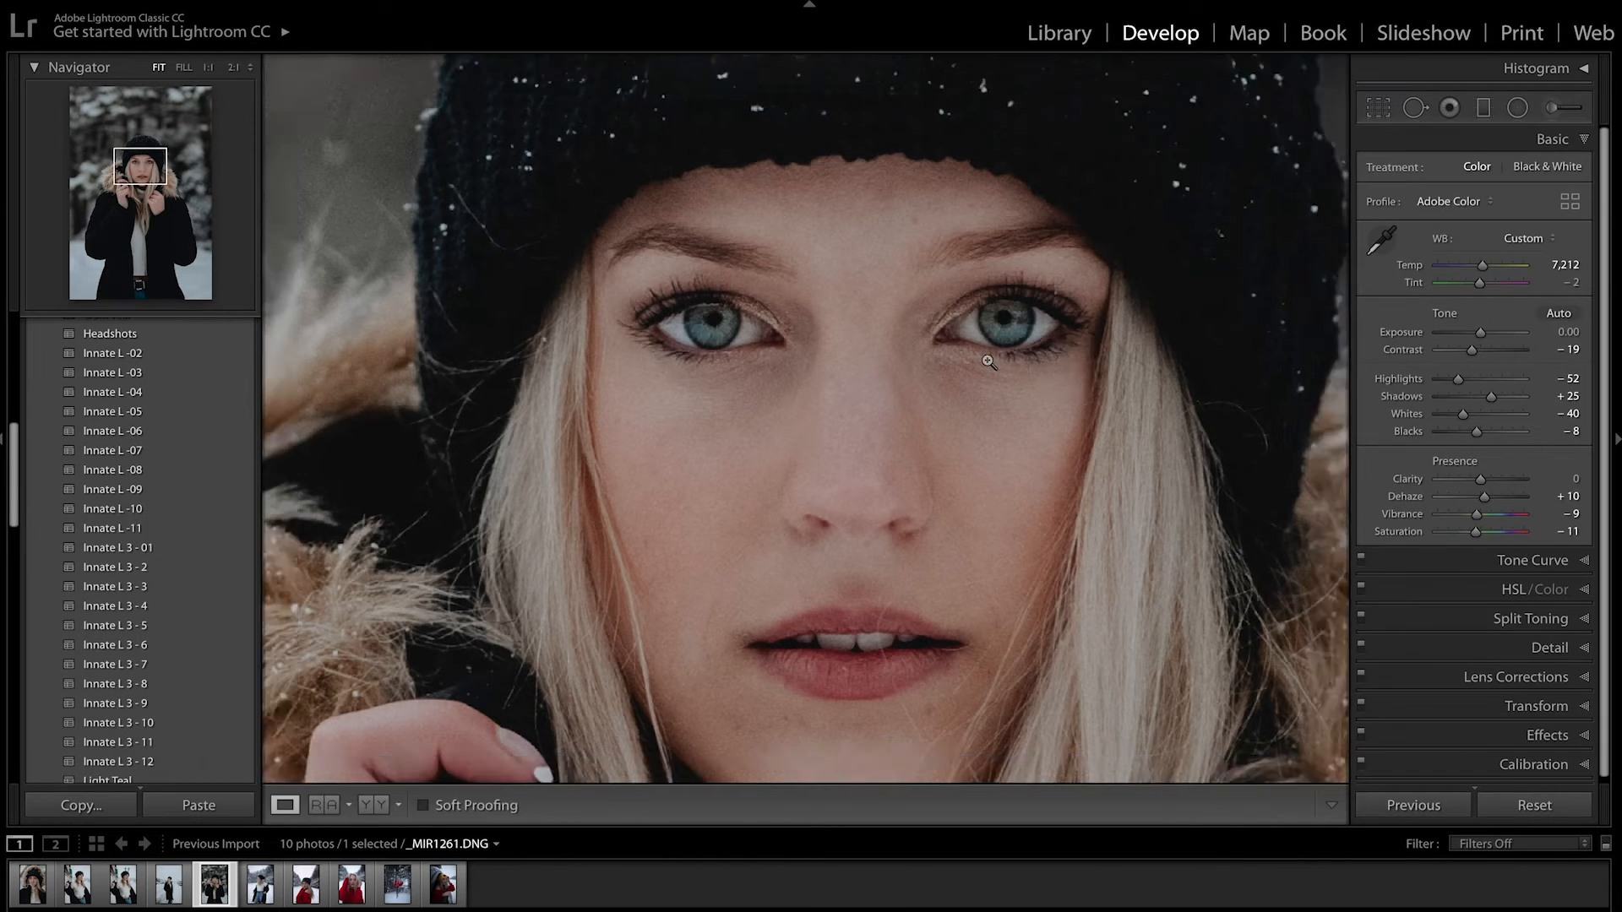
Lower the fur-hood portrait's tone curve at the white and shadow points, raise its upper midtone point slightly, and compare before and after
left_click(988, 362)
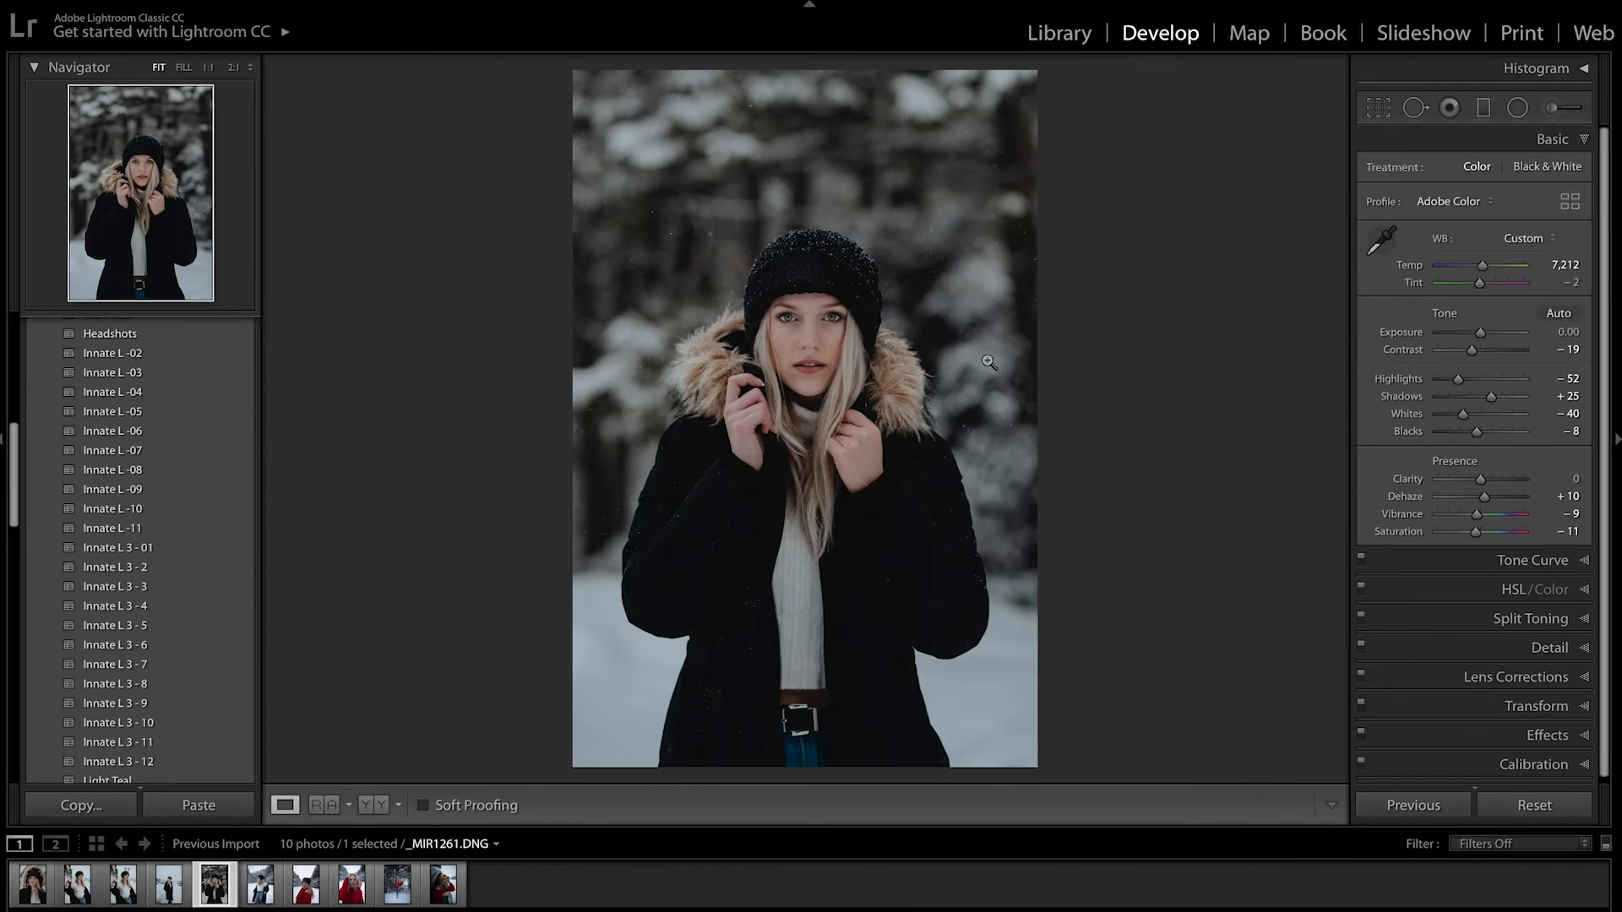
left_click(1532, 560)
left_click_drag(1574, 251, 1608, 264)
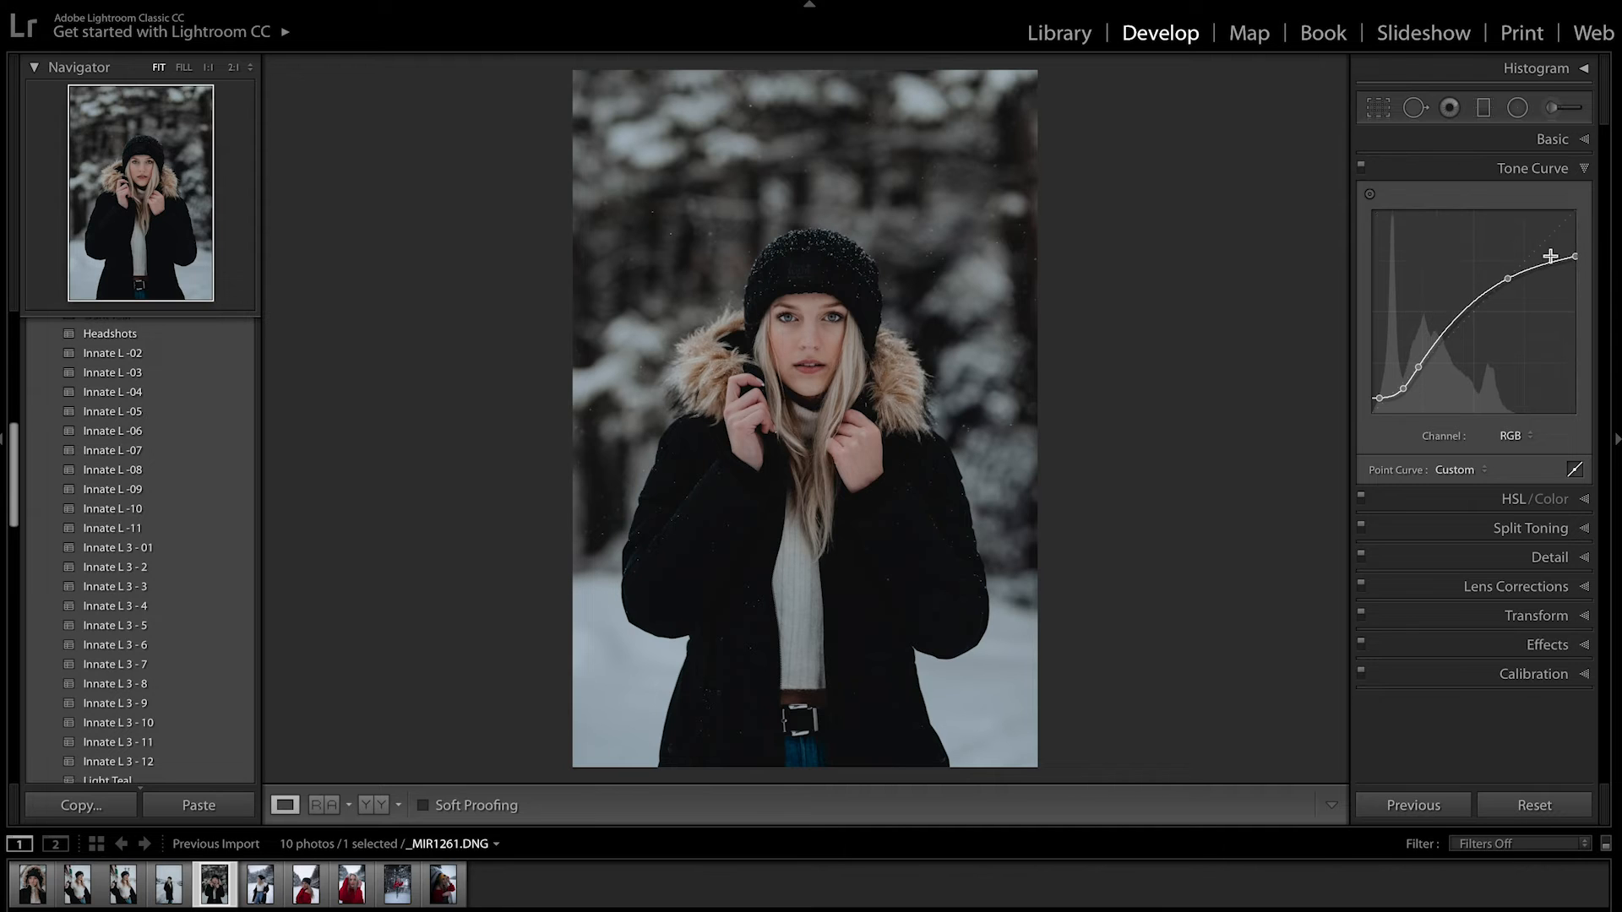
left_click_drag(1507, 277, 1507, 274)
left_click_drag(1402, 395, 1401, 394)
key("backslash")
key("backslash")
key("backslash")
key("backslash")
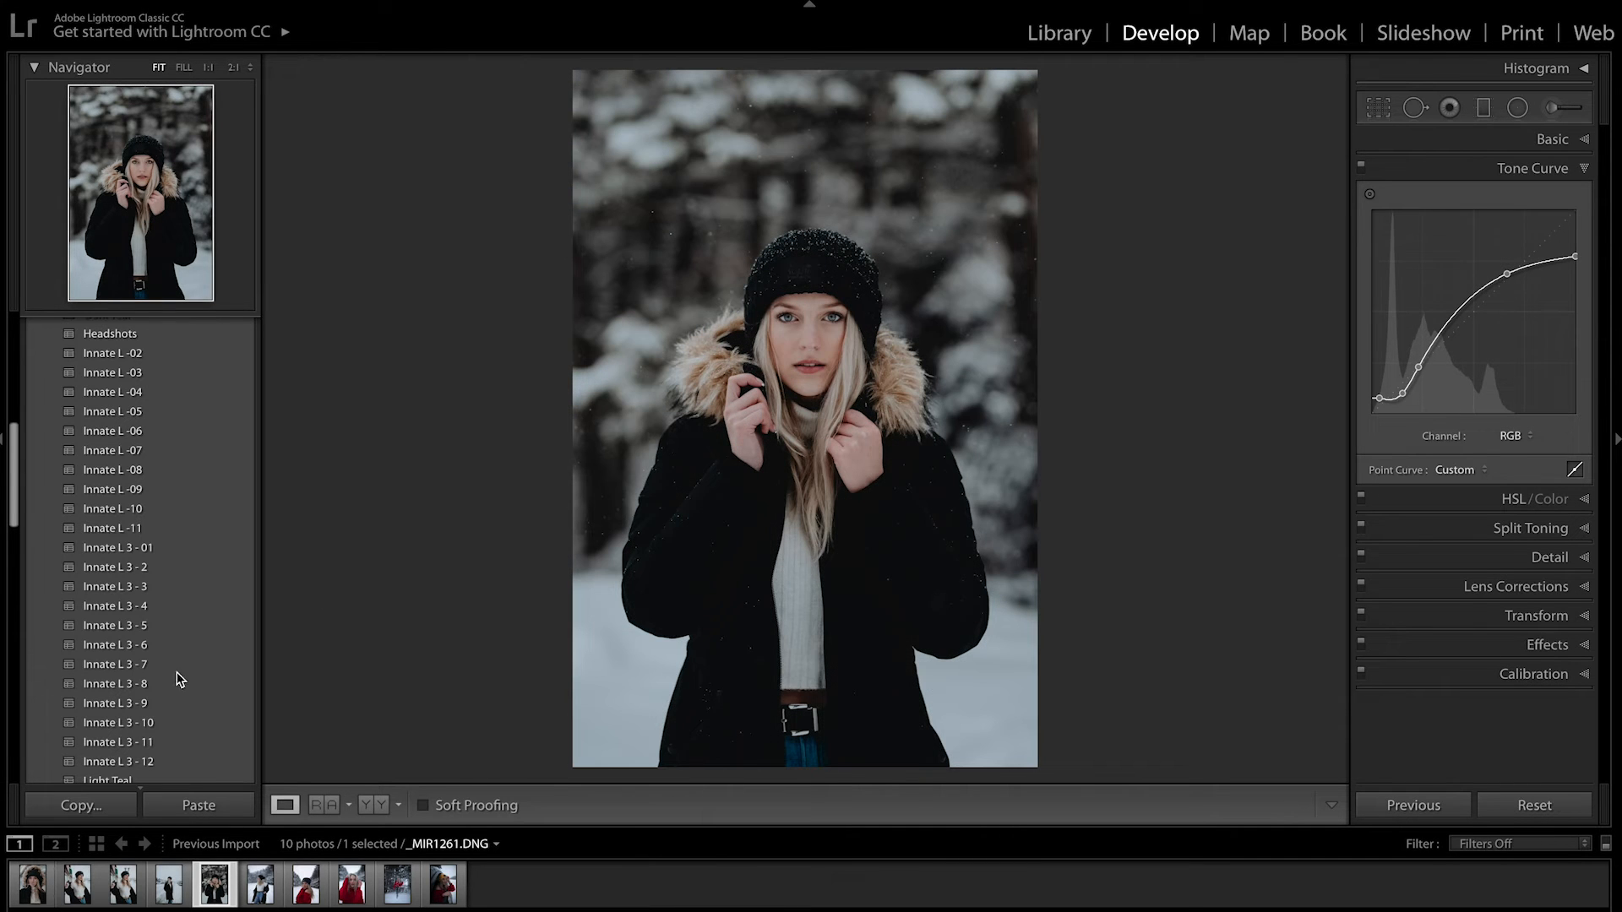
Apply the Innate L3 - 10 preset to the snowy-road portrait, _MIR1369.DNG, and set Exposure -0.20, Contrast -21, Highlights -52 and Whites -31
left_click(260, 885)
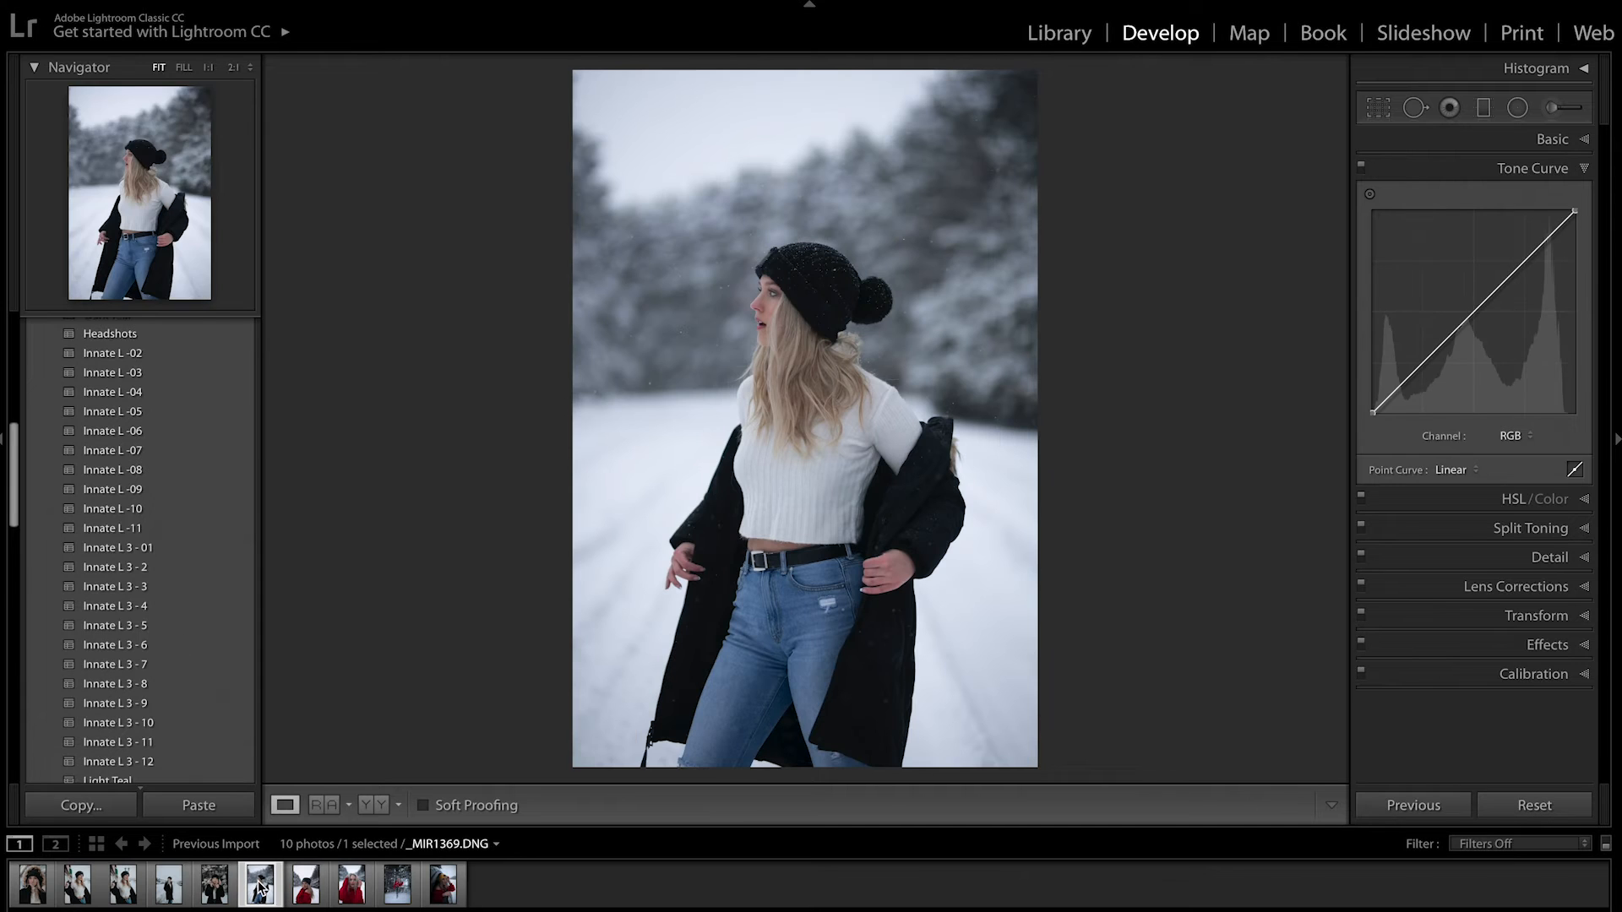
left_click(168, 723)
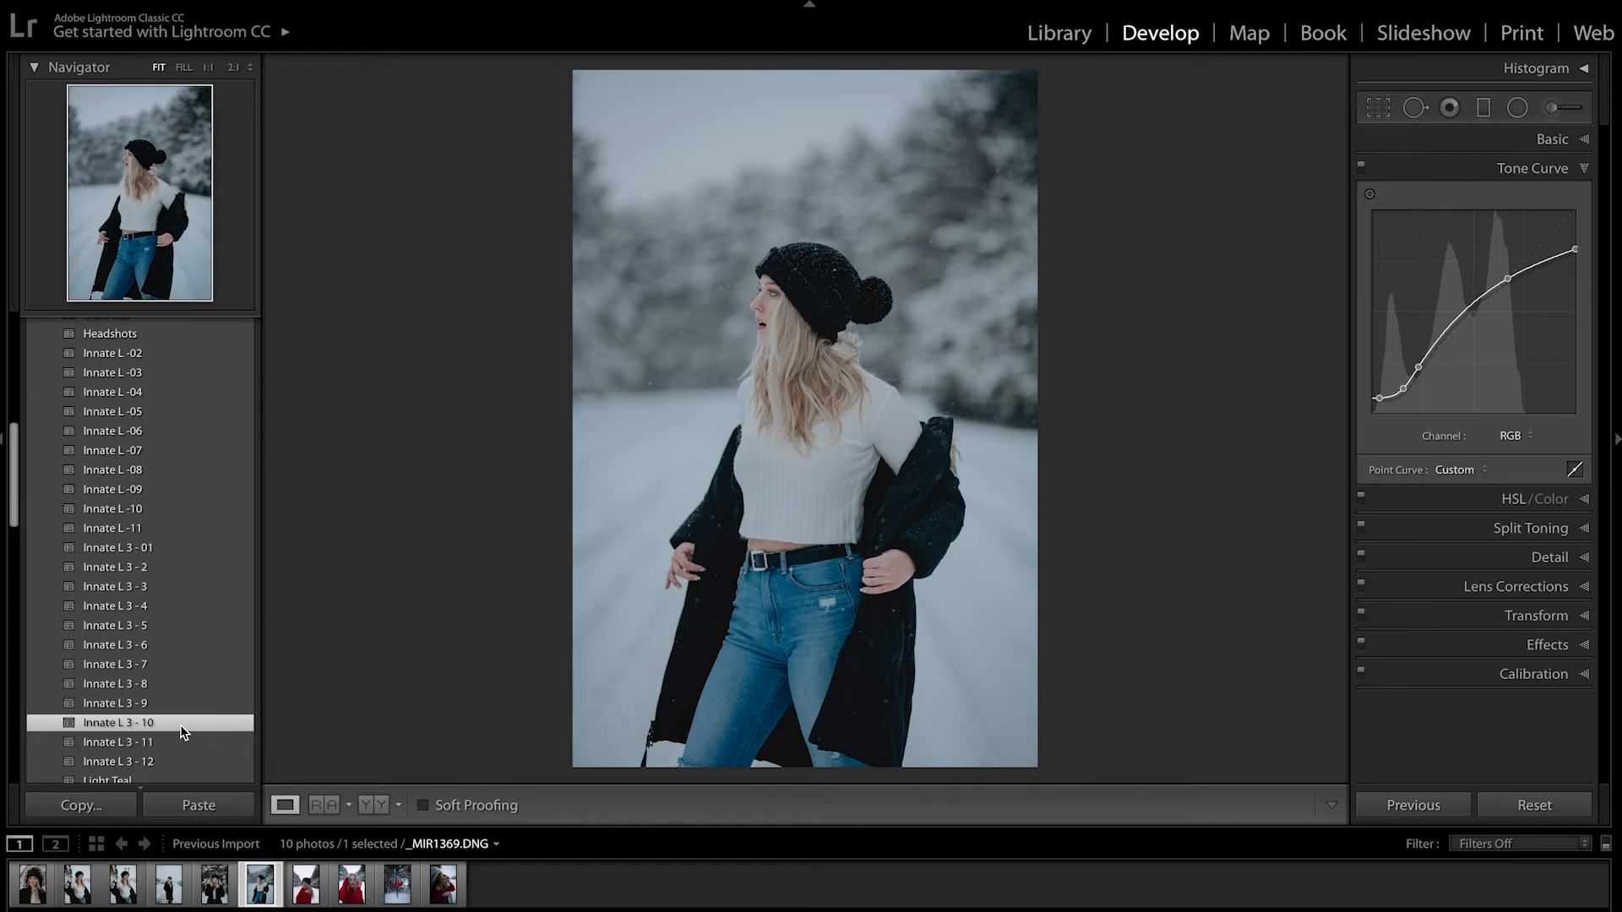
left_click(1552, 139)
left_click_drag(1460, 351, 1458, 379)
left_click_drag(1462, 415, 1467, 415)
left_click_drag(1480, 333, 1478, 333)
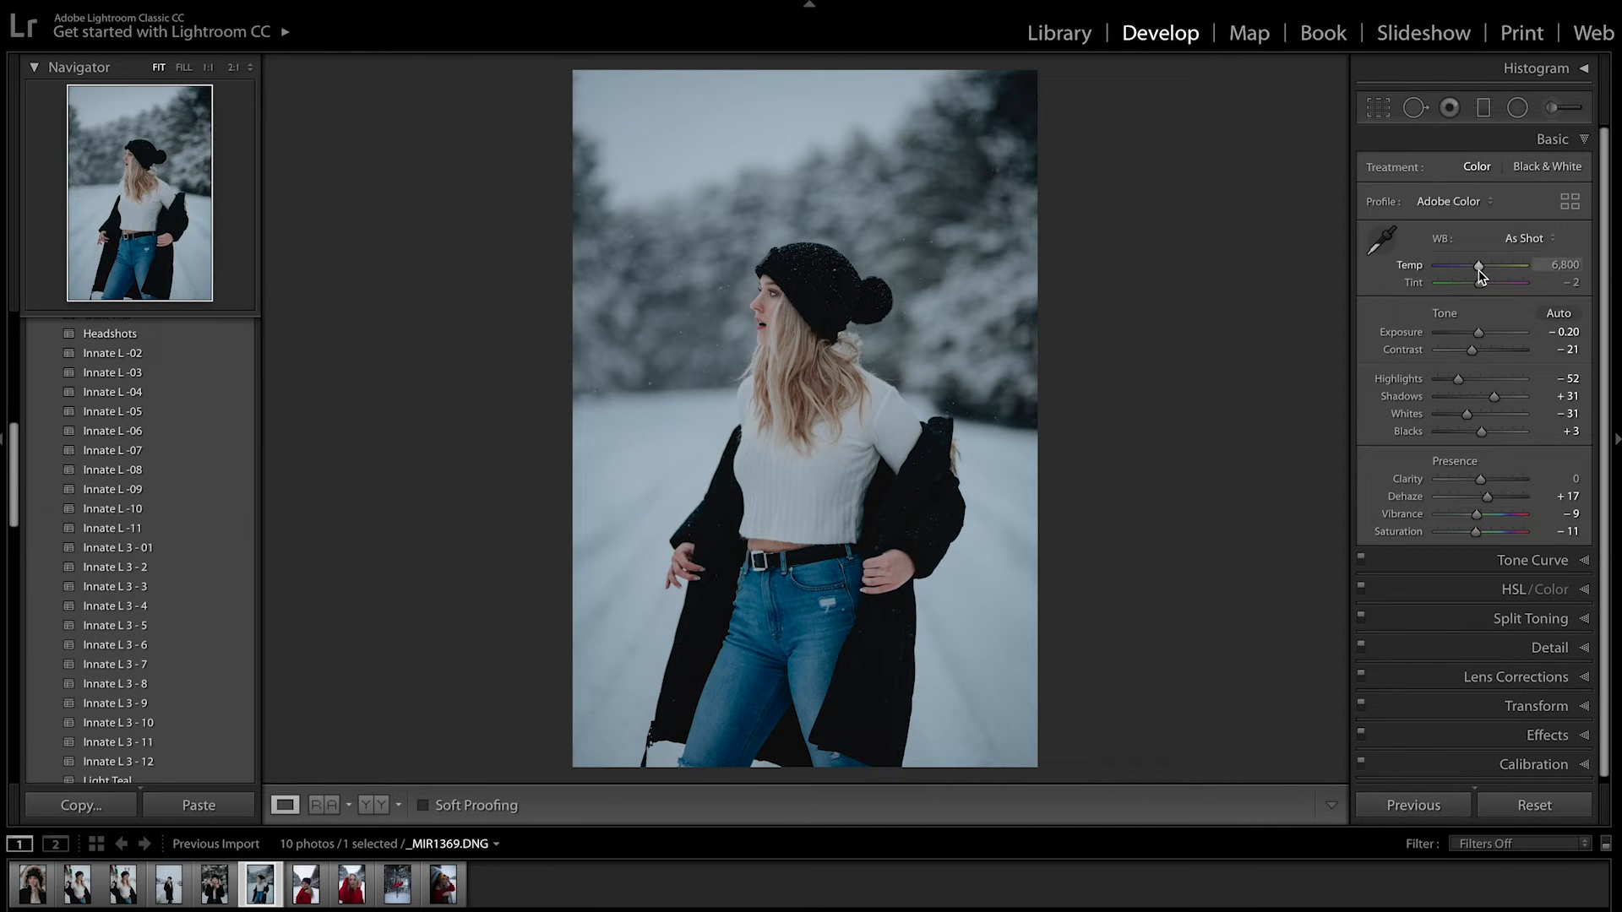
Set Temp 7,865, Tint +1, Highlights -36, Shadows +24 and Blacks -15 on the snowy-road portrait, and compare it with the original
left_click_drag(1478, 269, 1488, 268)
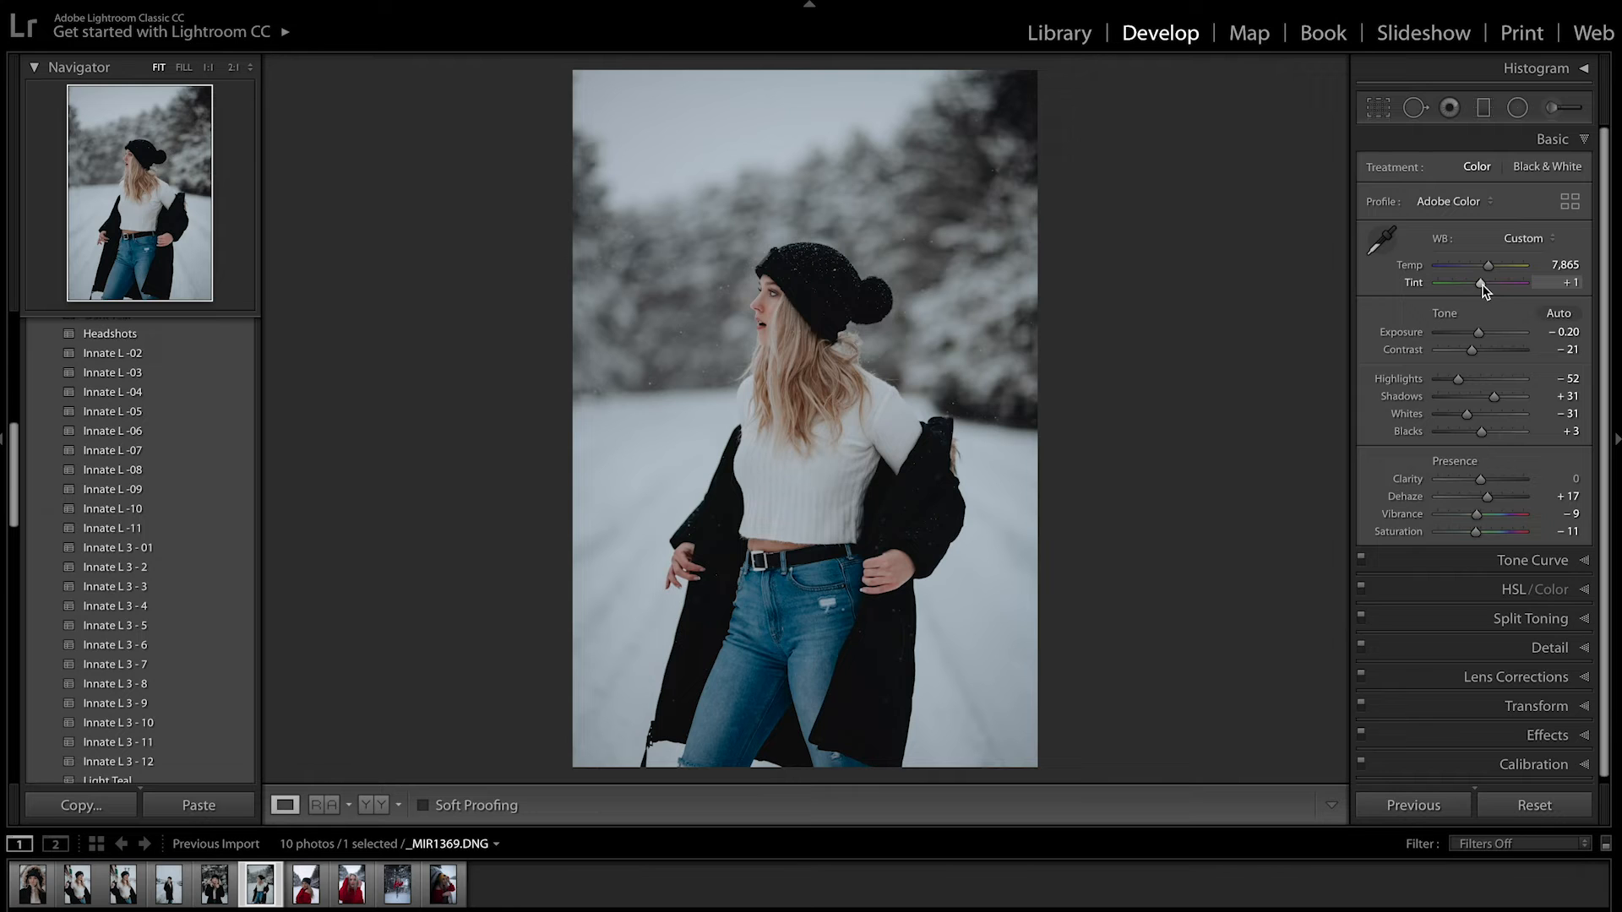
mouse_move(1491, 396)
left_mouse_down()
mouse_move(1473, 432)
mouse_move(1497, 402)
mouse_move(1467, 385)
left_mouse_up()
key("backslash")
key("backslash")
key("backslash")
key("backslash")
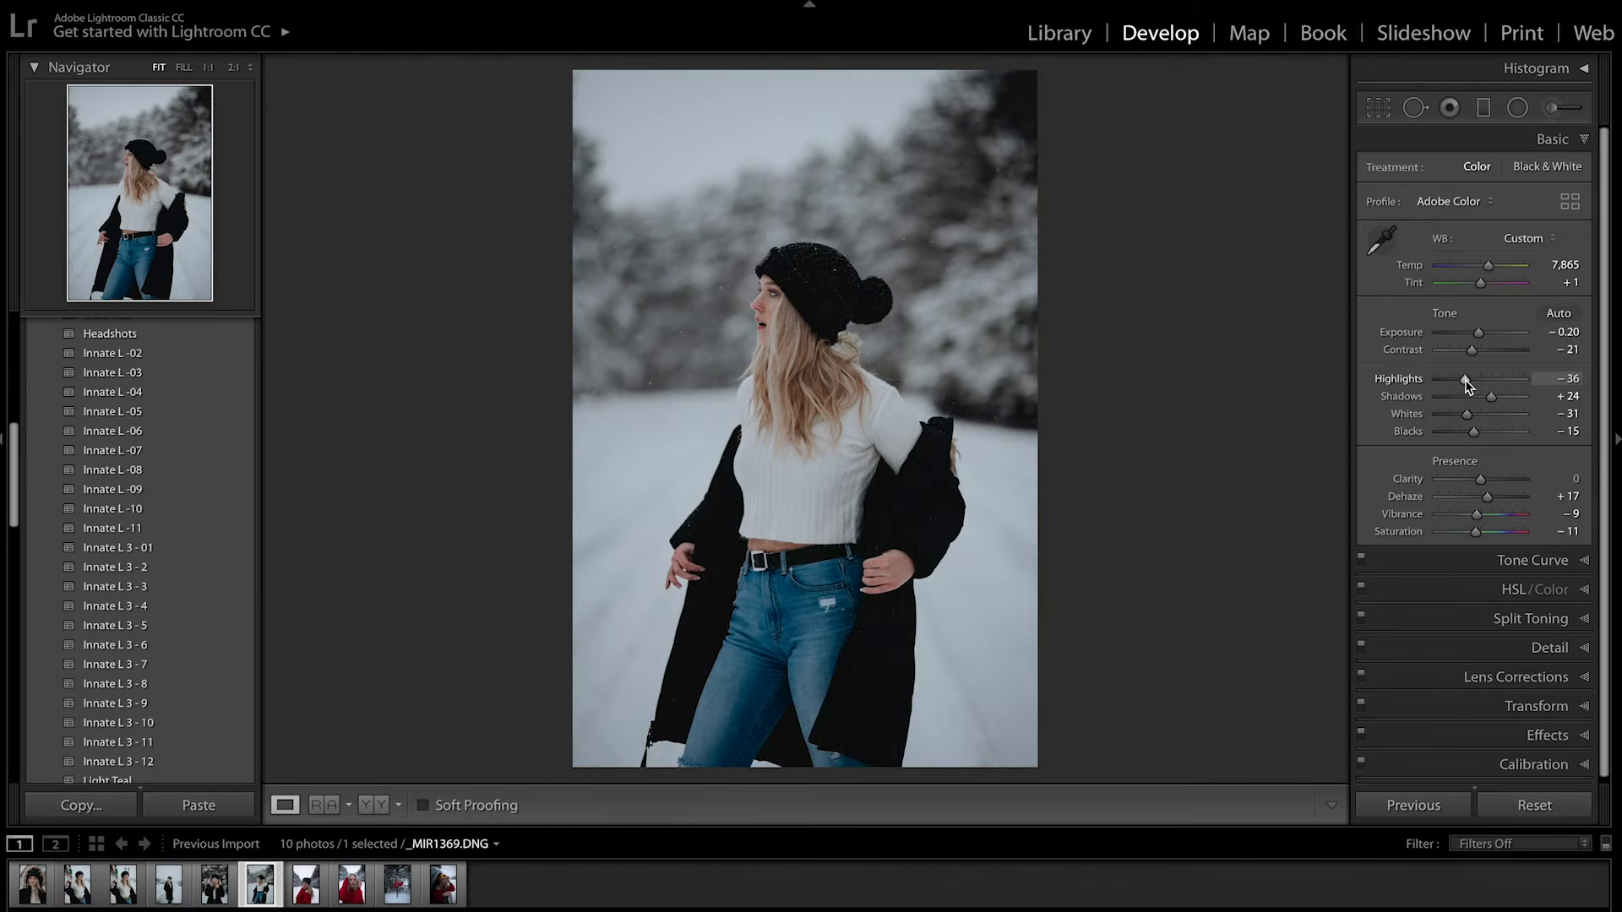
Set Clarity +12, Vibrance -4, Blacks -12 and Temp 8,303 on the snowy-road portrait, and compare before and after
left_click_drag(1482, 481, 1479, 515)
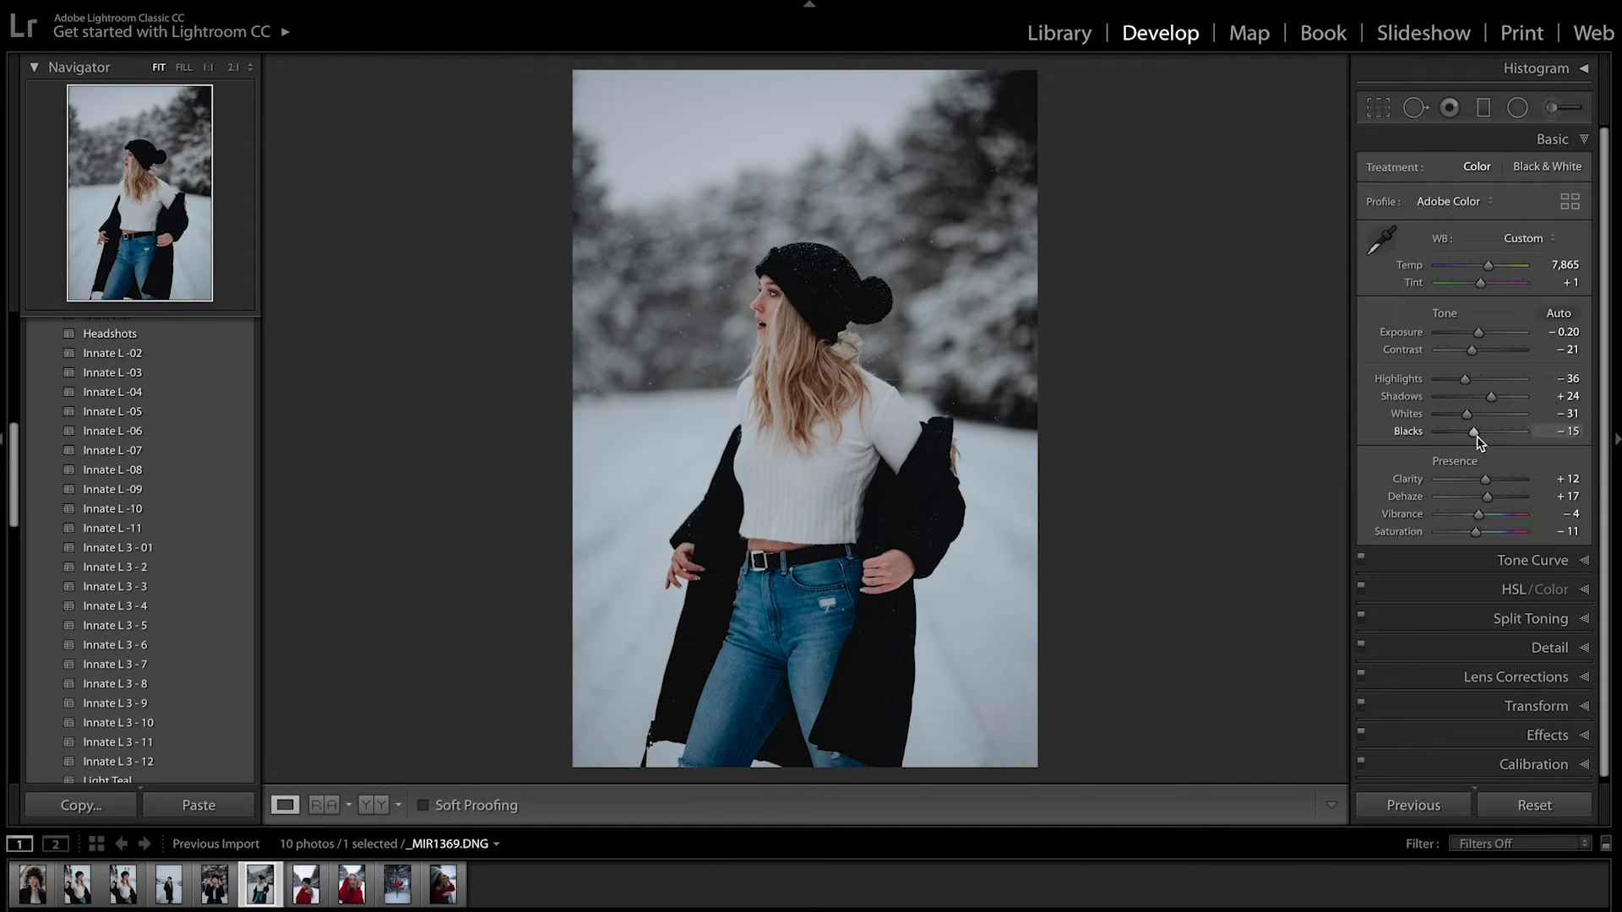
left_click_drag(1487, 266, 1487, 267)
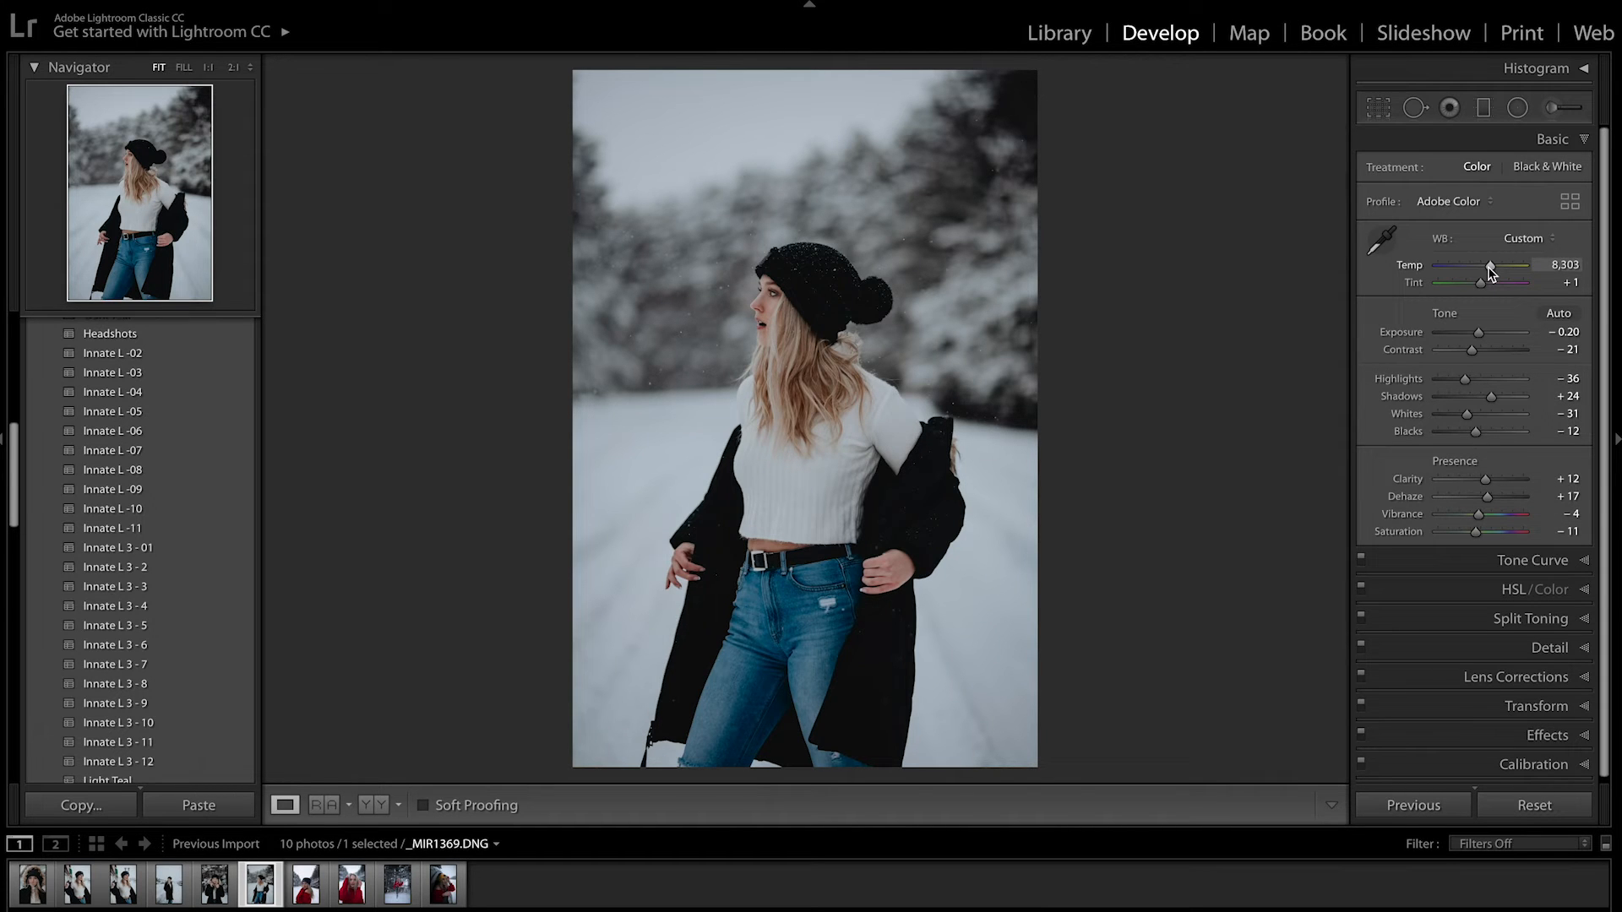
key("backslash")
key("backslash")
key("backslash")
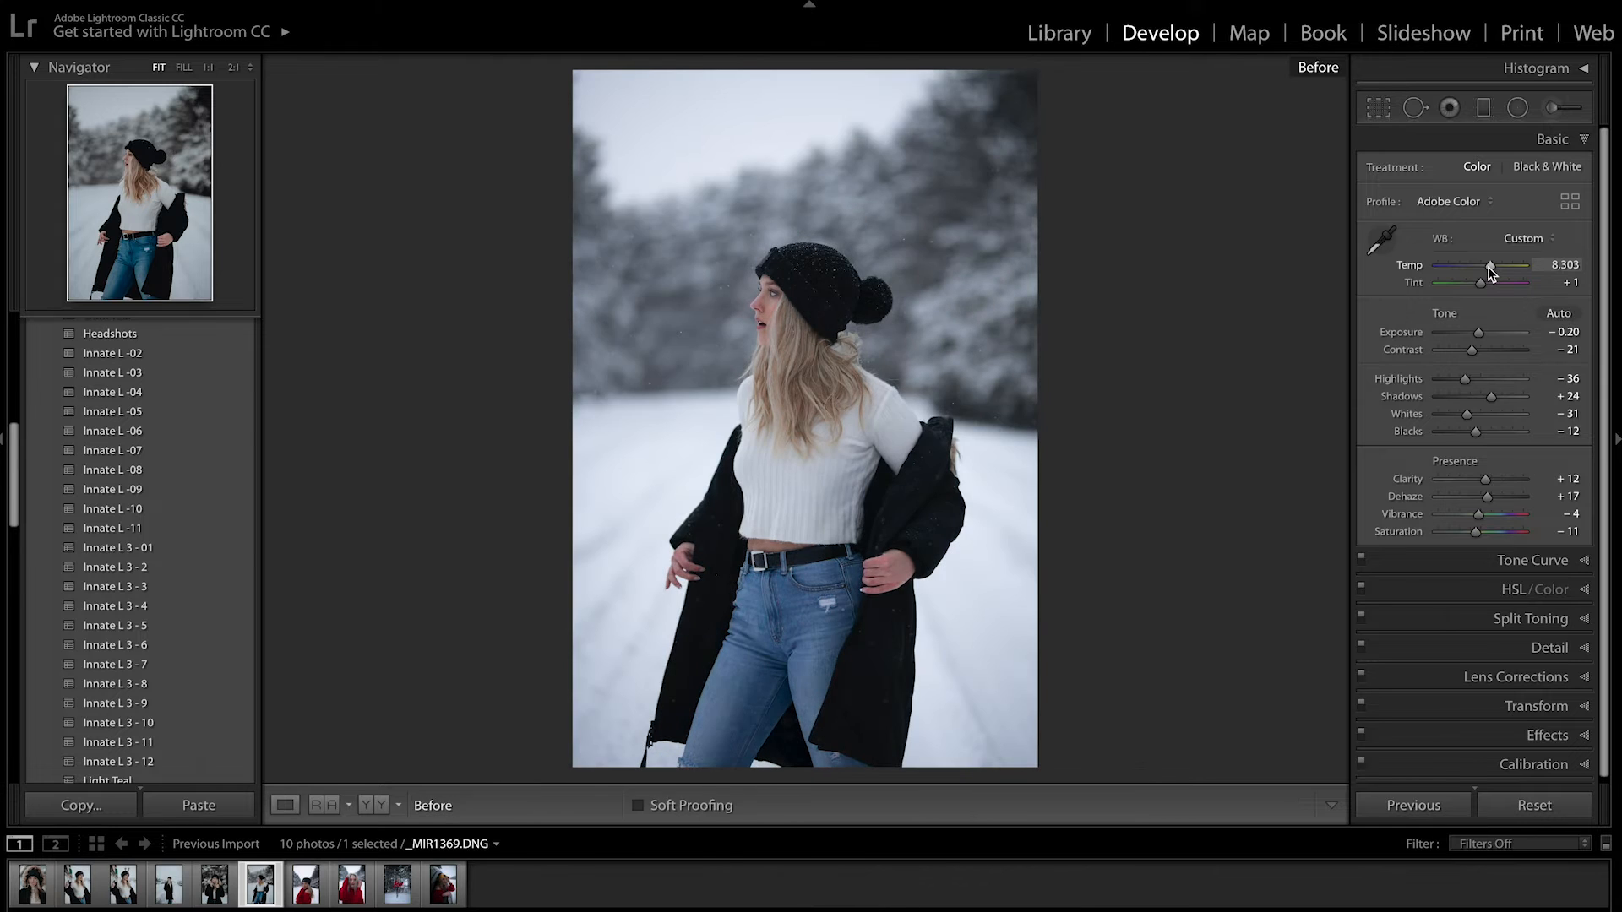
key("backslash")
key("backslash")
key("backslash")
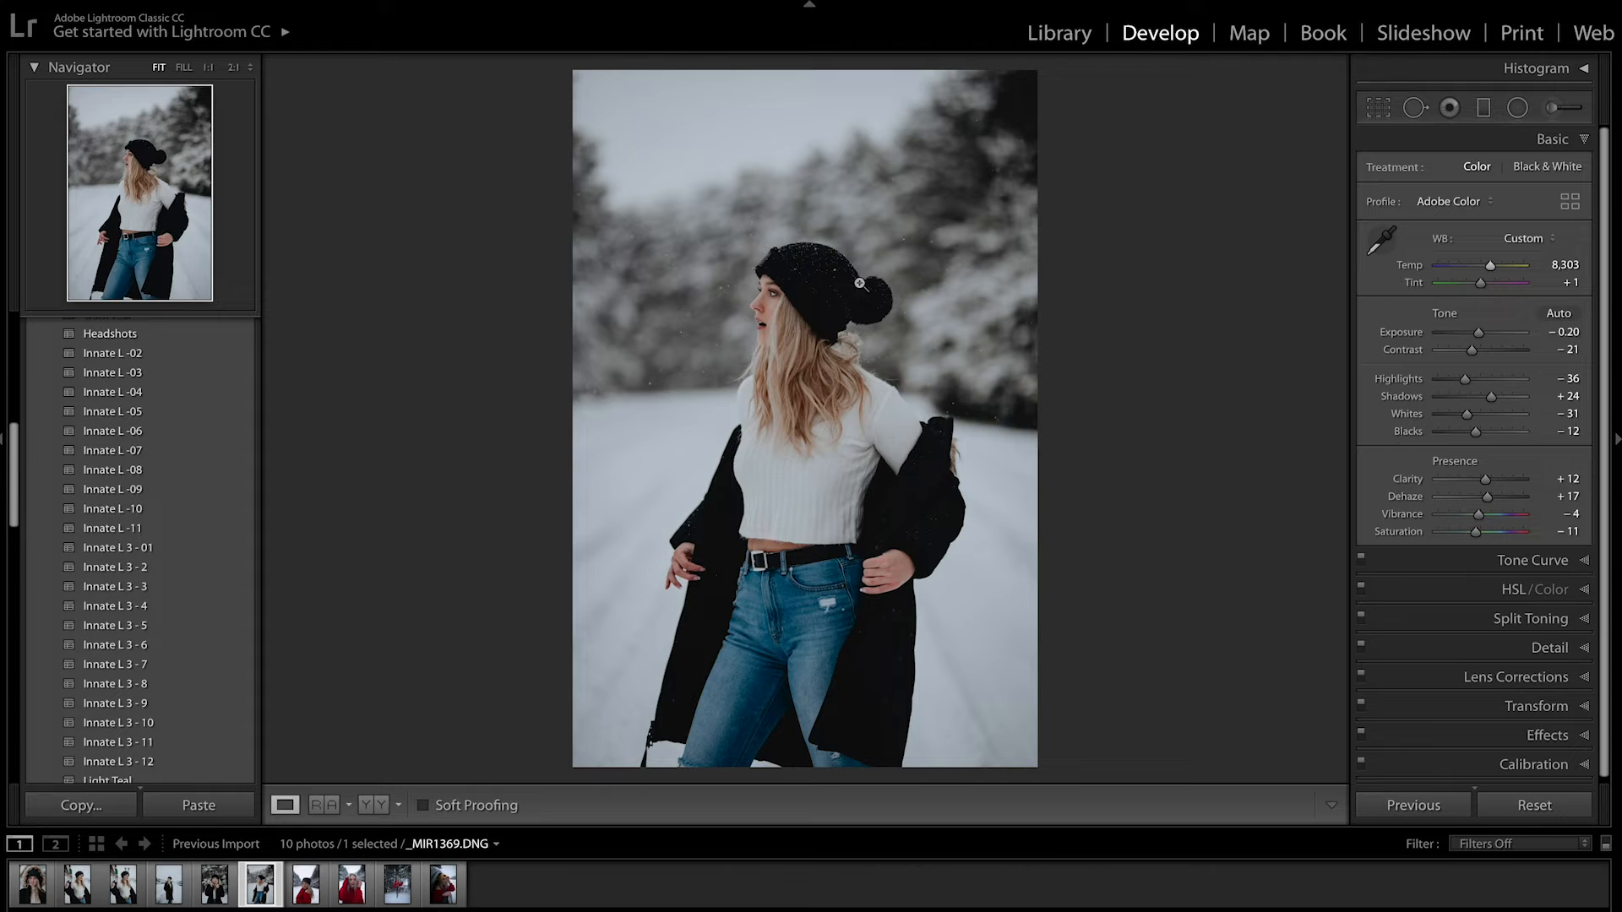
key("backslash")
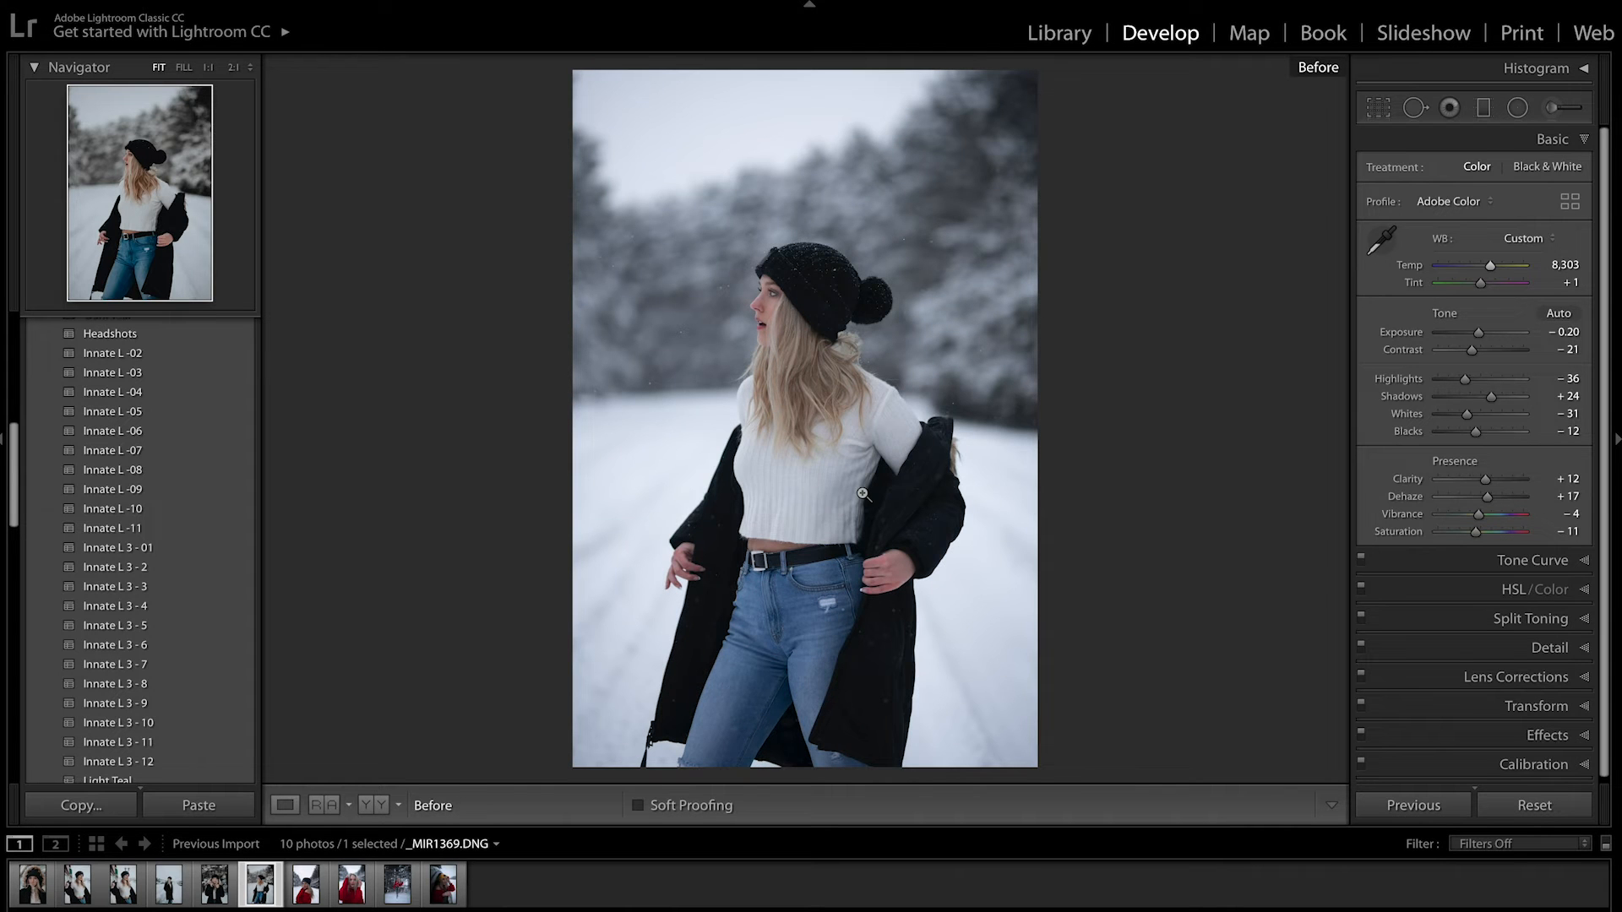
key("backslash")
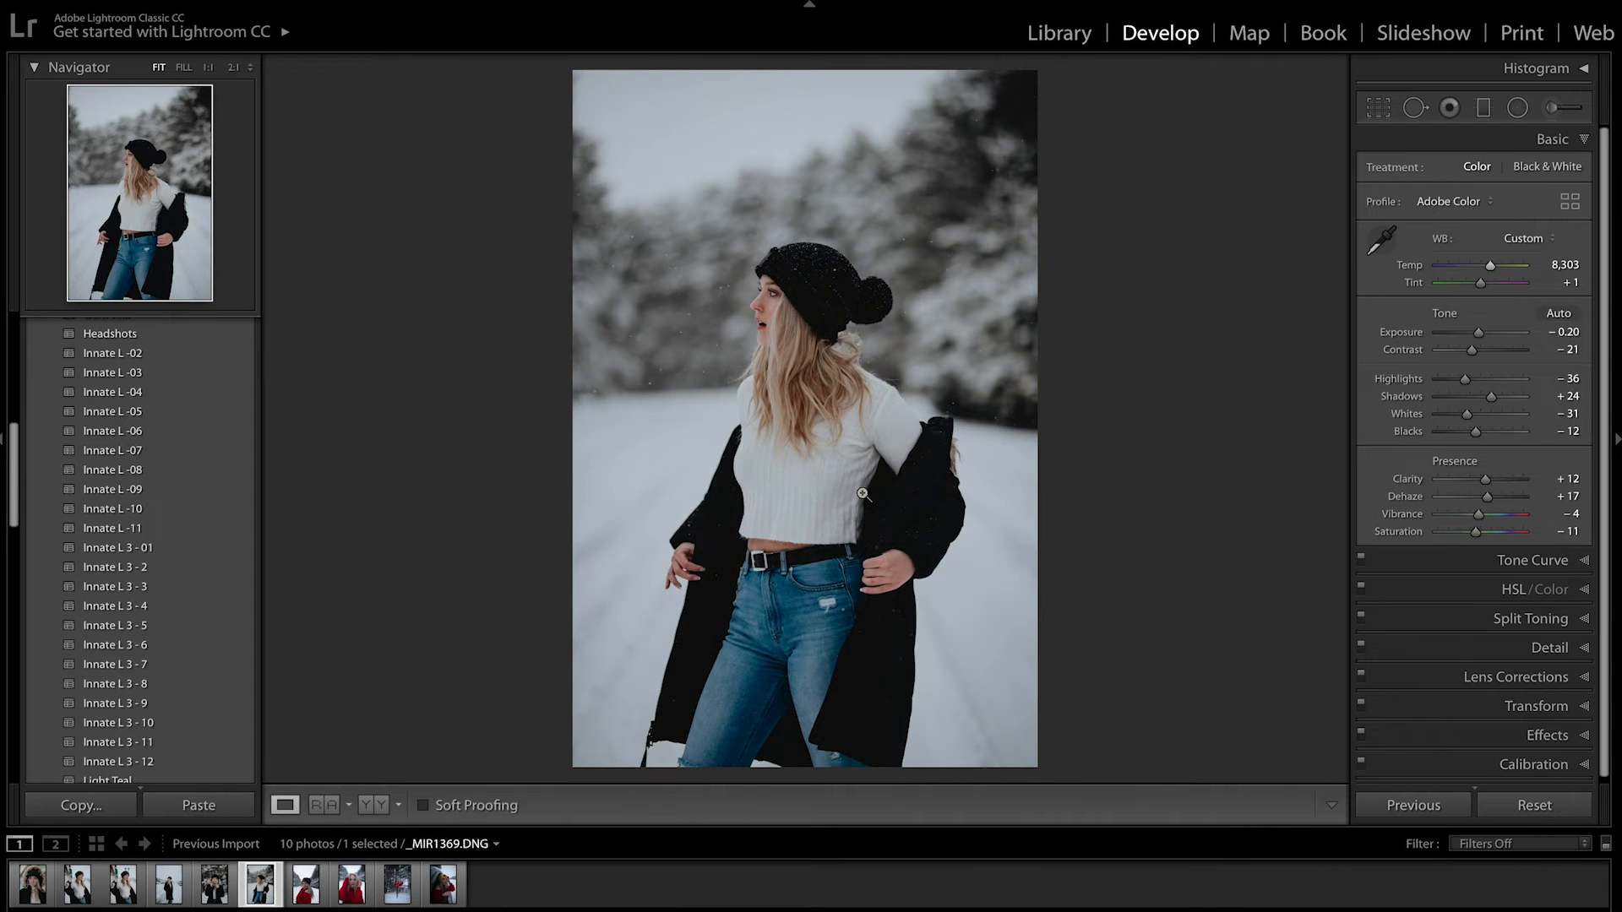
Raise the blues' luminance, lower their saturation and set their hue to -6, and nudge the tone curve's upper midtone point
left_click(1506, 591)
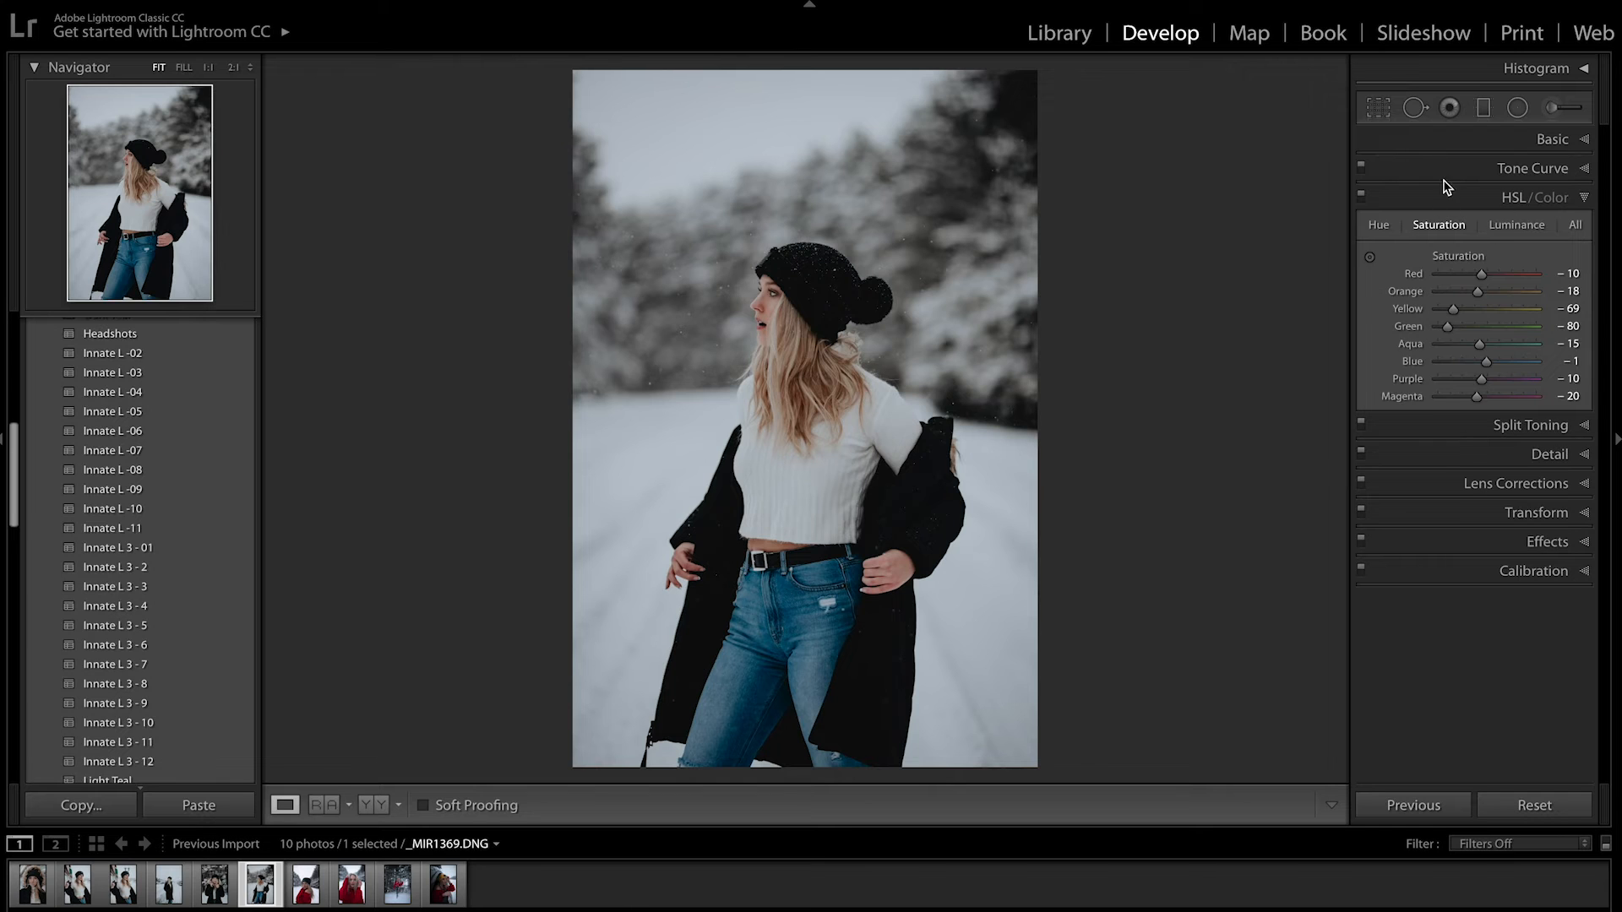
left_click(1517, 228)
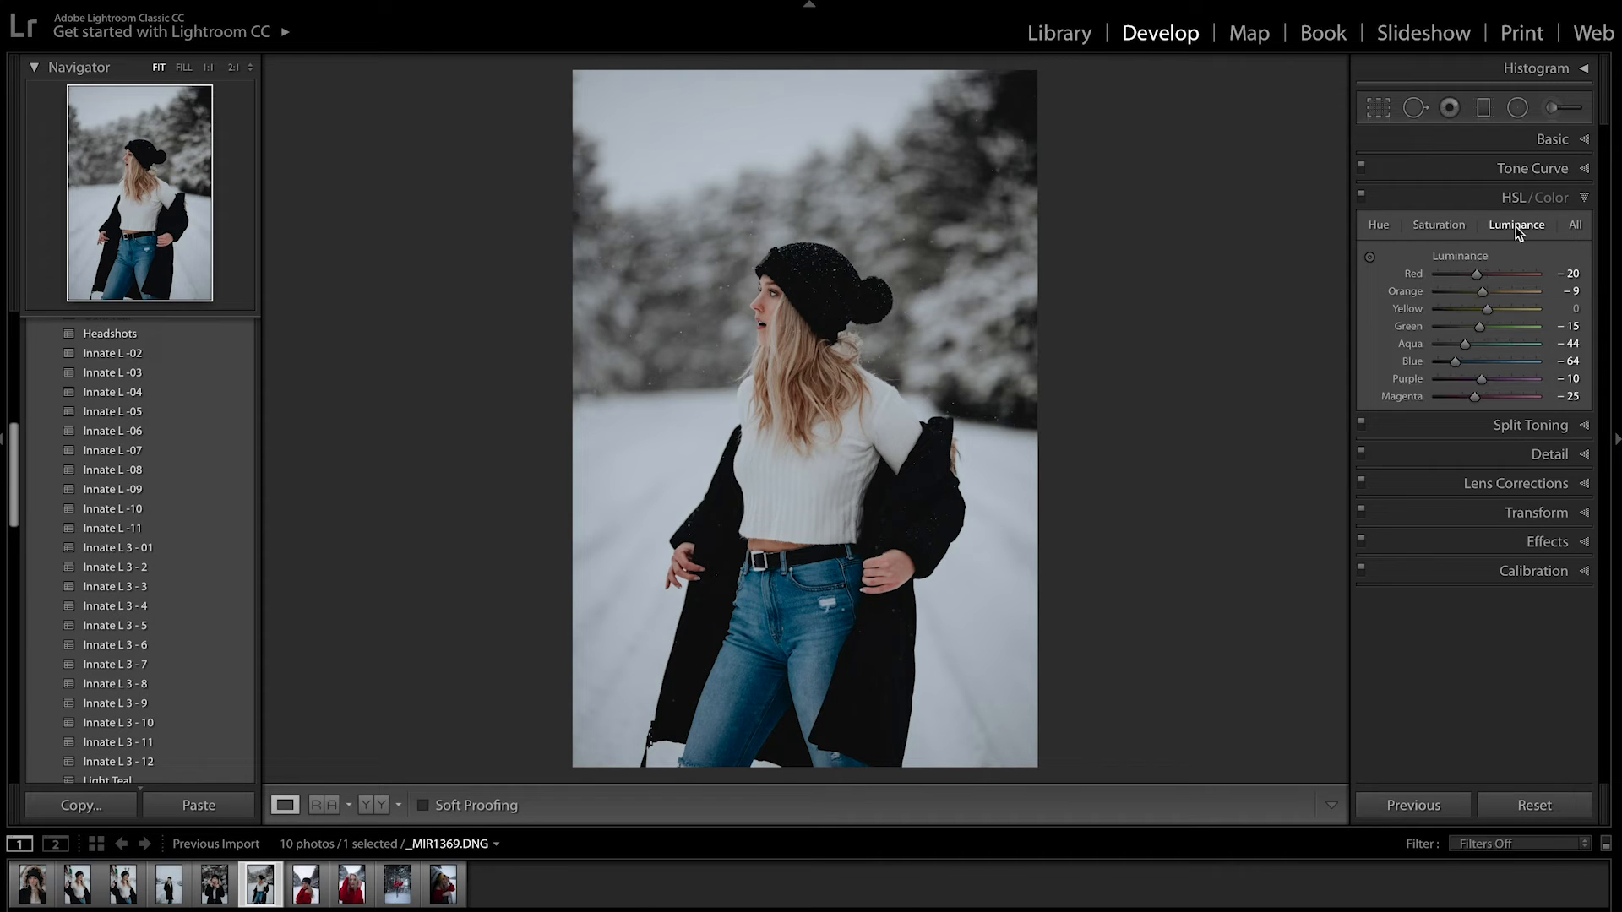
mouse_move(1454, 361)
left_mouse_down()
mouse_move(1440, 371)
mouse_move(1461, 369)
left_mouse_up()
left_click(1439, 225)
left_click(1462, 364)
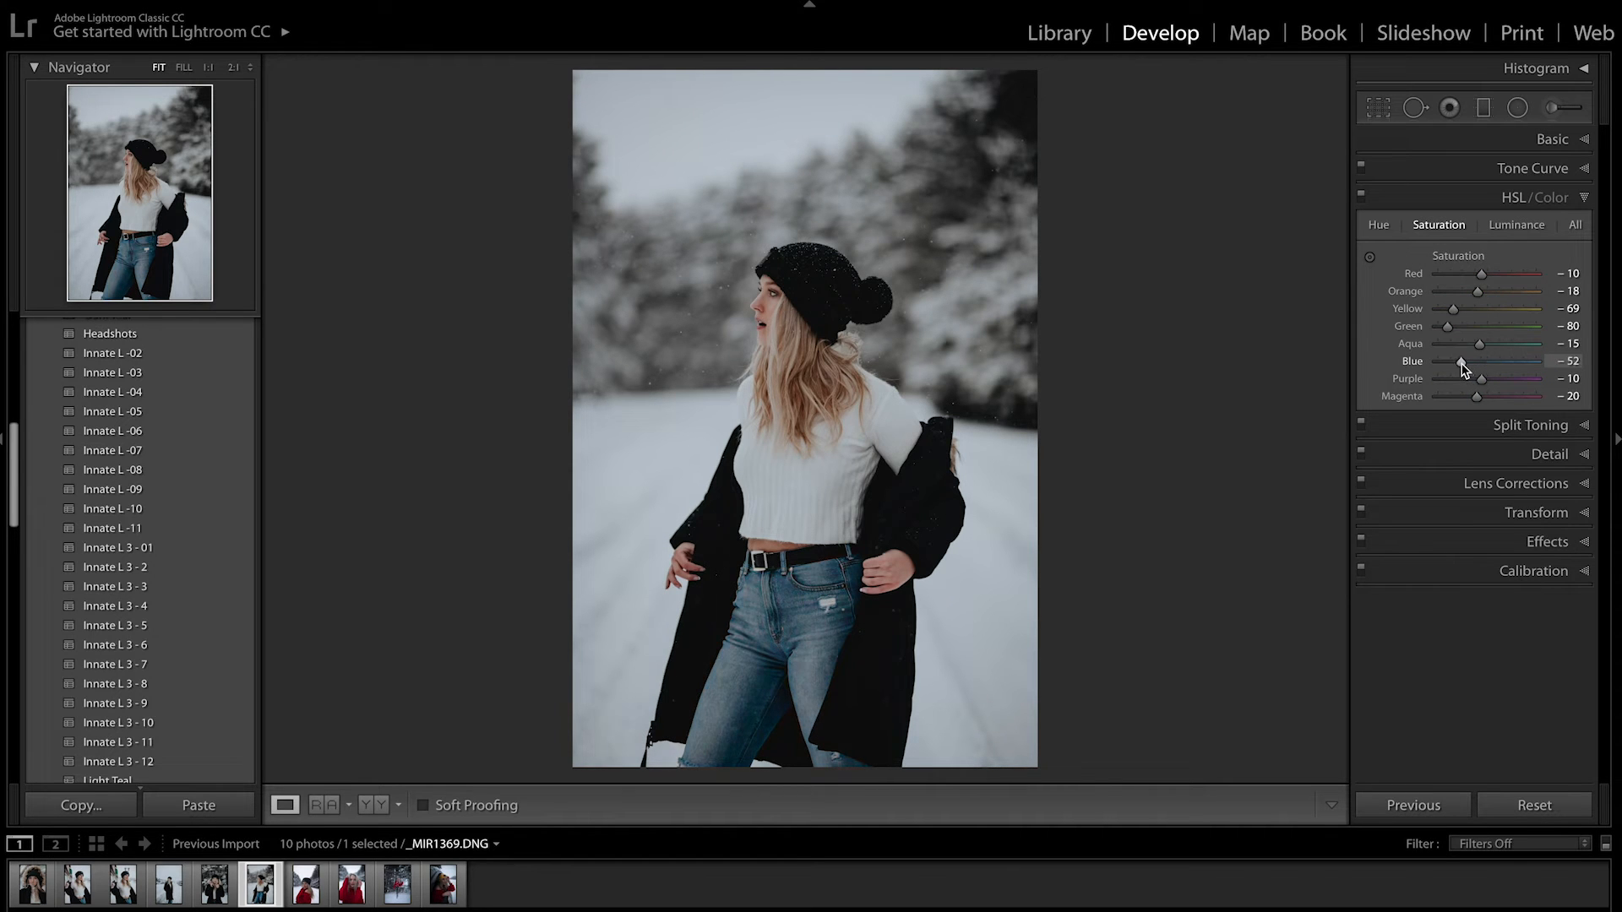
left_click_drag(1462, 364, 1438, 362)
left_click(1378, 226)
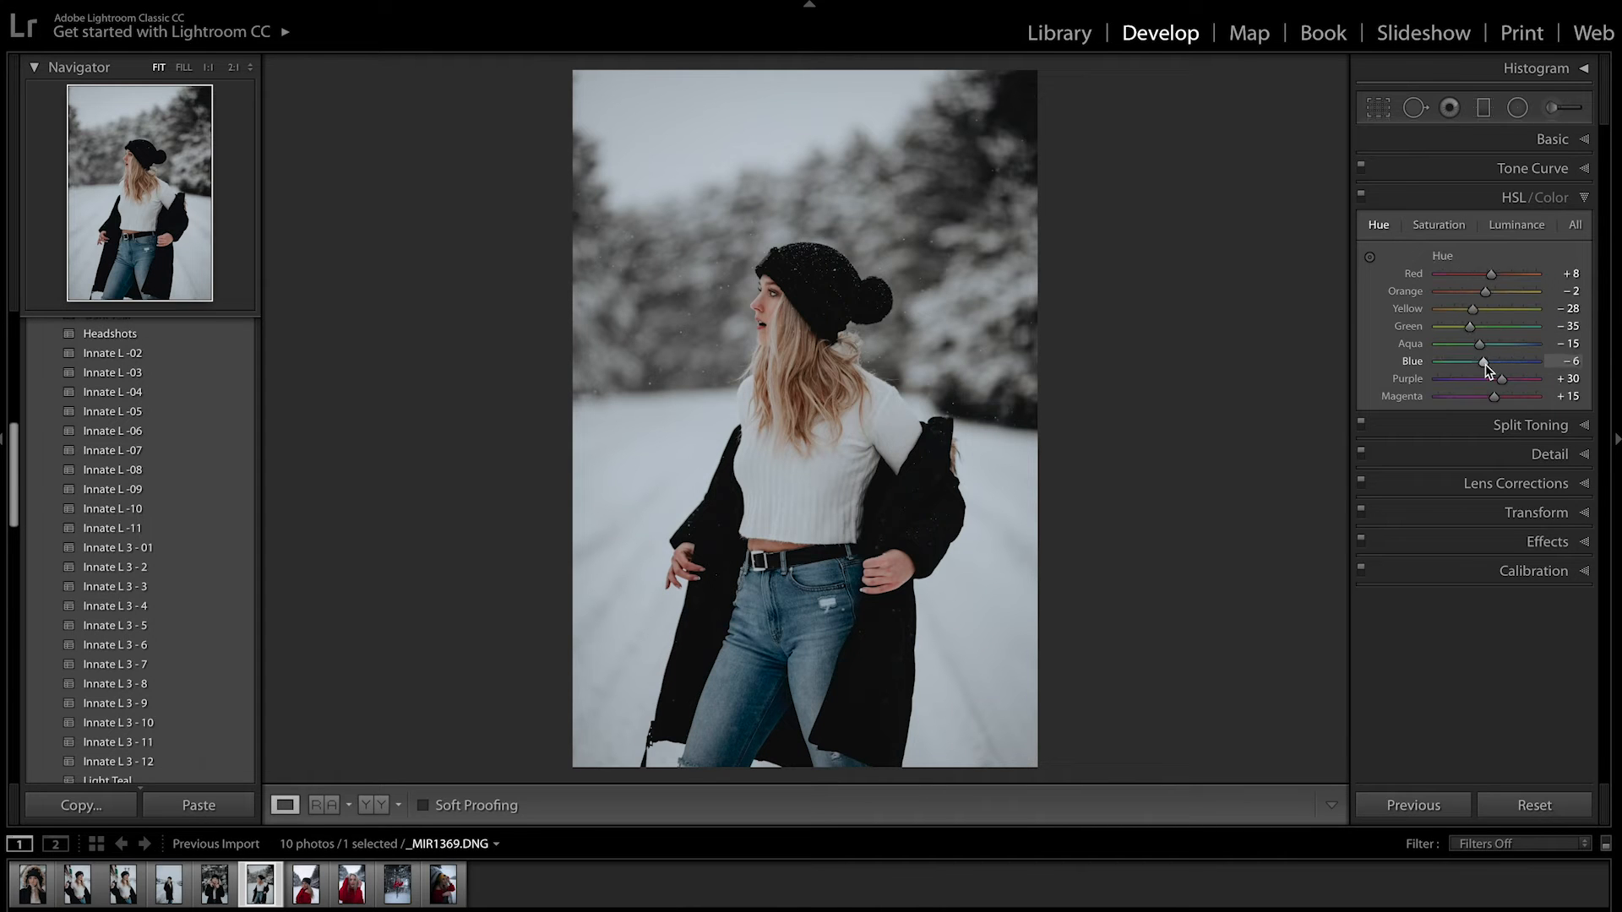
left_click(1530, 168)
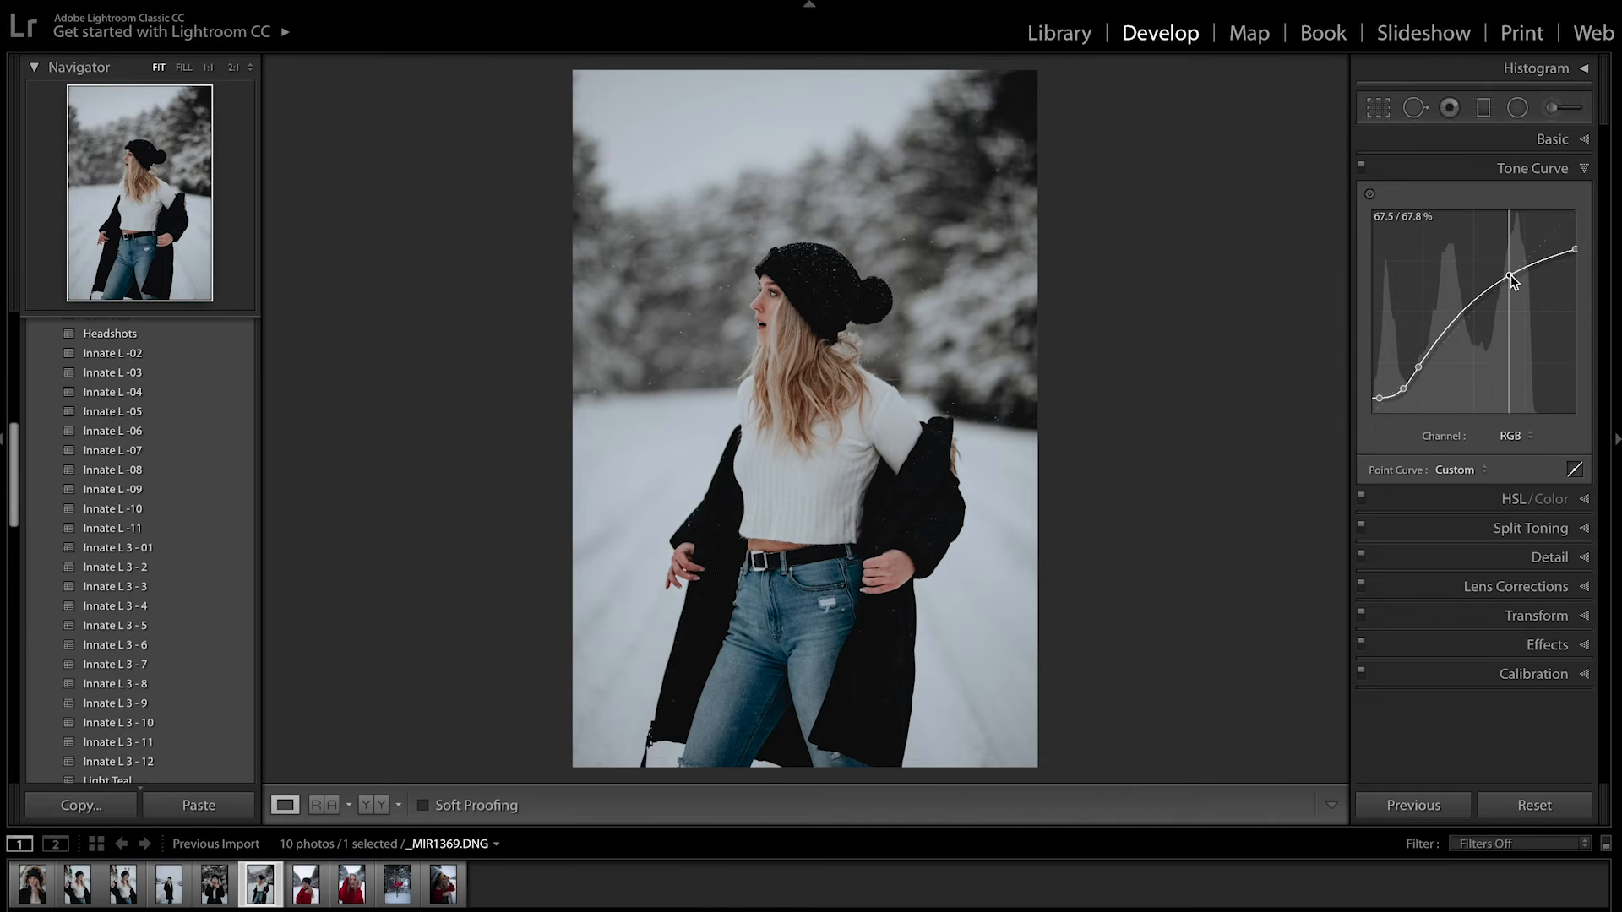
left_click(1536, 149)
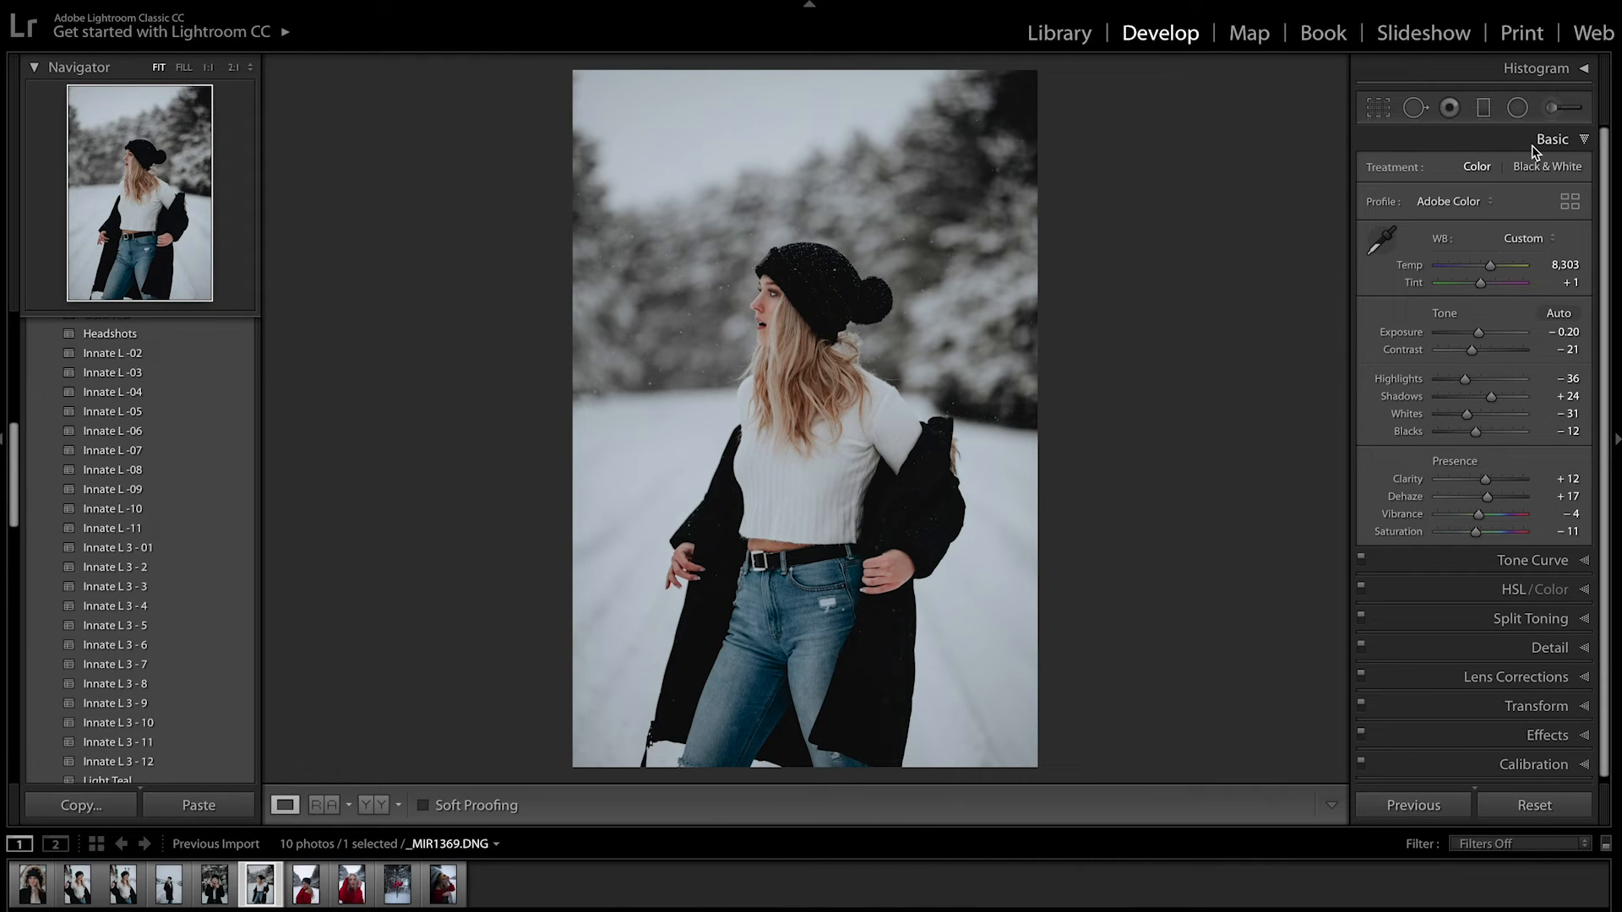
Crop the beanie and red-sweater portrait, _MIR1576.DNG, tighter around the woman and apply the Innate L3 - 11 preset
key("Right")
key("r")
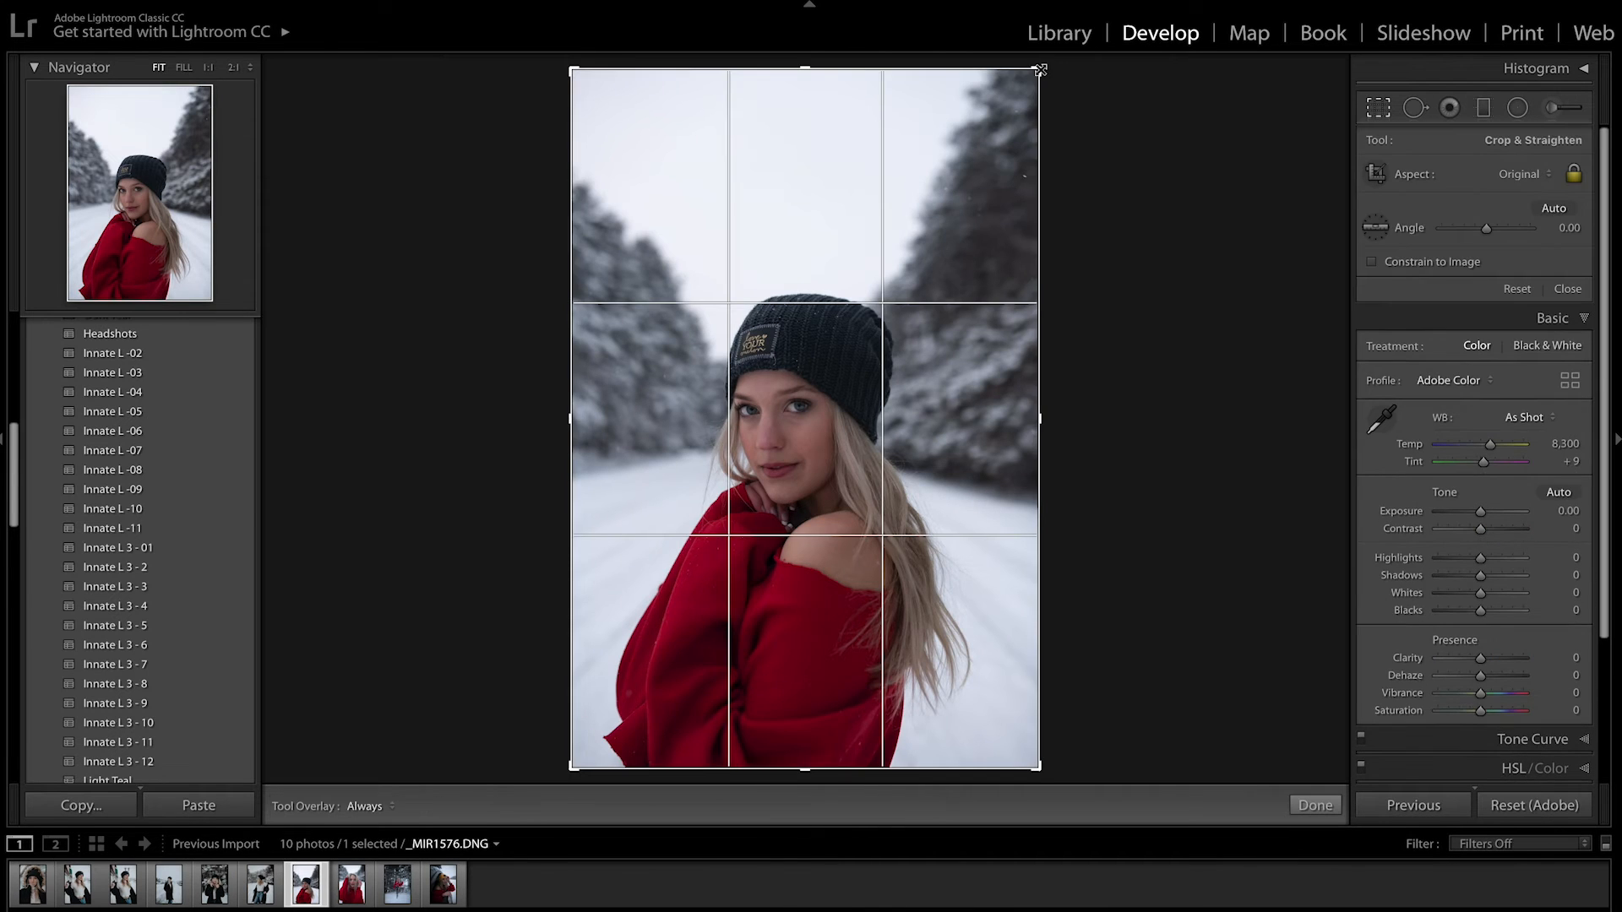
left_click_drag(1039, 70, 970, 68)
left_click_drag(579, 65, 622, 145)
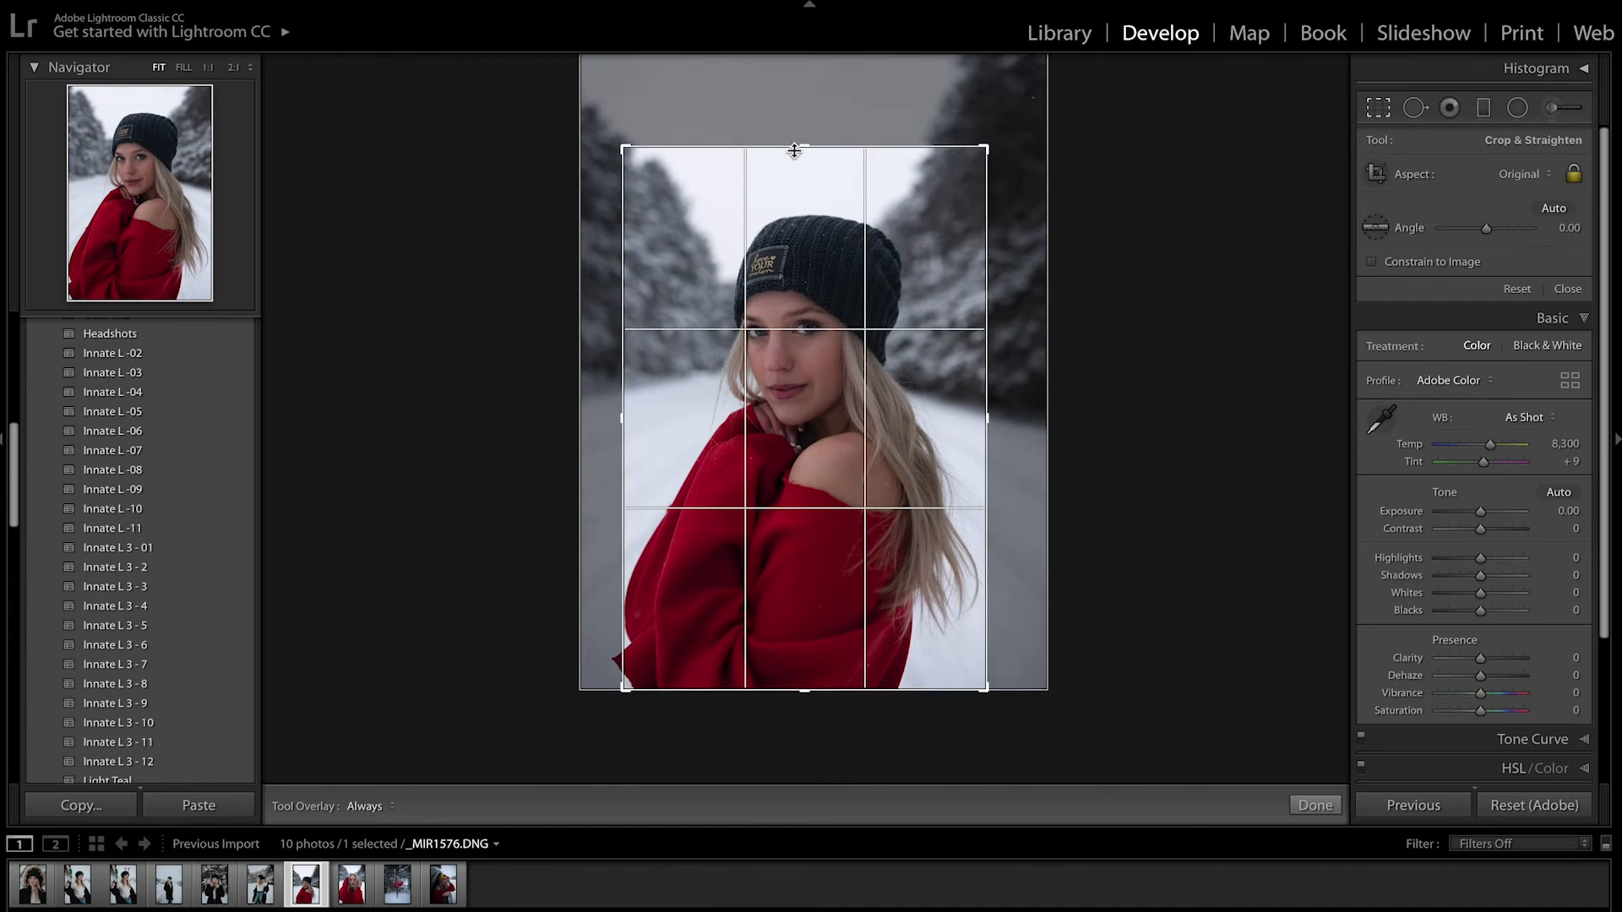
key("Return")
left_click(178, 734)
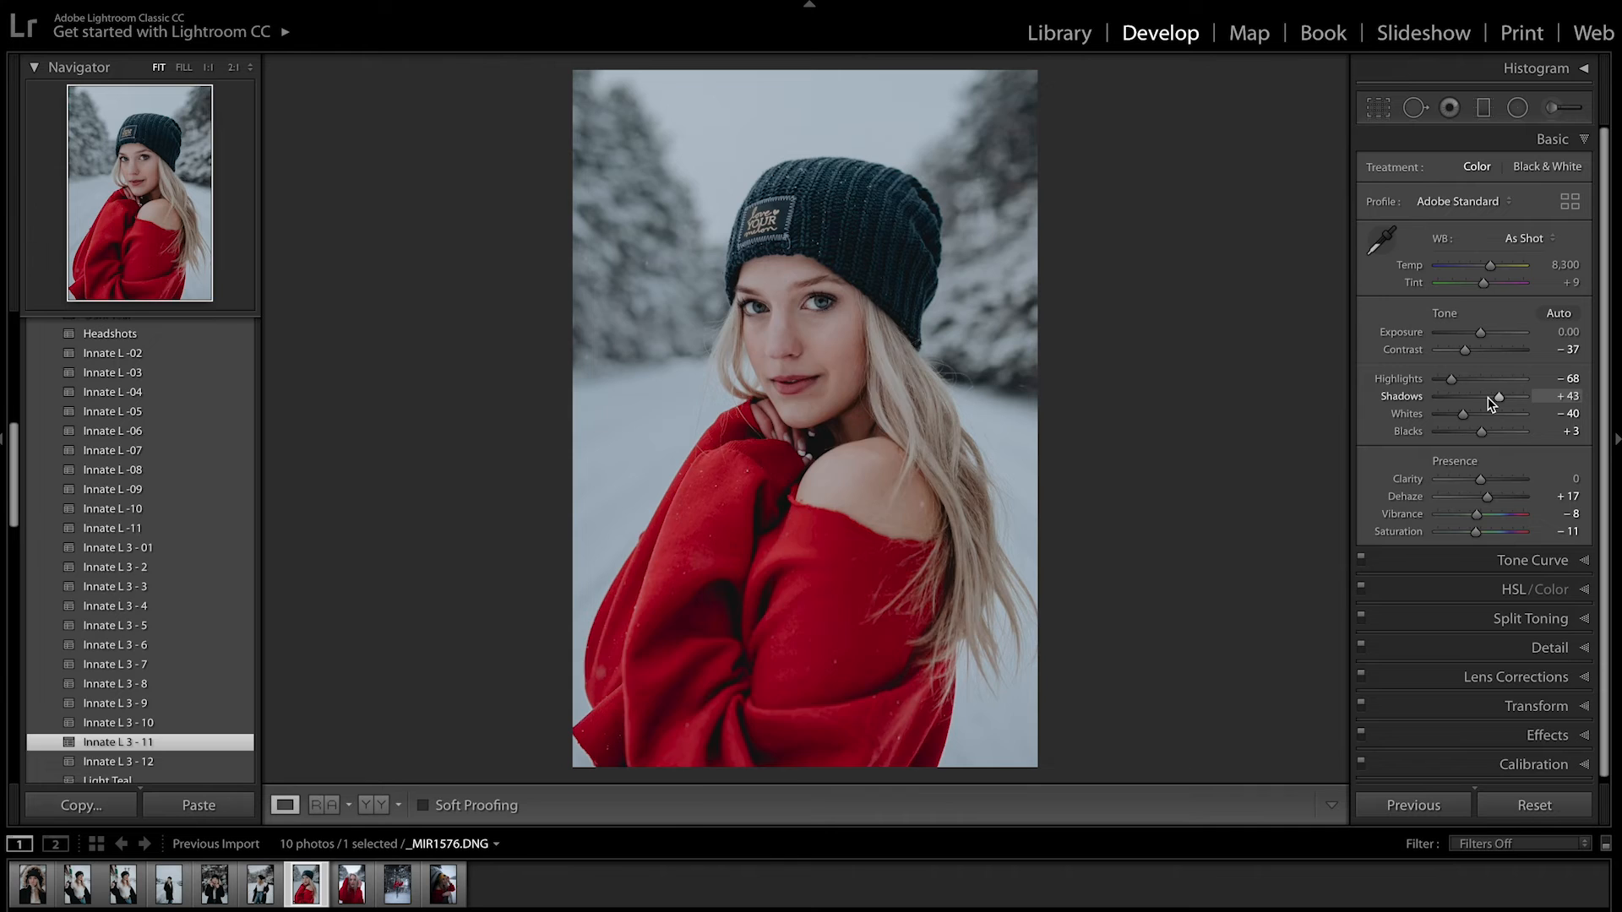
Lower the tone curve's white point and set Temp 9,562, Exposure +0.05, Contrast -30, Highlights -66, Shadows +16, Whites -32, Dehaze +9 and Vibrance -2
left_click_drag(1498, 396, 1488, 397)
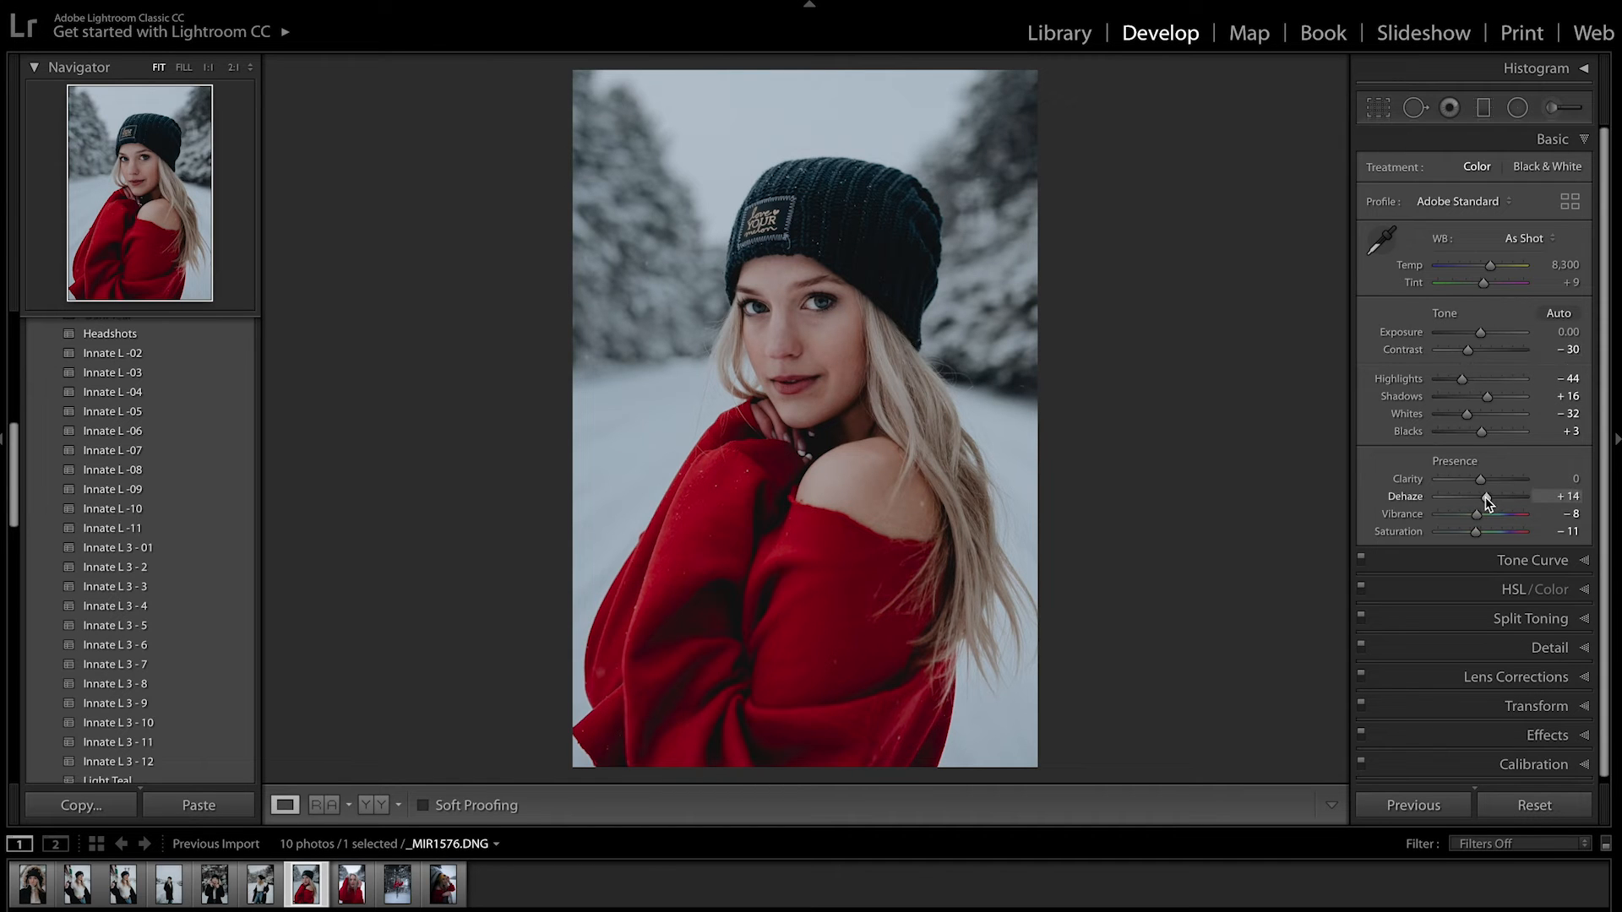
left_click(1532, 560)
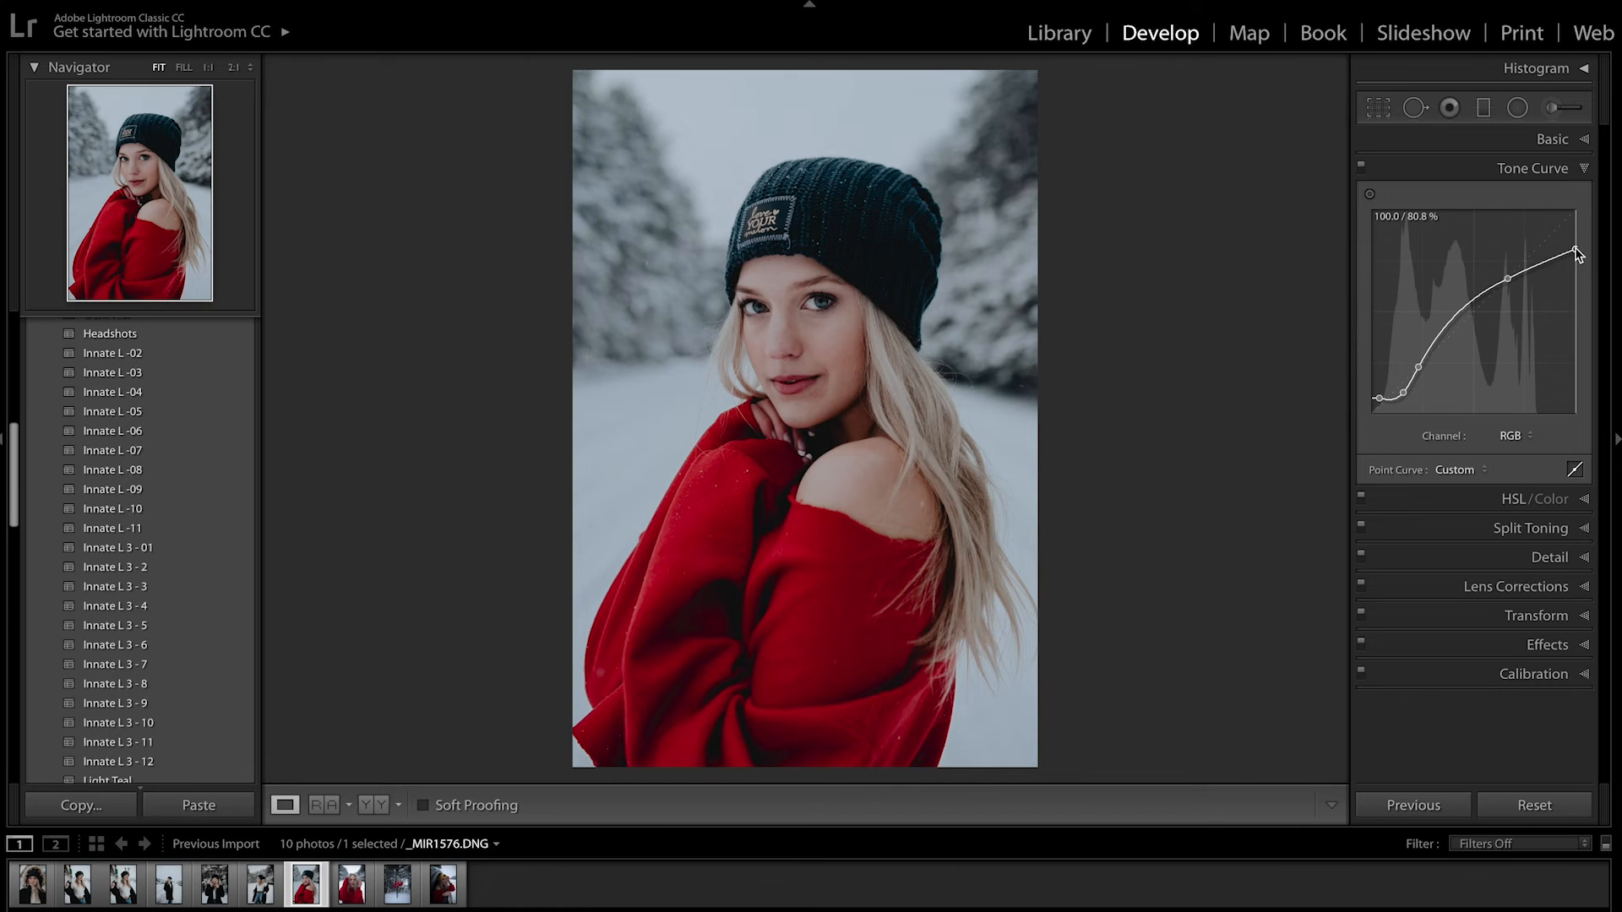
left_click(1565, 10)
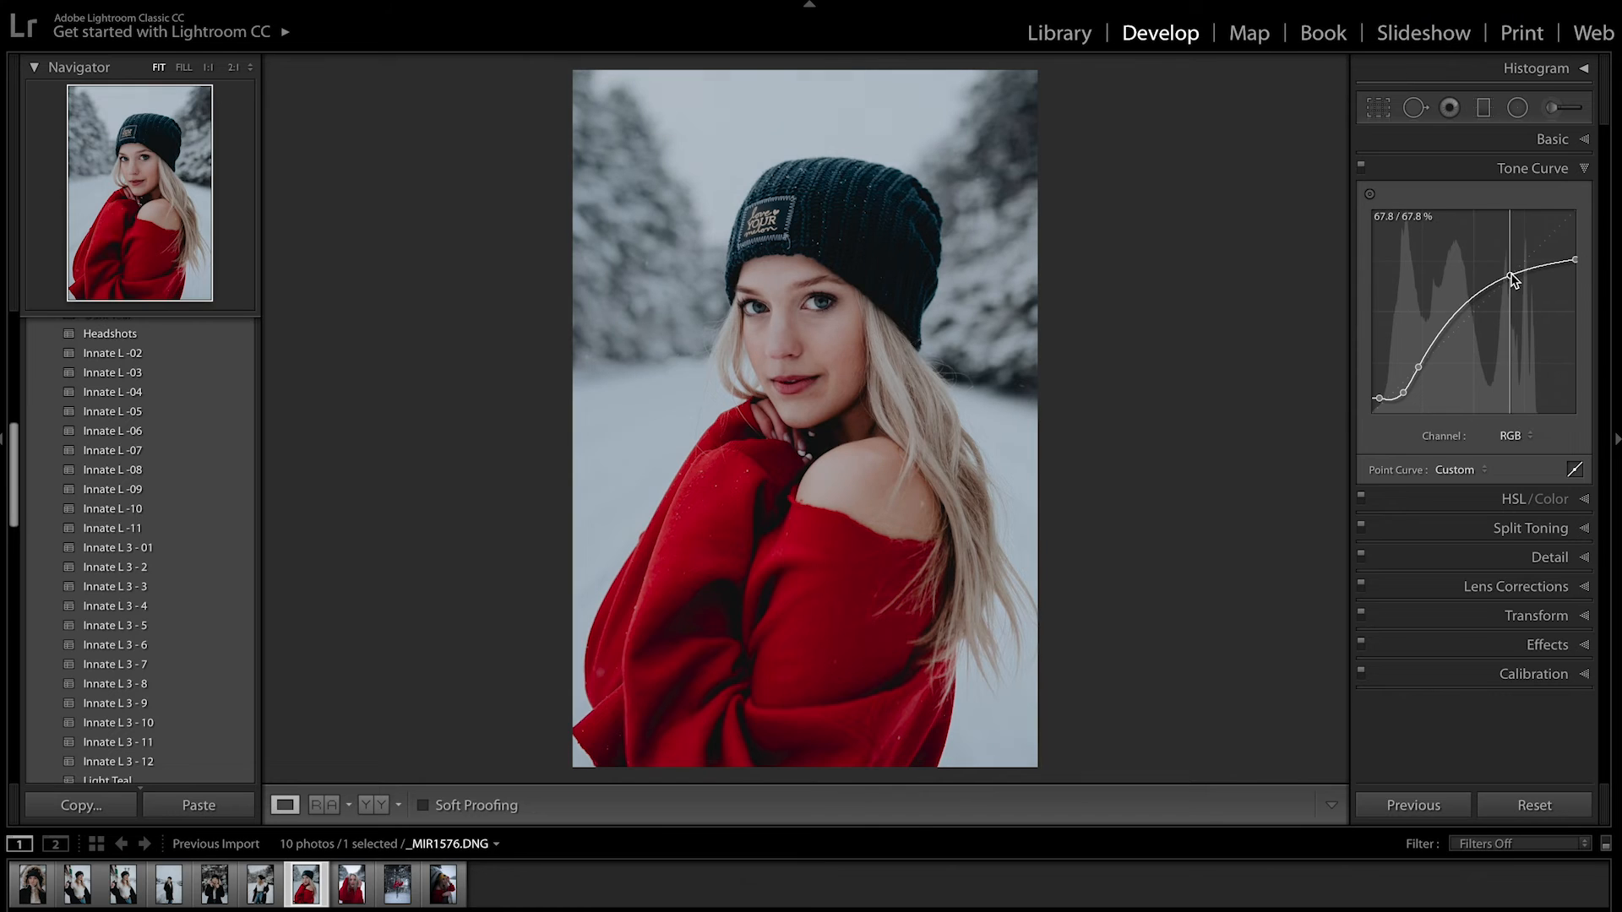
left_click(1552, 140)
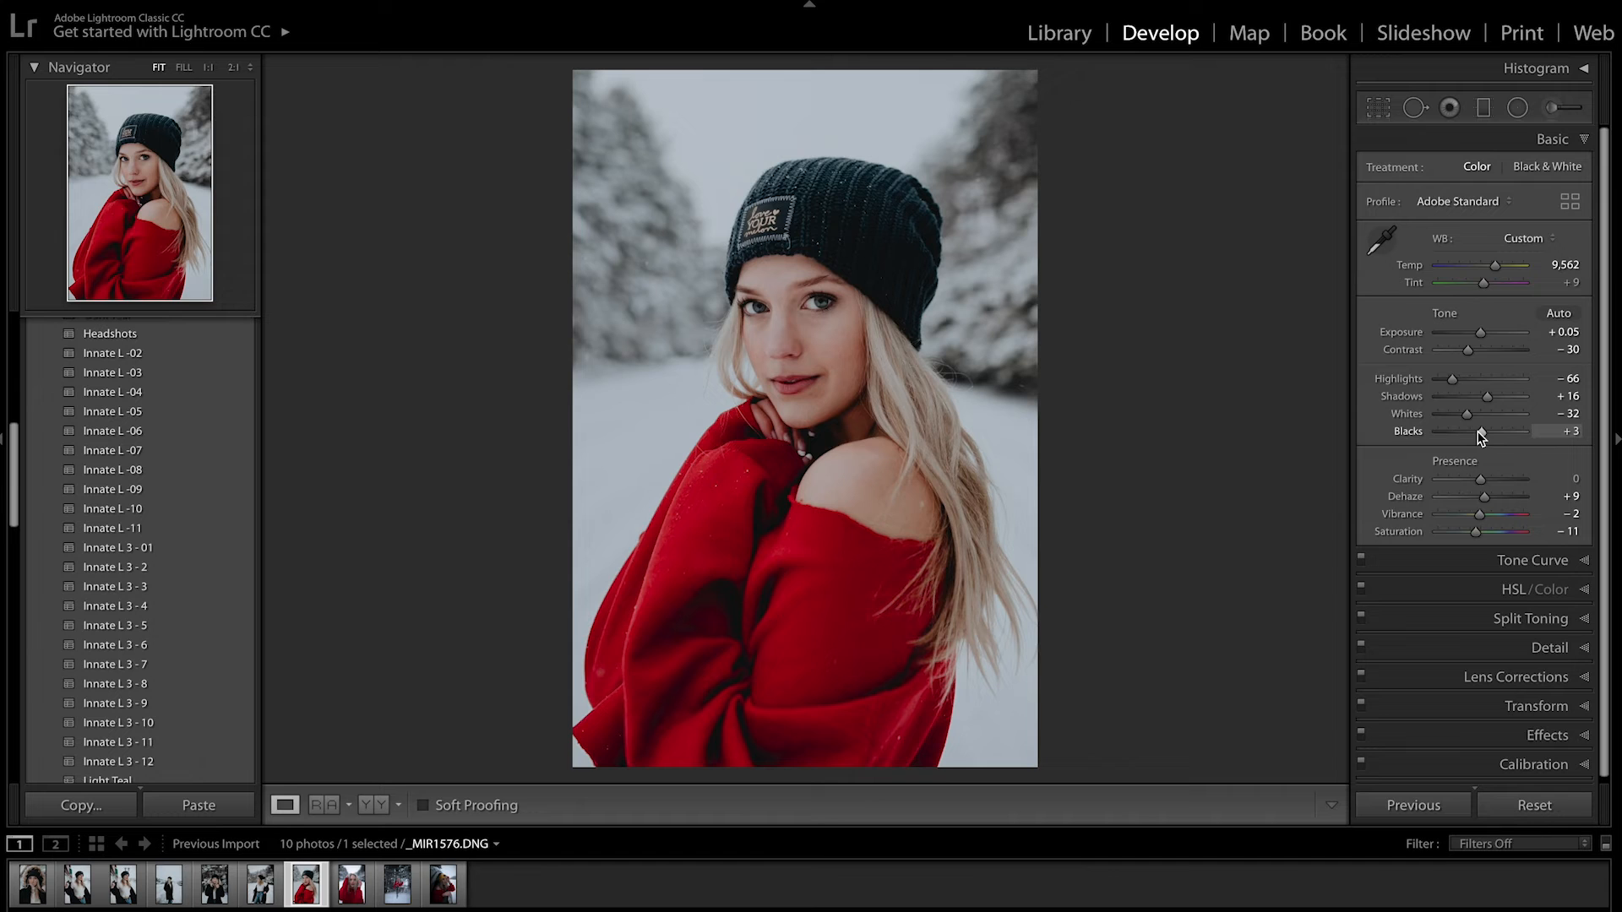
Paint a new brush adjustment over the irises of the woman in the beanie, using a brush sized to the iris
left_click(790, 310)
key("k")
key("ctrl+z")
scroll(1011, 285, "up", 5)
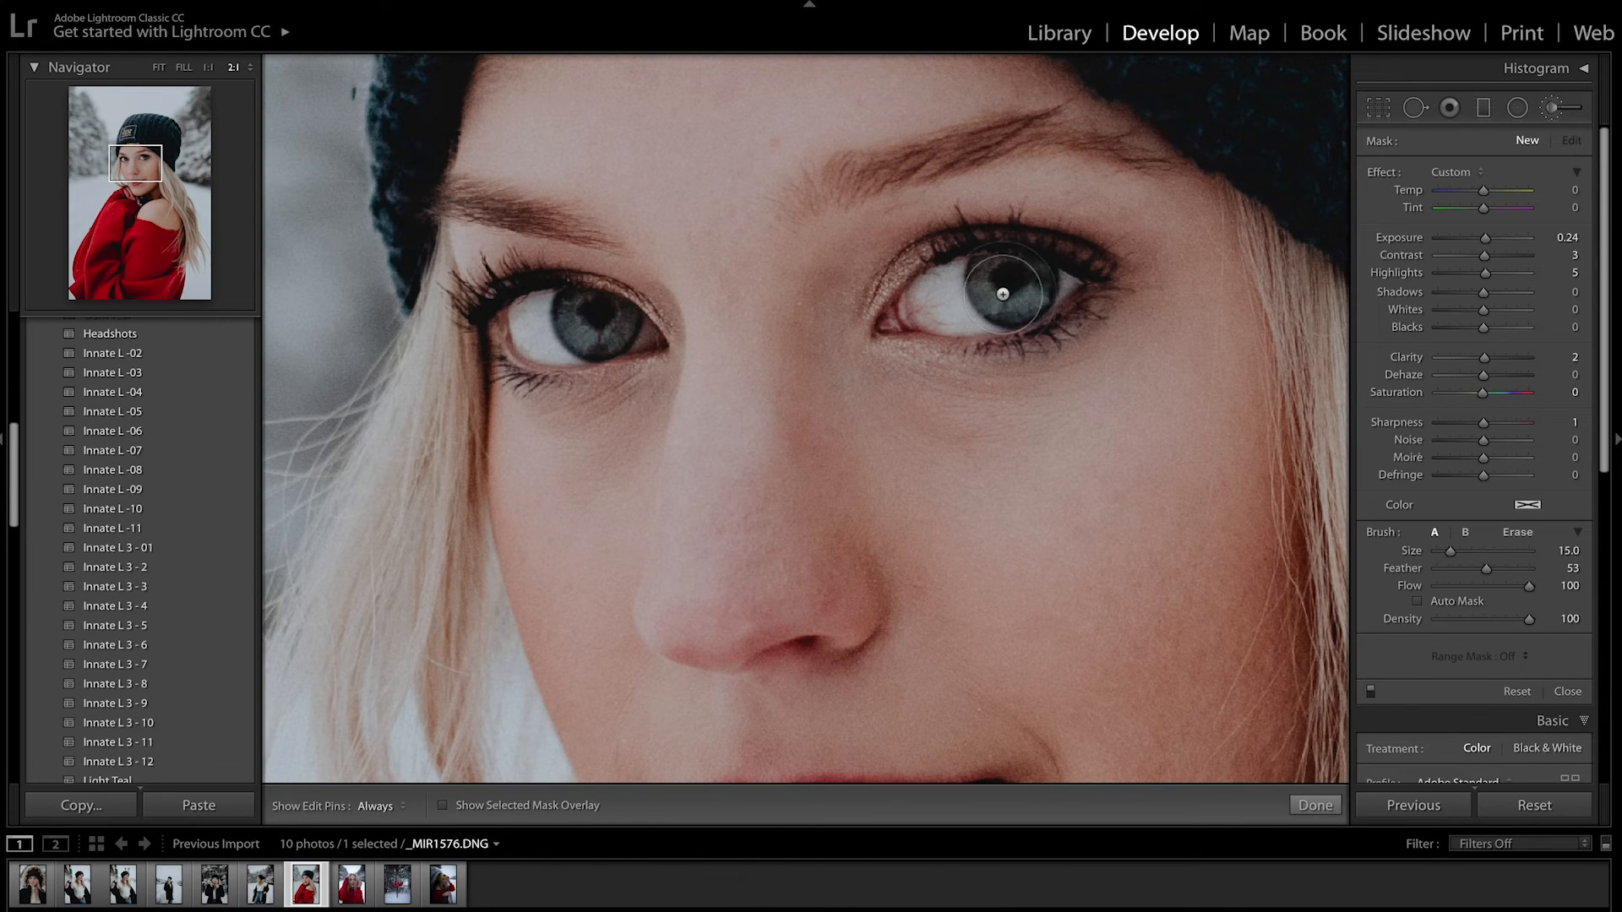
left_click_drag(1011, 286, 1012, 282)
scroll(591, 297, "down", 3)
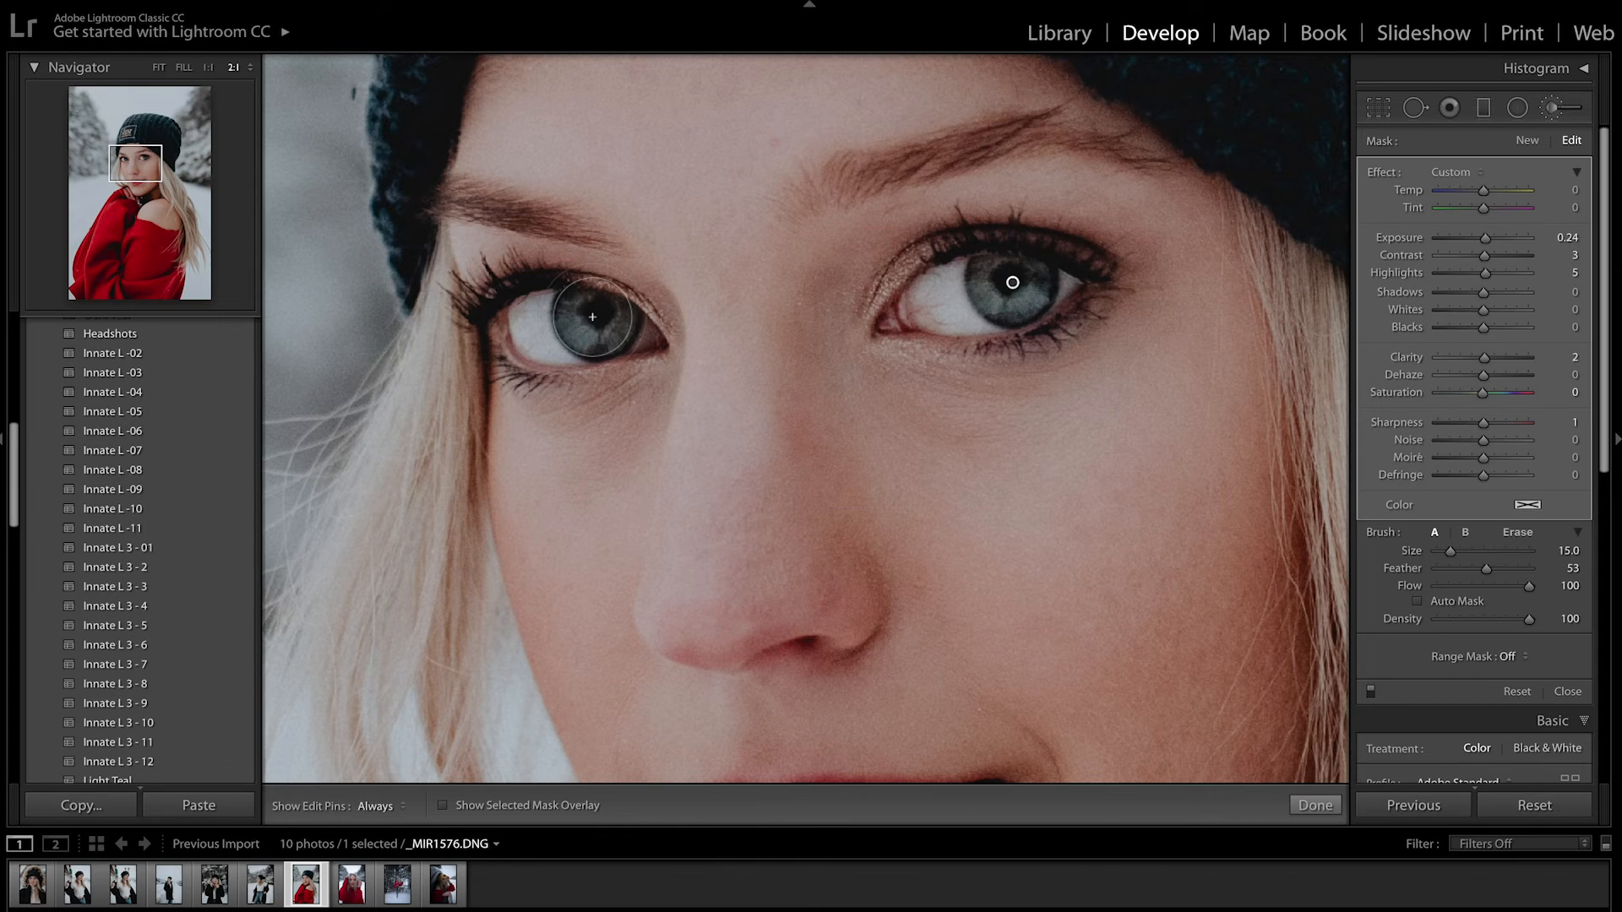
Set the iris adjustment to Temp -17, Exposure 0.09, Clarity 28, Saturation 24 and Sharpness 29, compare it with the effect off, and finish brushing
left_click_drag(1480, 424, 1496, 424)
left_click(1496, 358)
left_click_drag(1483, 190, 1475, 190)
left_click(1495, 393)
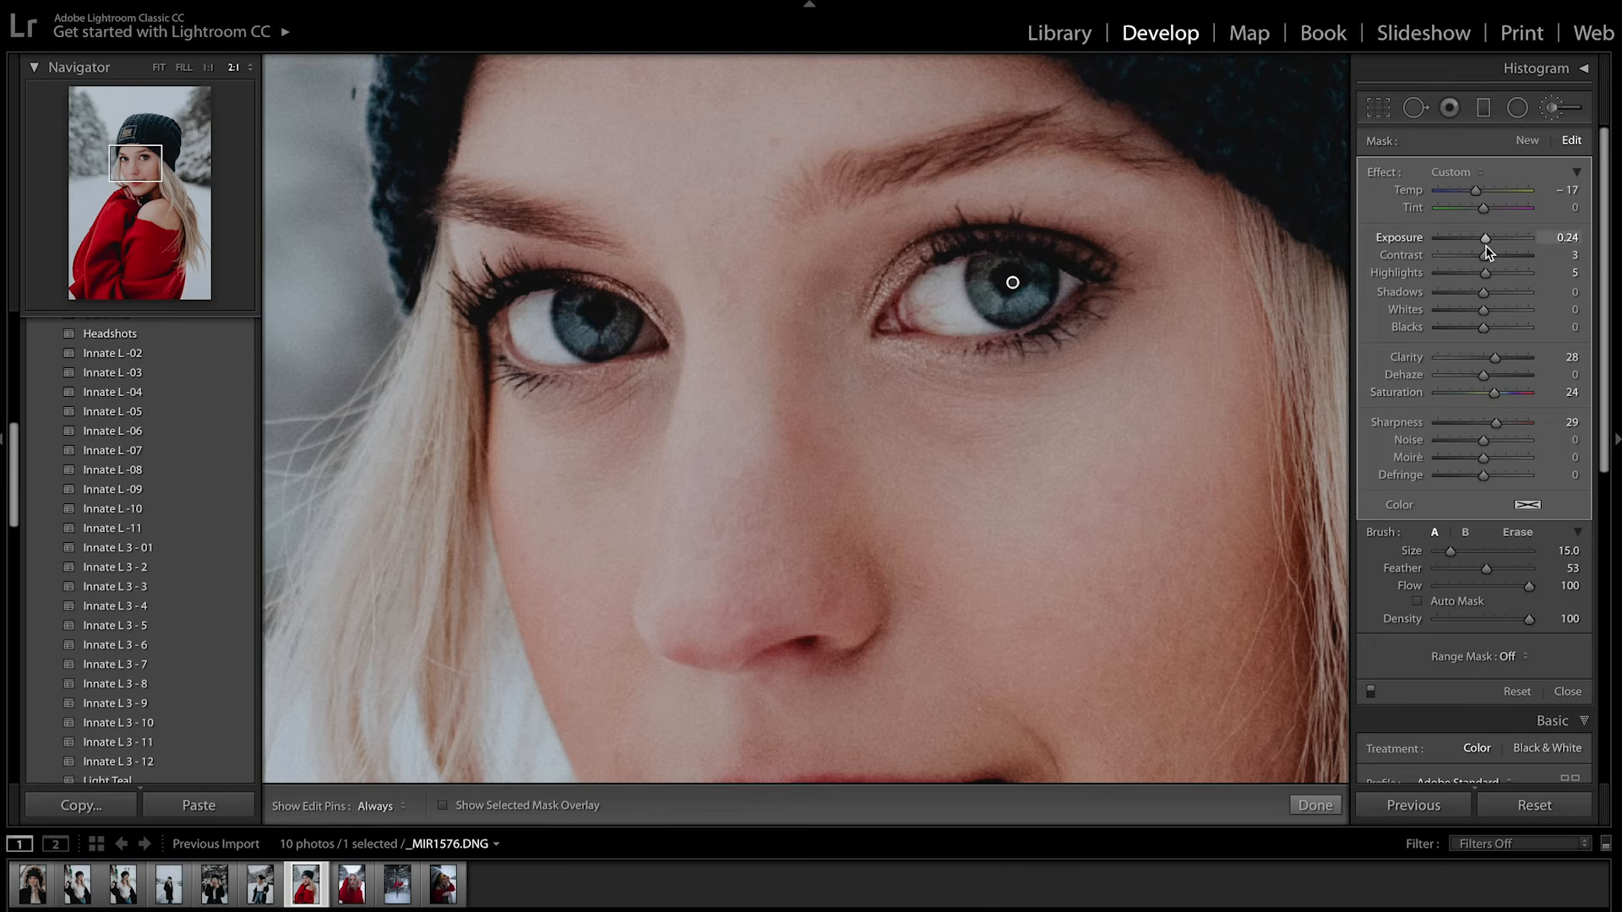
left_click_drag(1487, 245, 1482, 242)
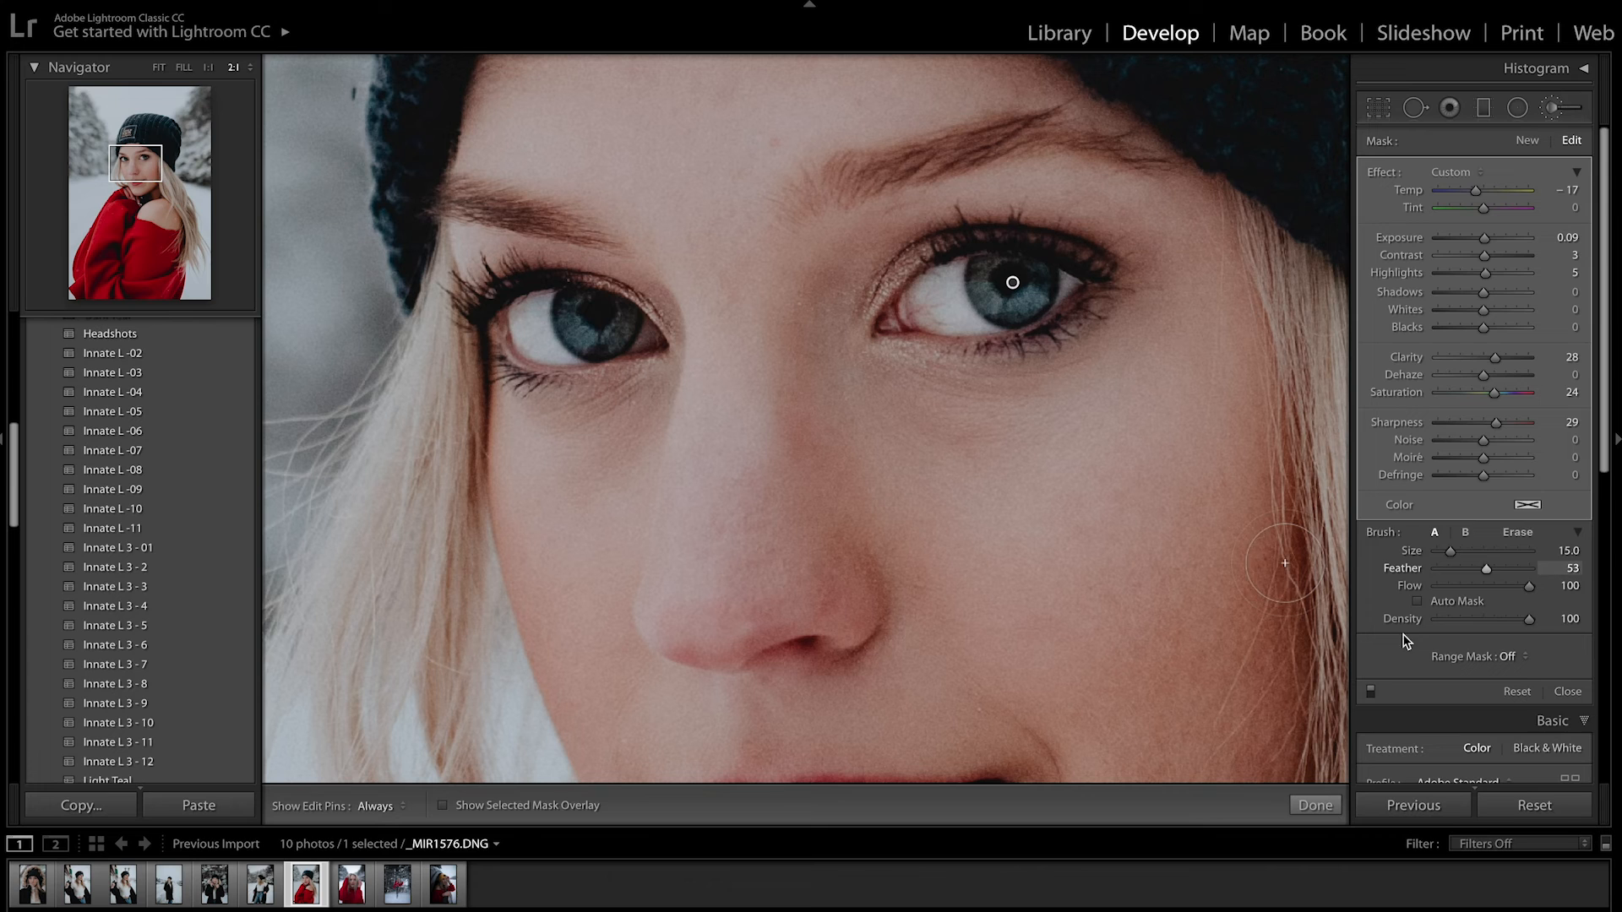
left_click(1370, 693)
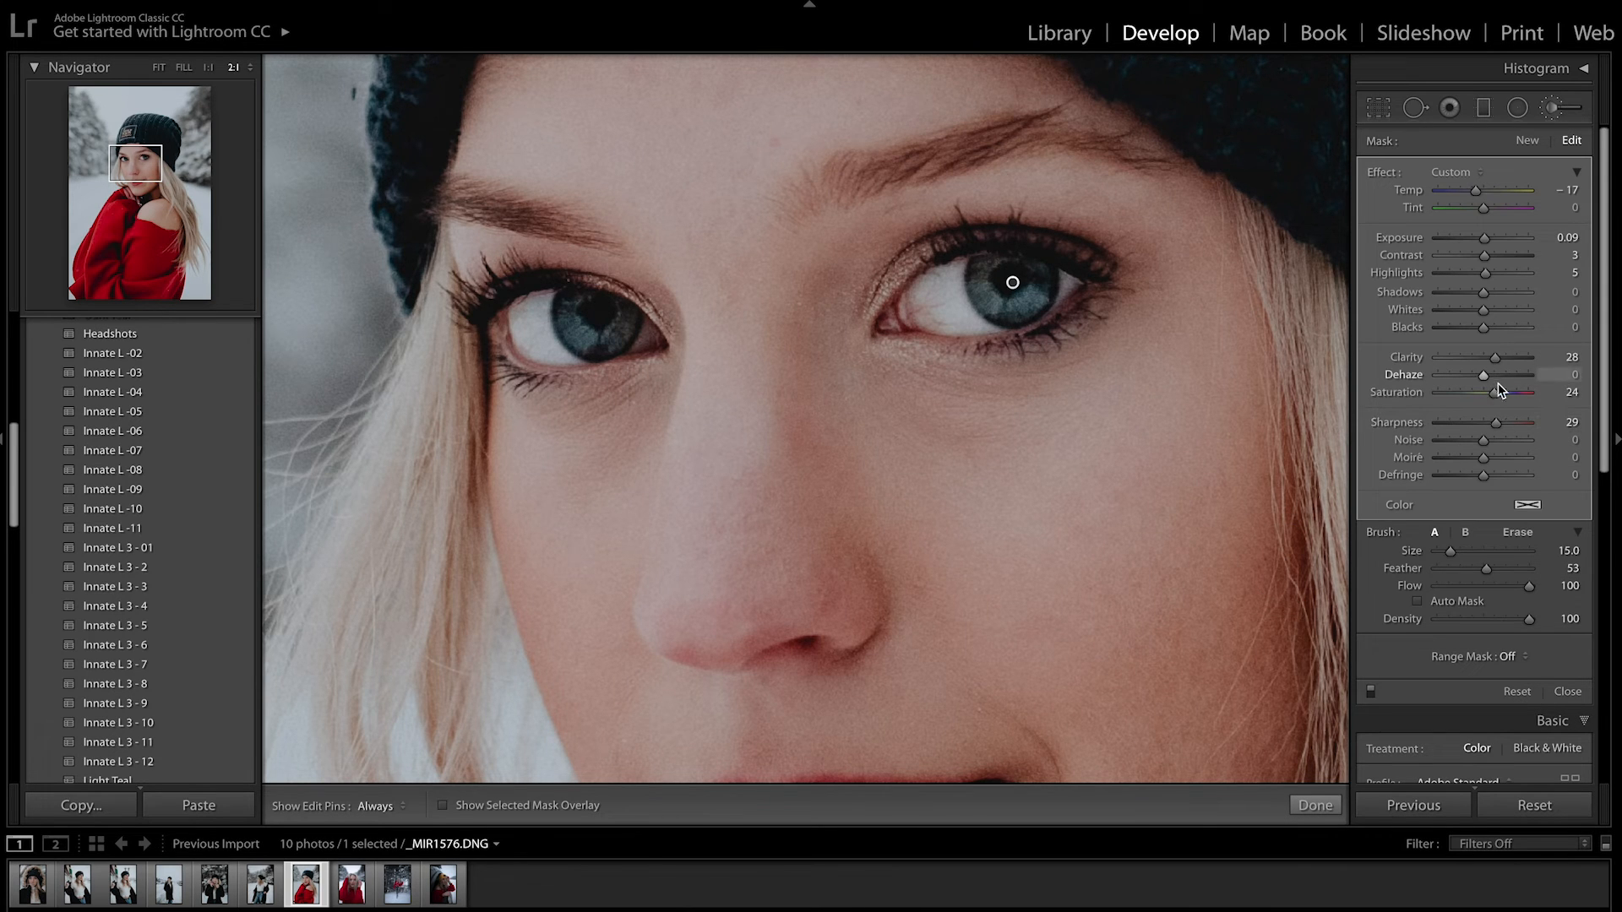
key("k")
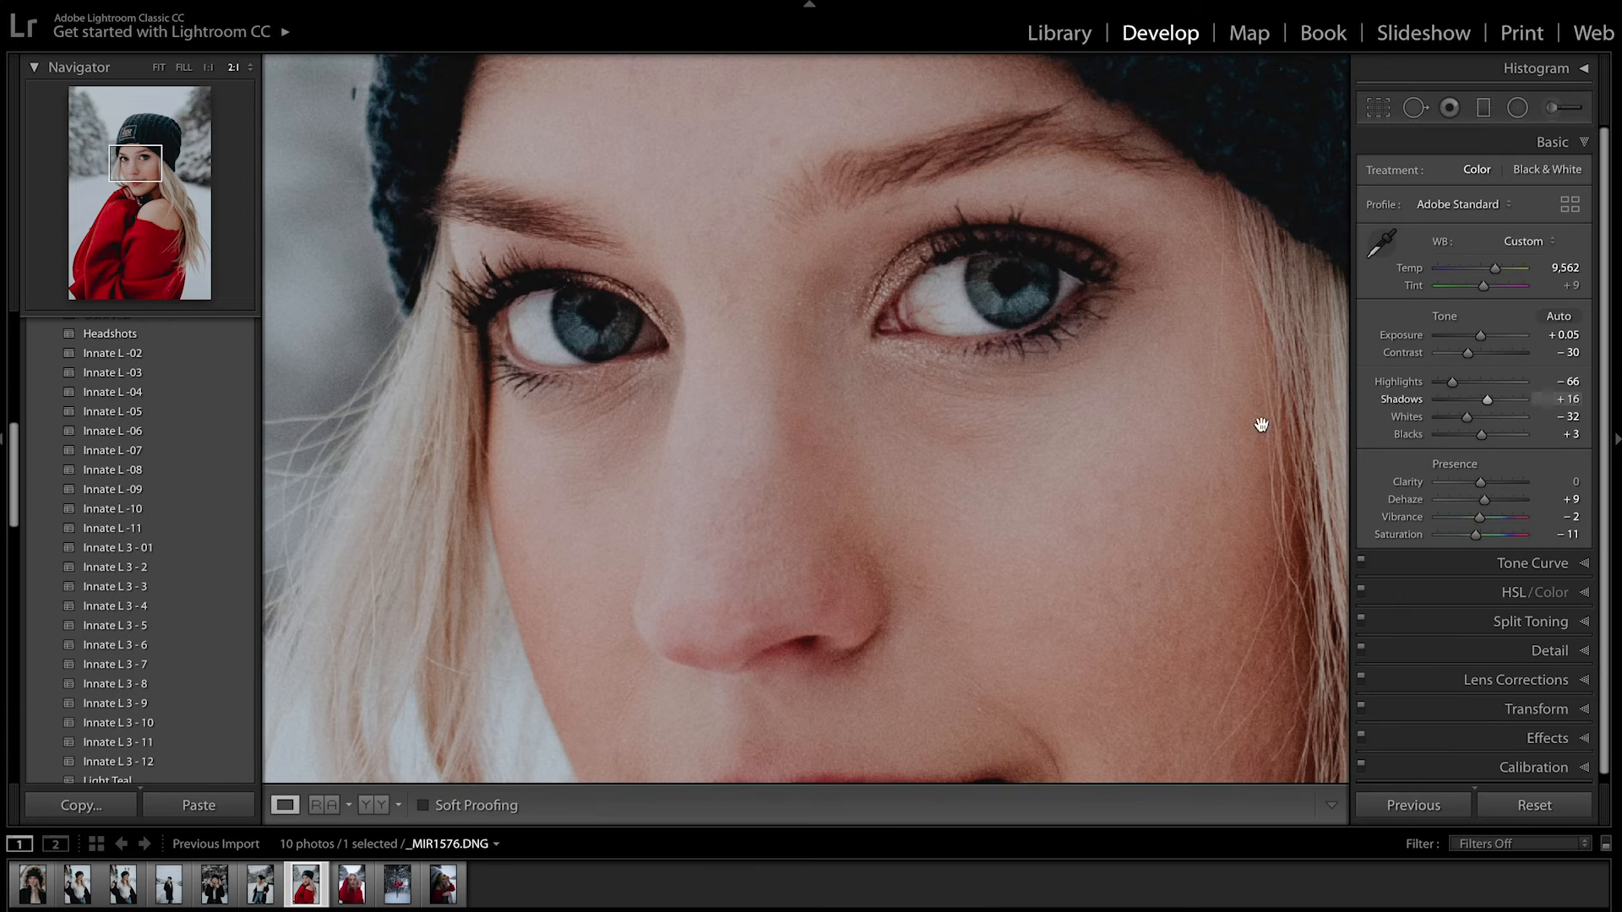
Set Contrast to -23 on the red-sweater portrait _MIR1596.DNG and crop it tighter around the woman
left_click(758, 363)
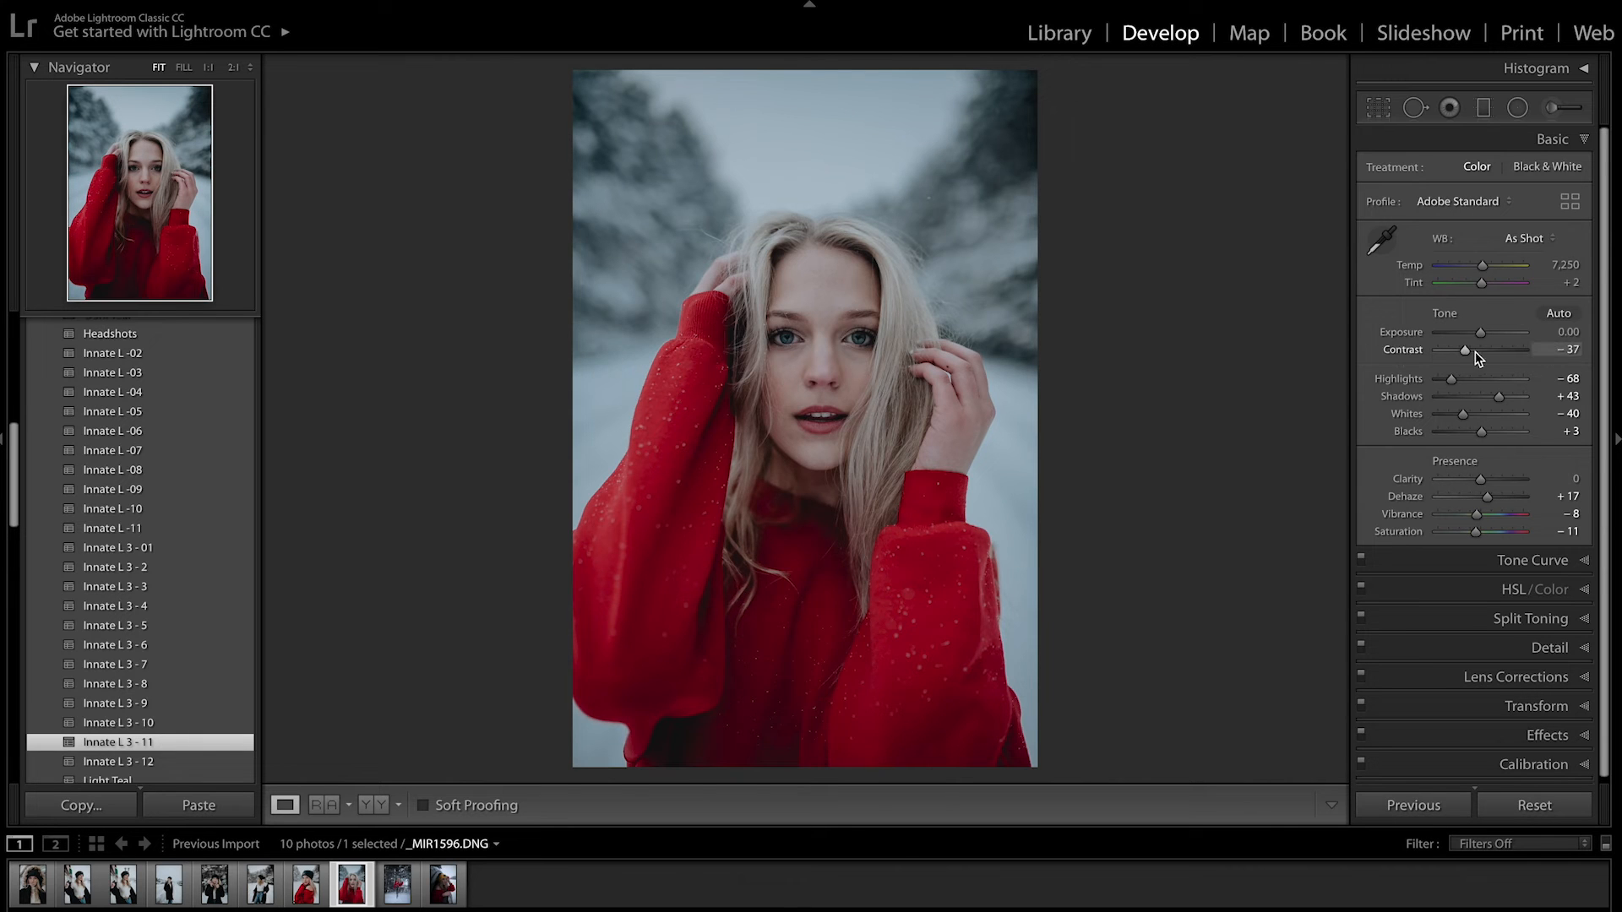
left_click_drag(1474, 352, 1471, 353)
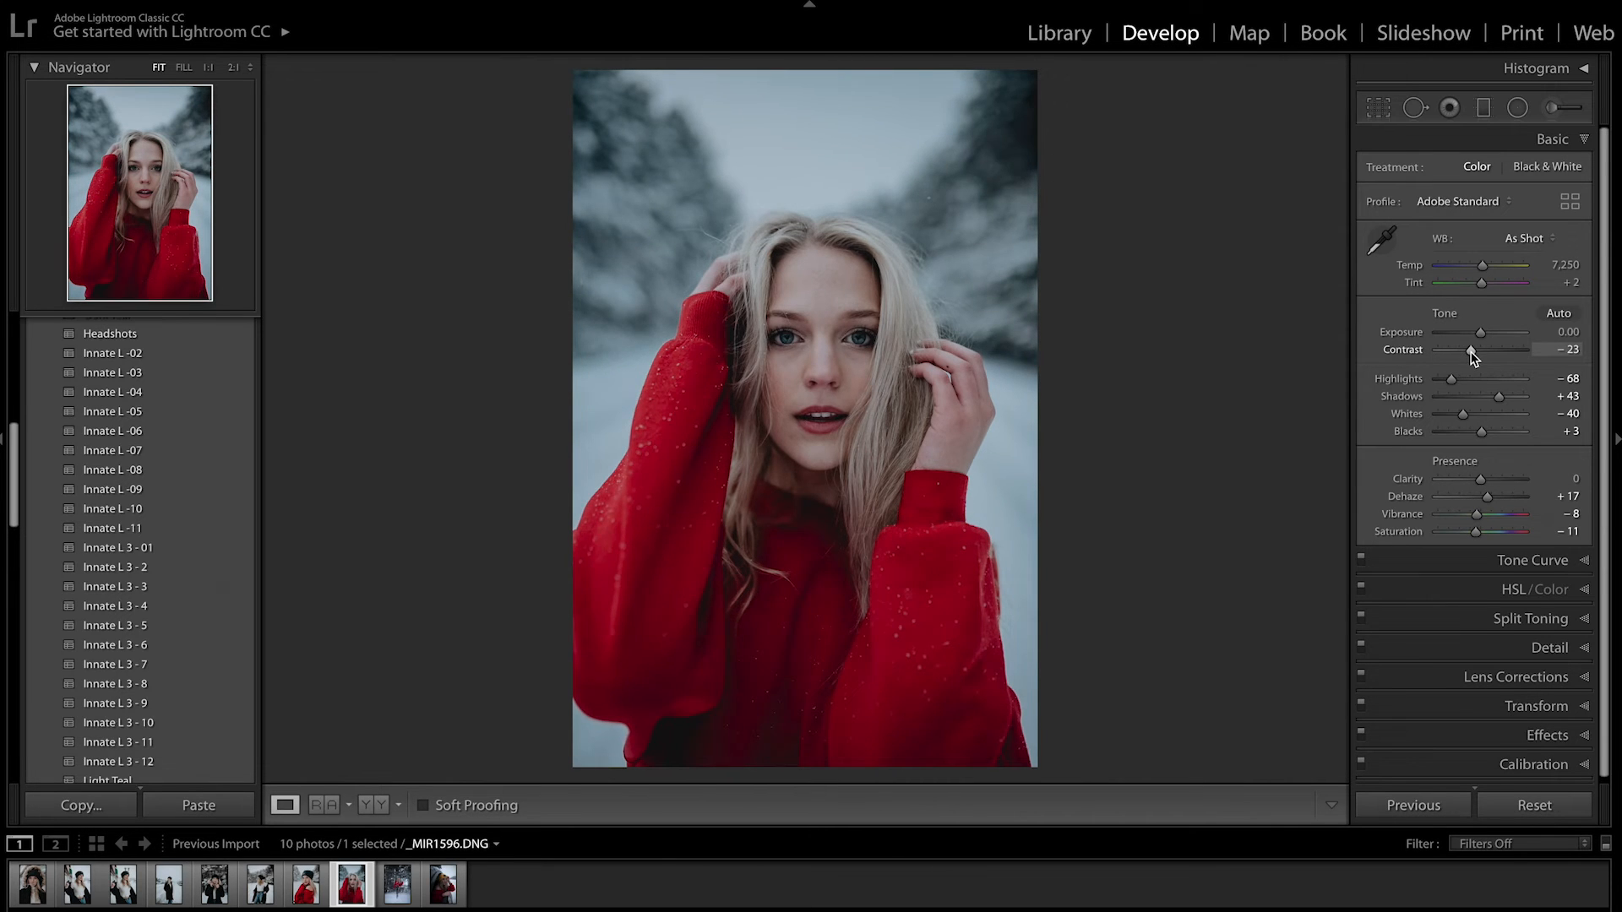
key("r")
left_click_drag(807, 73, 809, 109)
left_click_drag(889, 224, 878, 225)
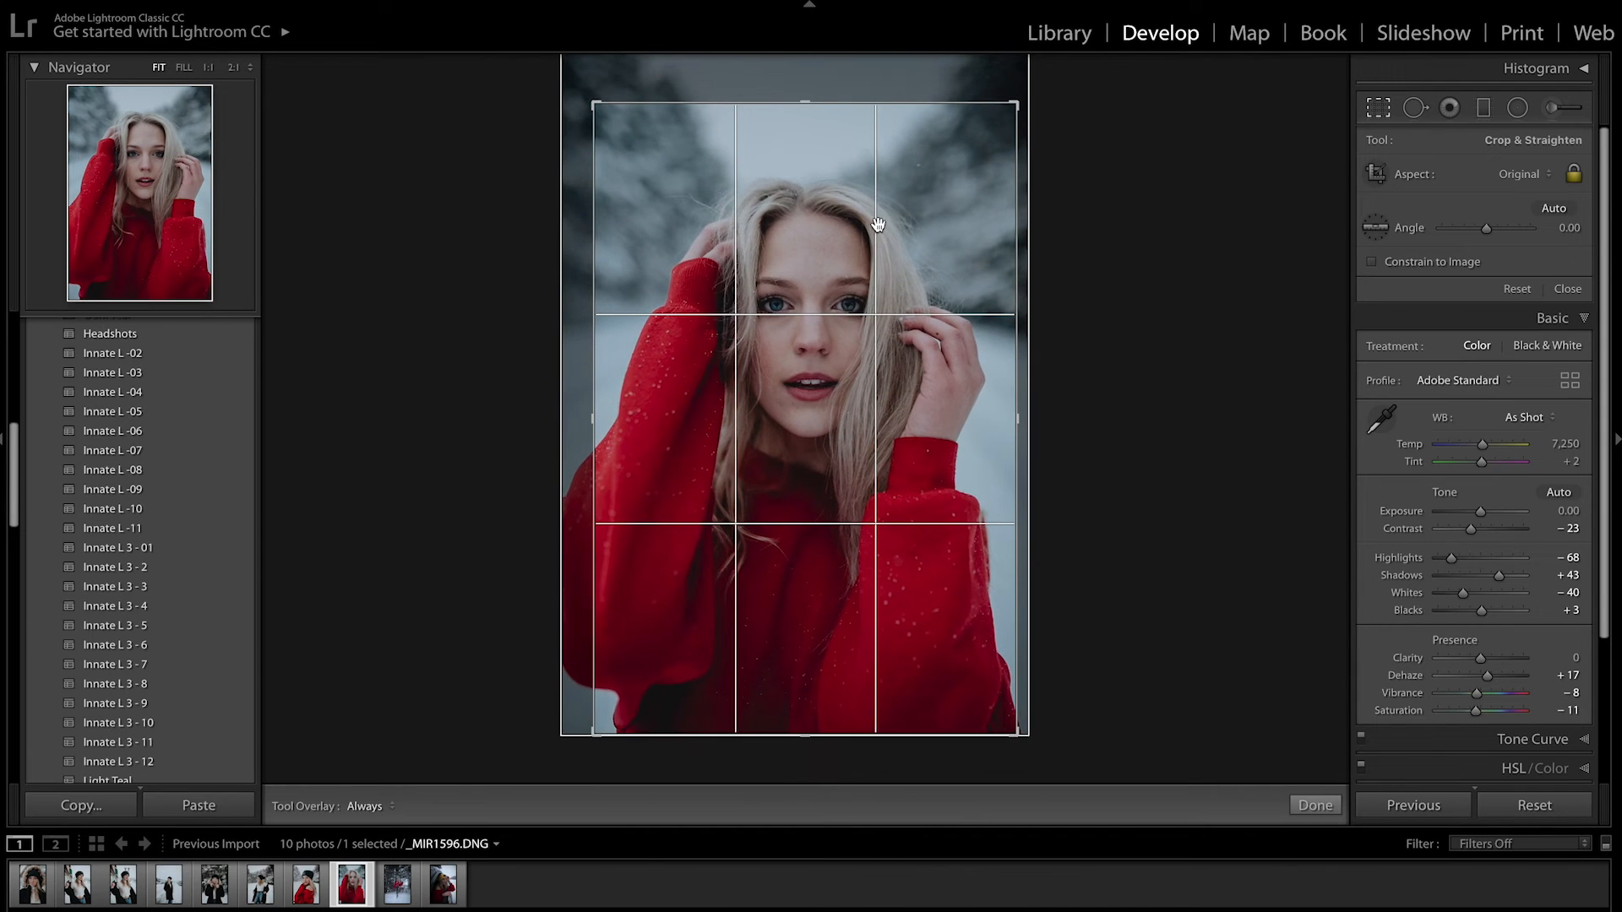
key("r")
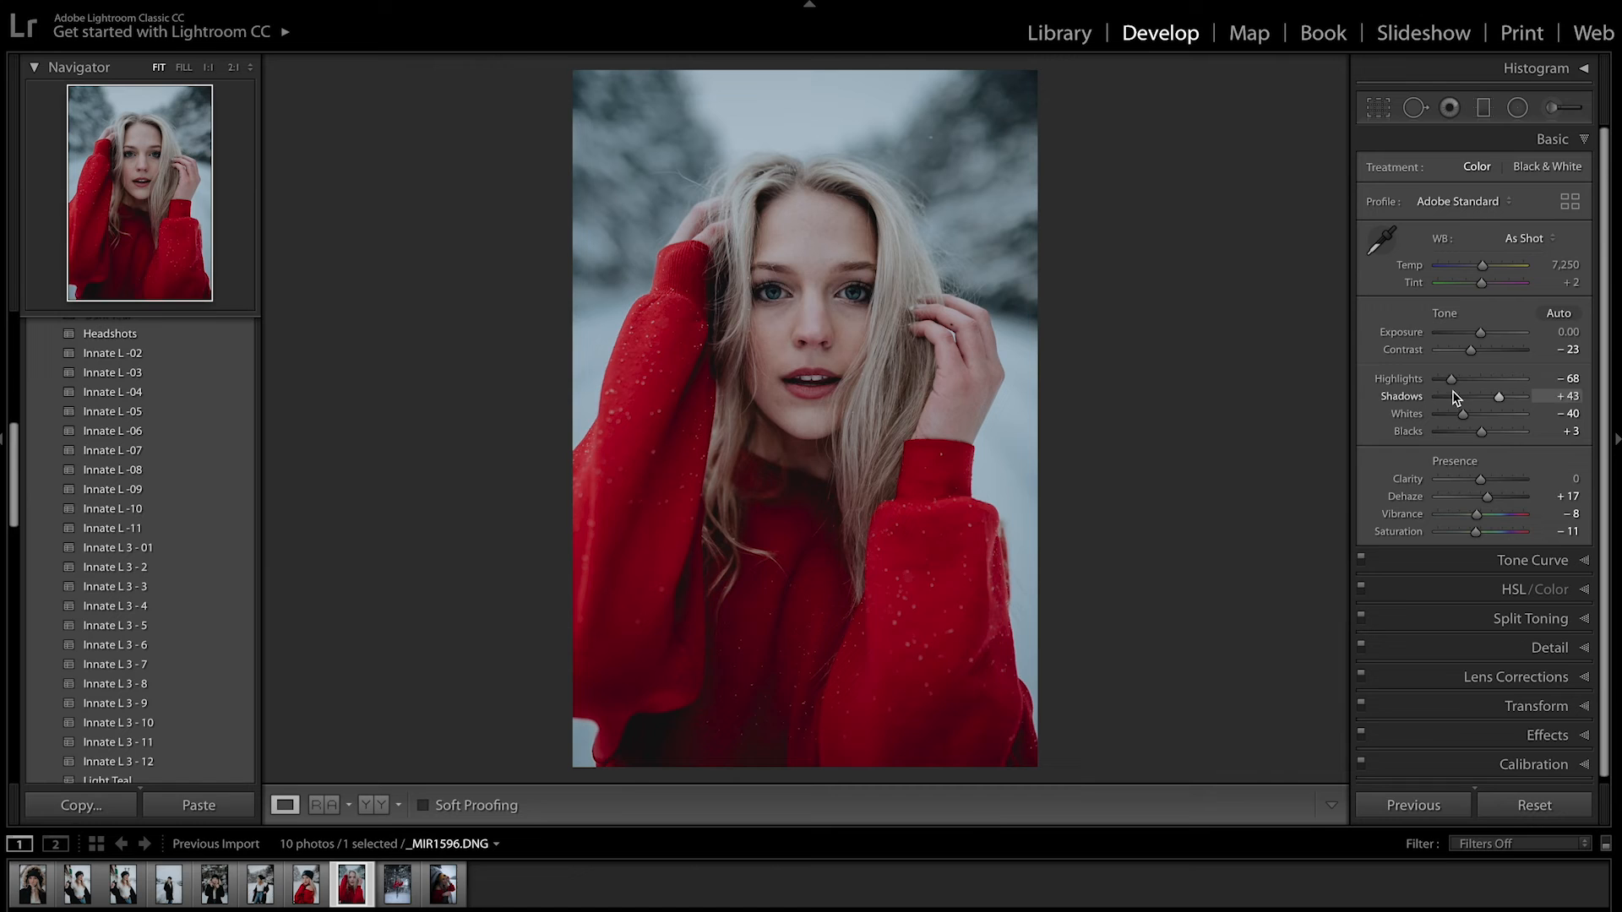
Set Highlights to -45 and Whites to -32, reduce Shadows, and adjust the dark end of the tone curve
left_click_drag(1451, 378, 1493, 401)
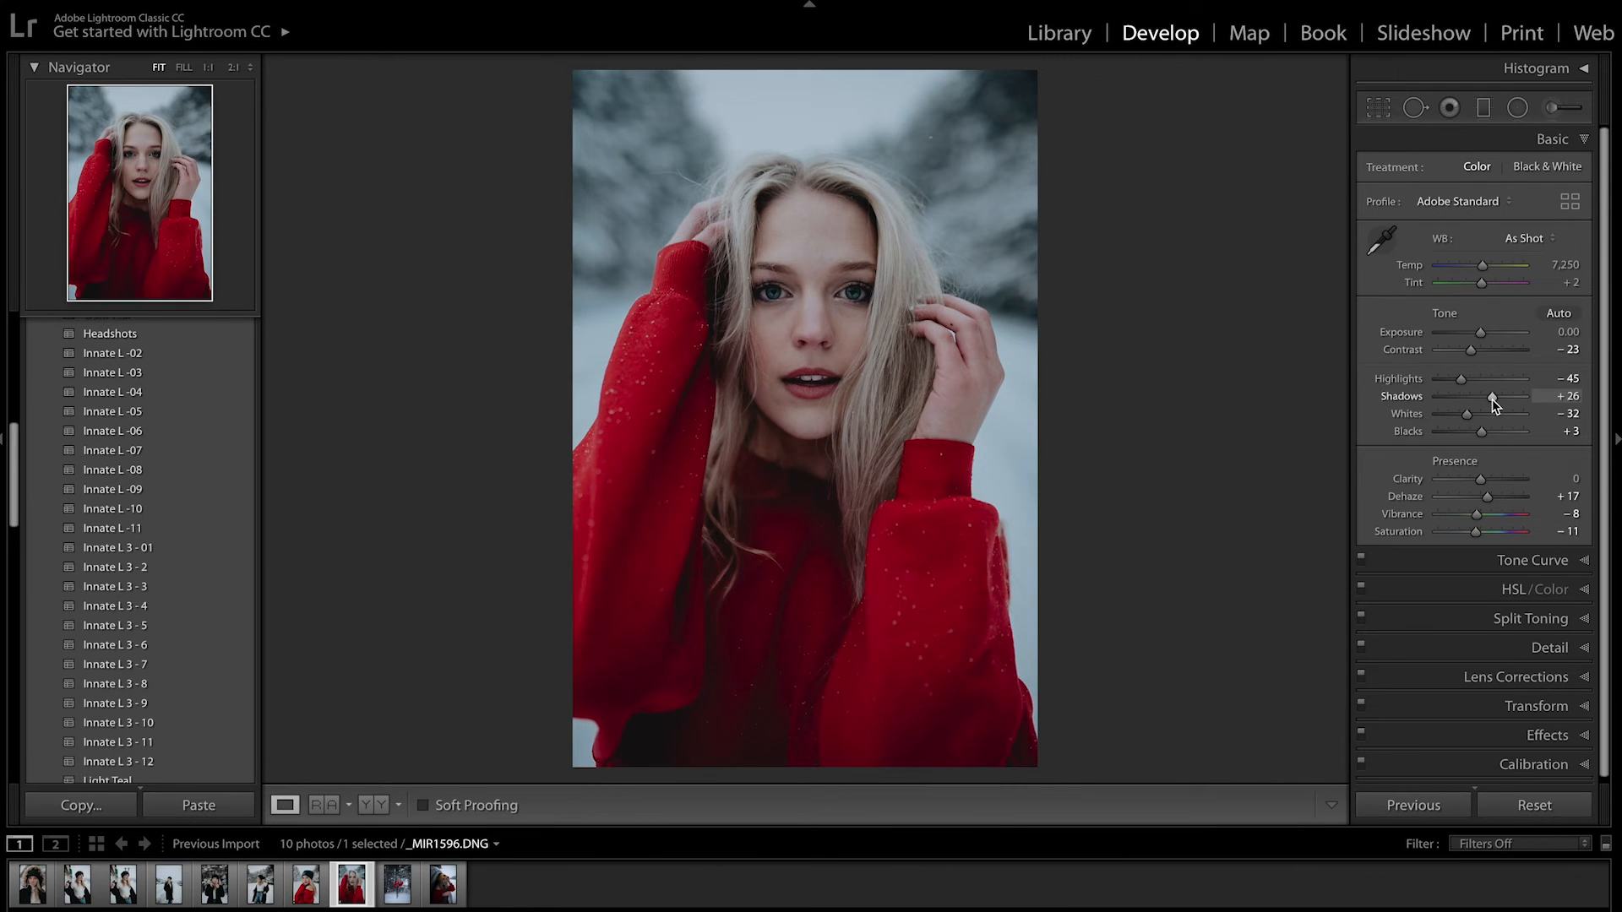
left_click(1510, 557)
left_click_drag(1379, 403, 1400, 394)
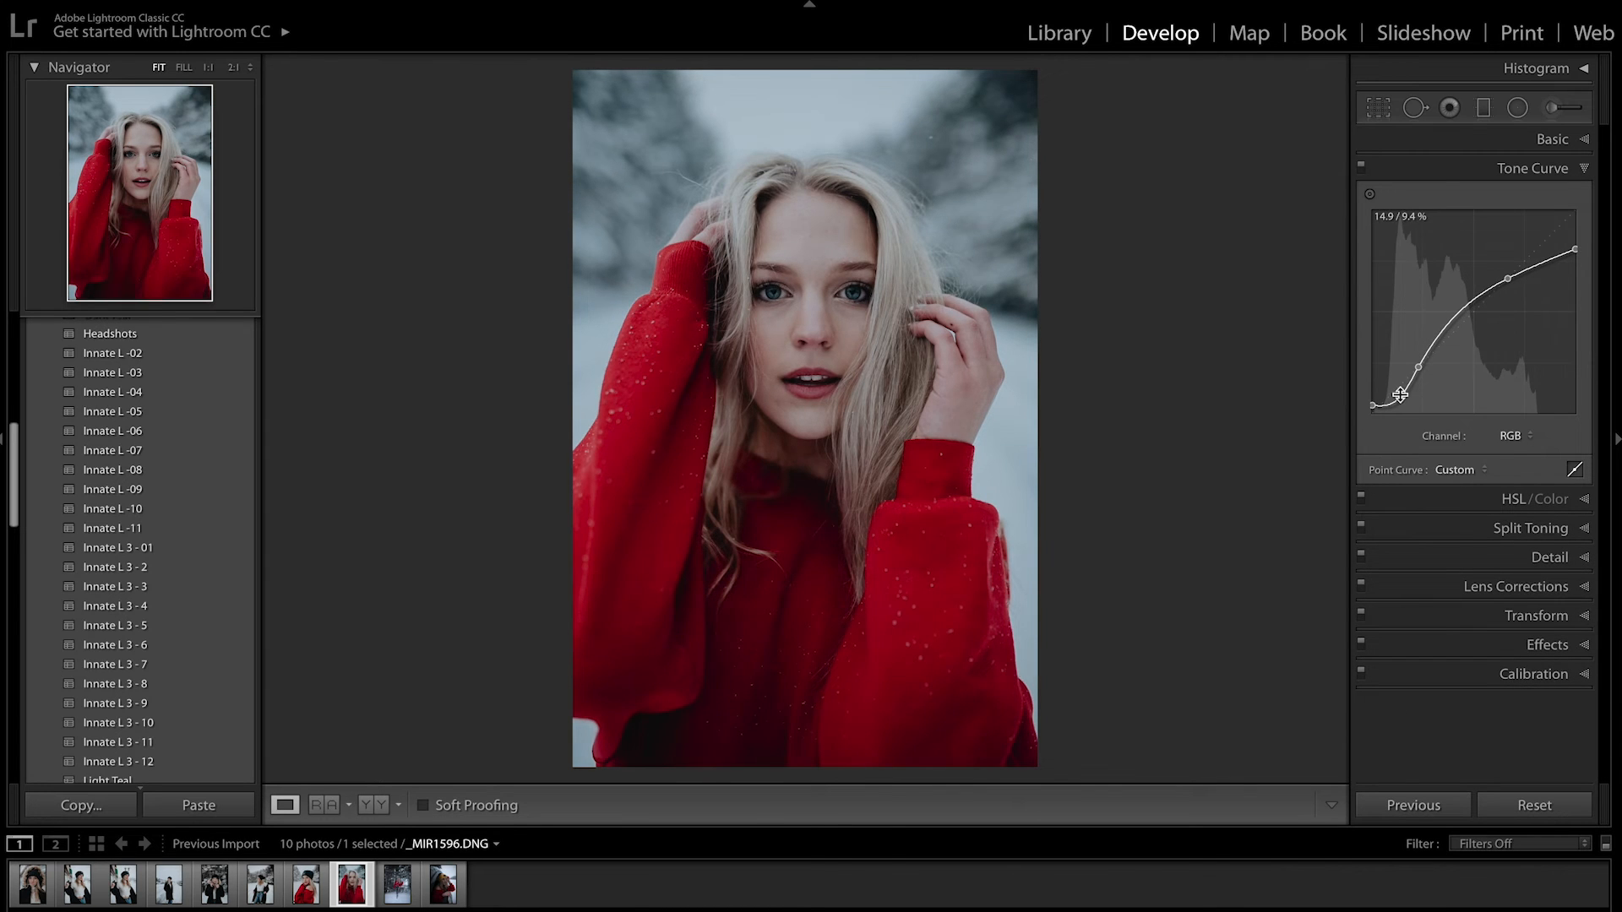
Raise the red saturation in the HSL settings and set Temp 8,319, Tint +10 and Shadows +33
left_click(1510, 505)
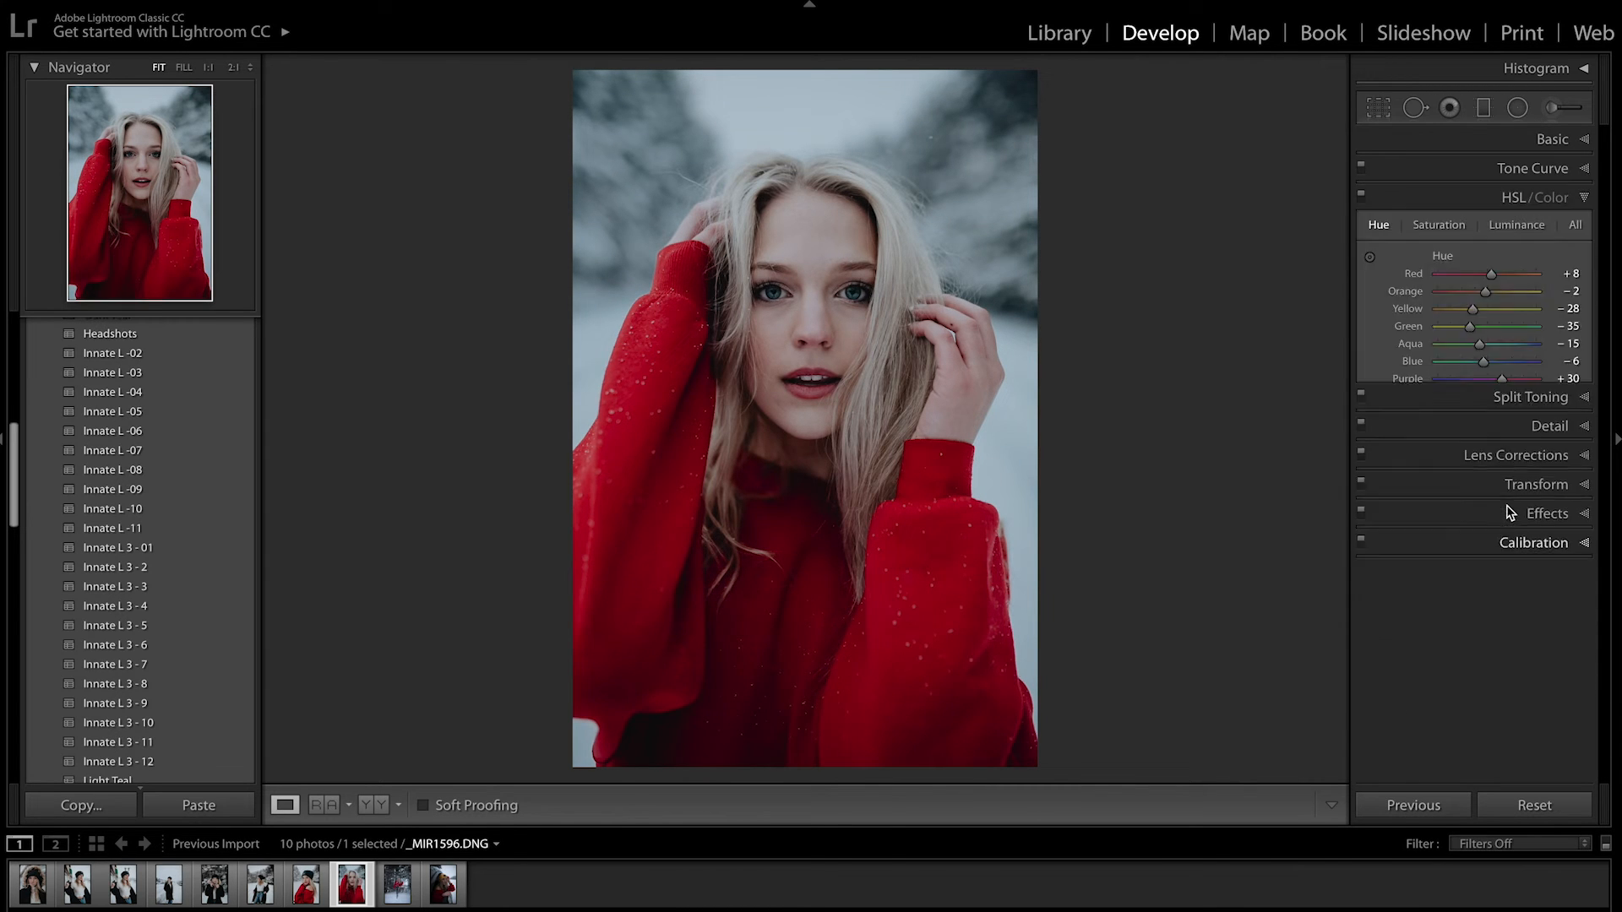
left_click(1439, 225)
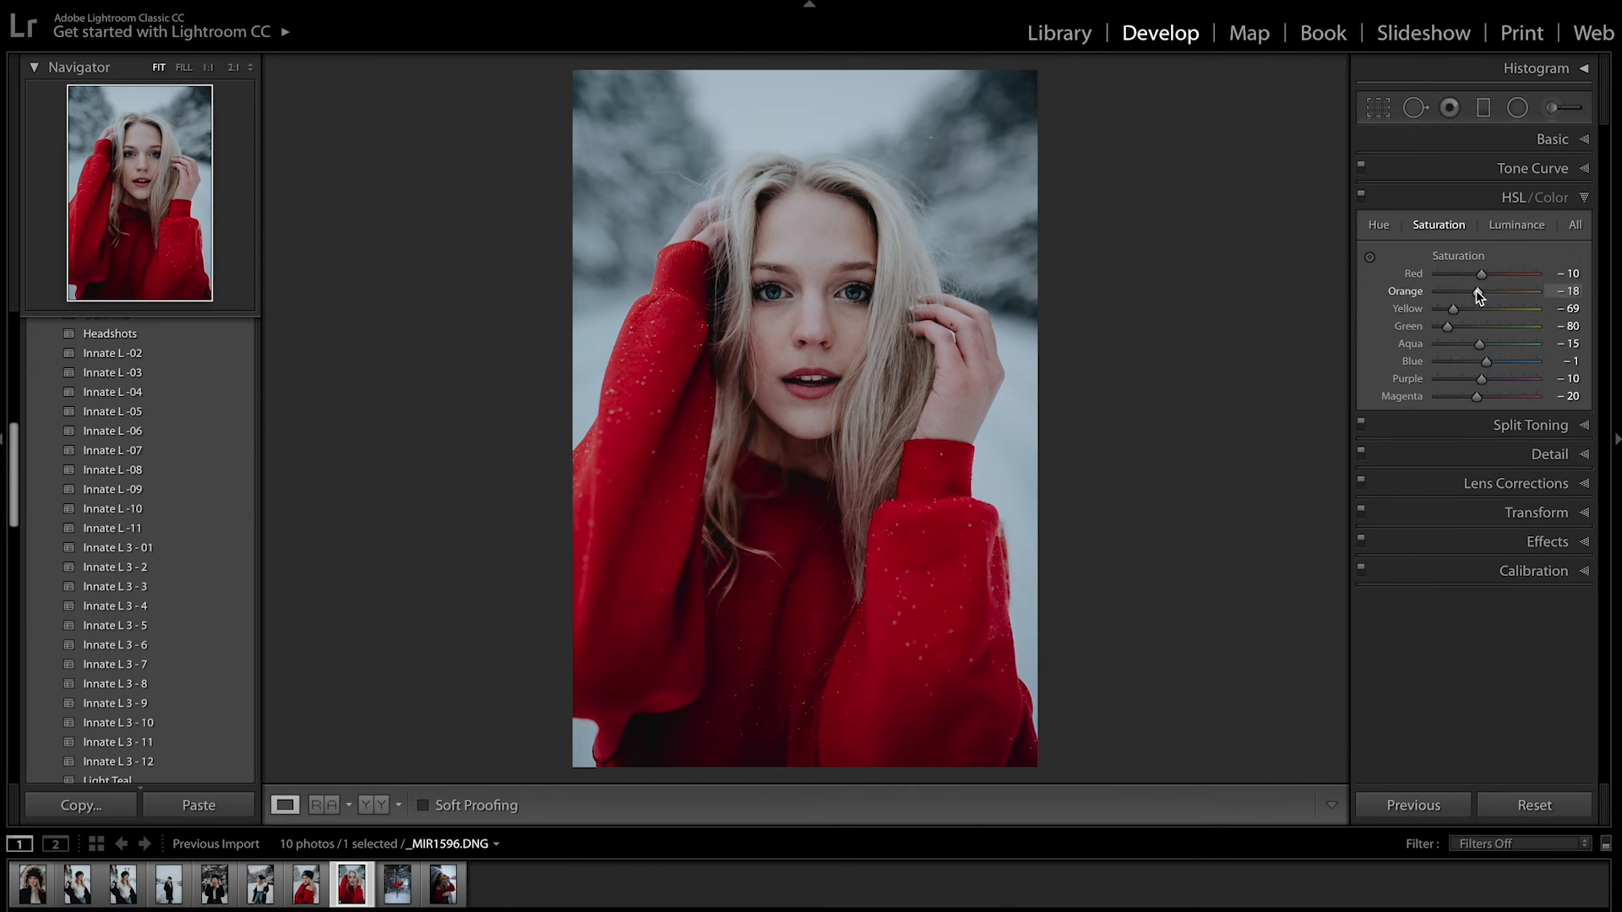
left_click_drag(1481, 275, 1491, 273)
left_click(1553, 140)
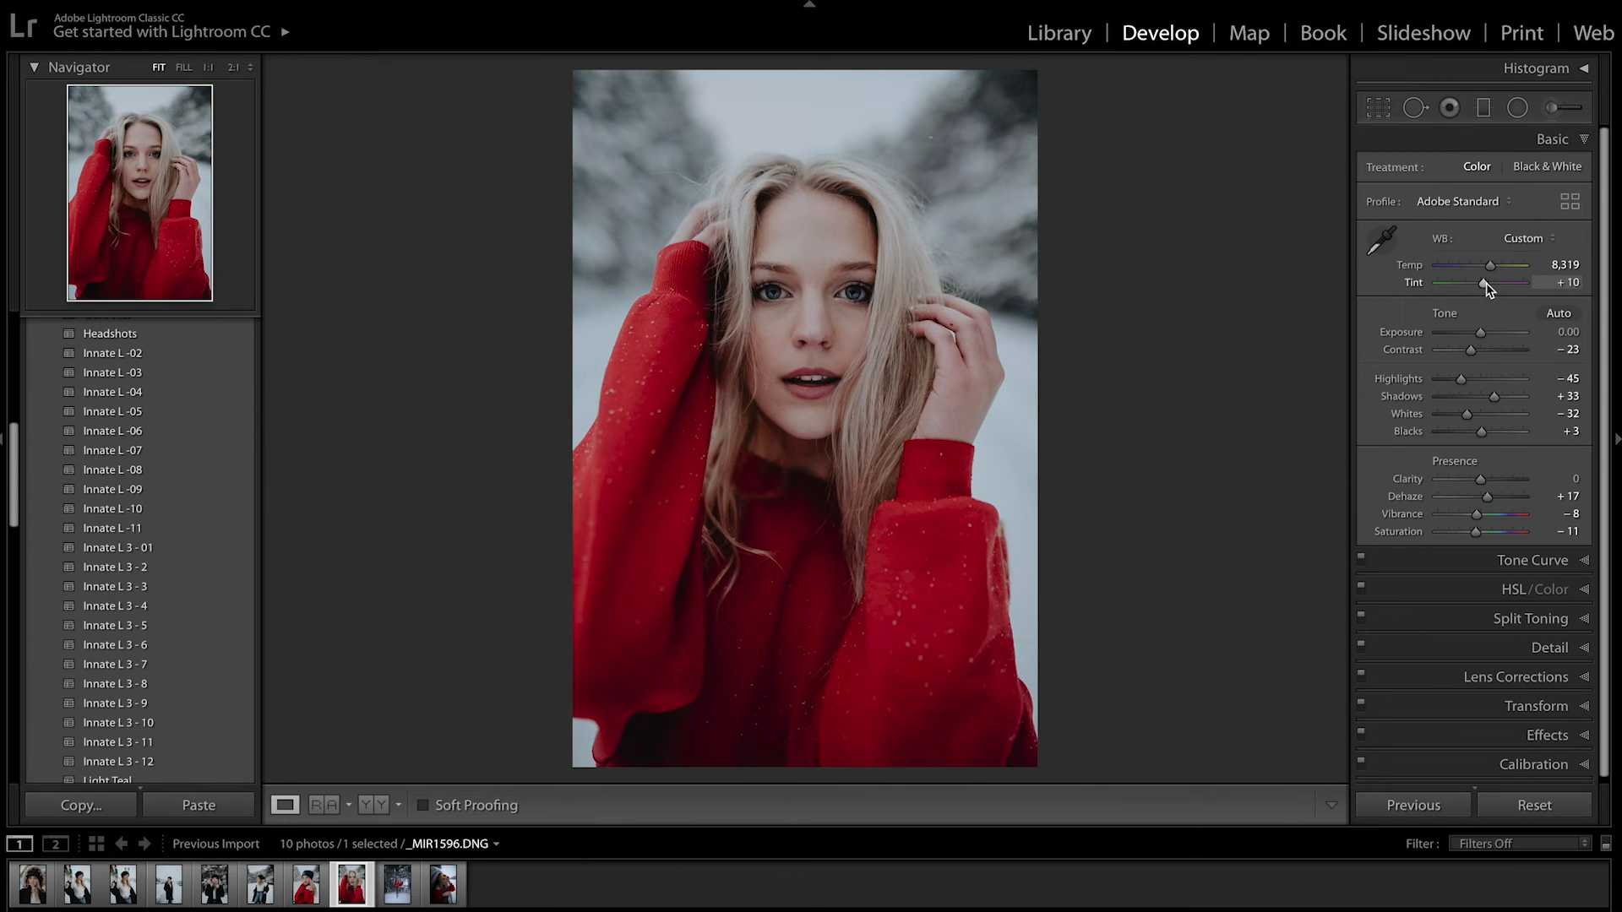
Compare the edited red-sweater portrait repeatedly with its unedited version
key("backslash")
key("backslash")
key("backslash")
key("backslash")
key("backslash")
key("backslash")
key("backslash")
key("backslash")
key("backslash")
key("backslash")
key("backslash")
key("backslash")
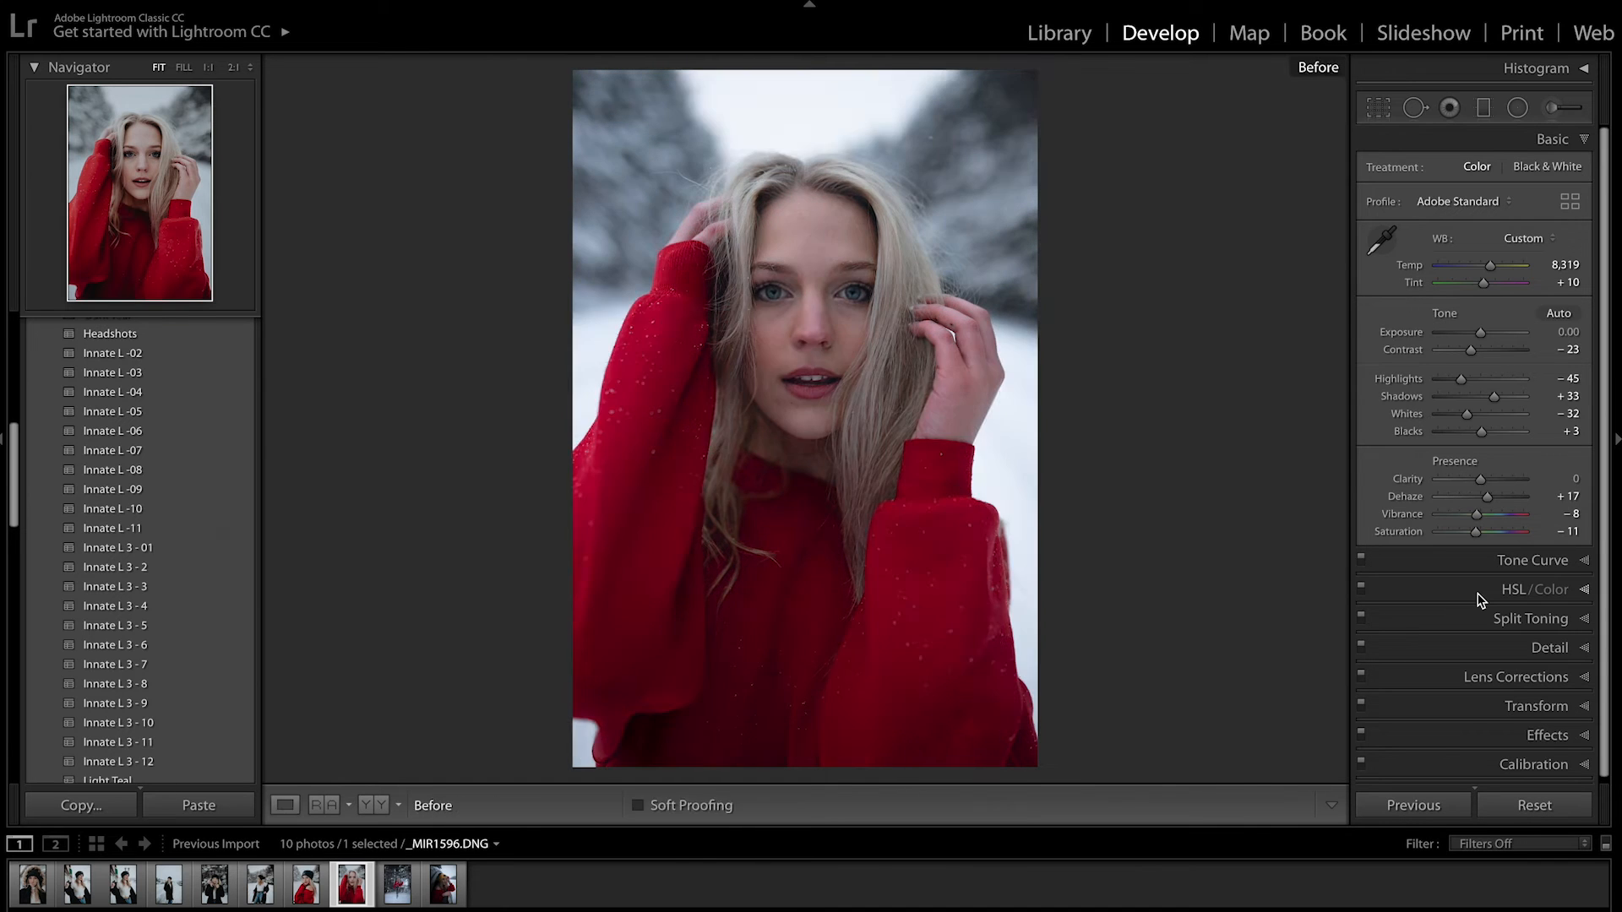
key("backslash")
key("backslash")
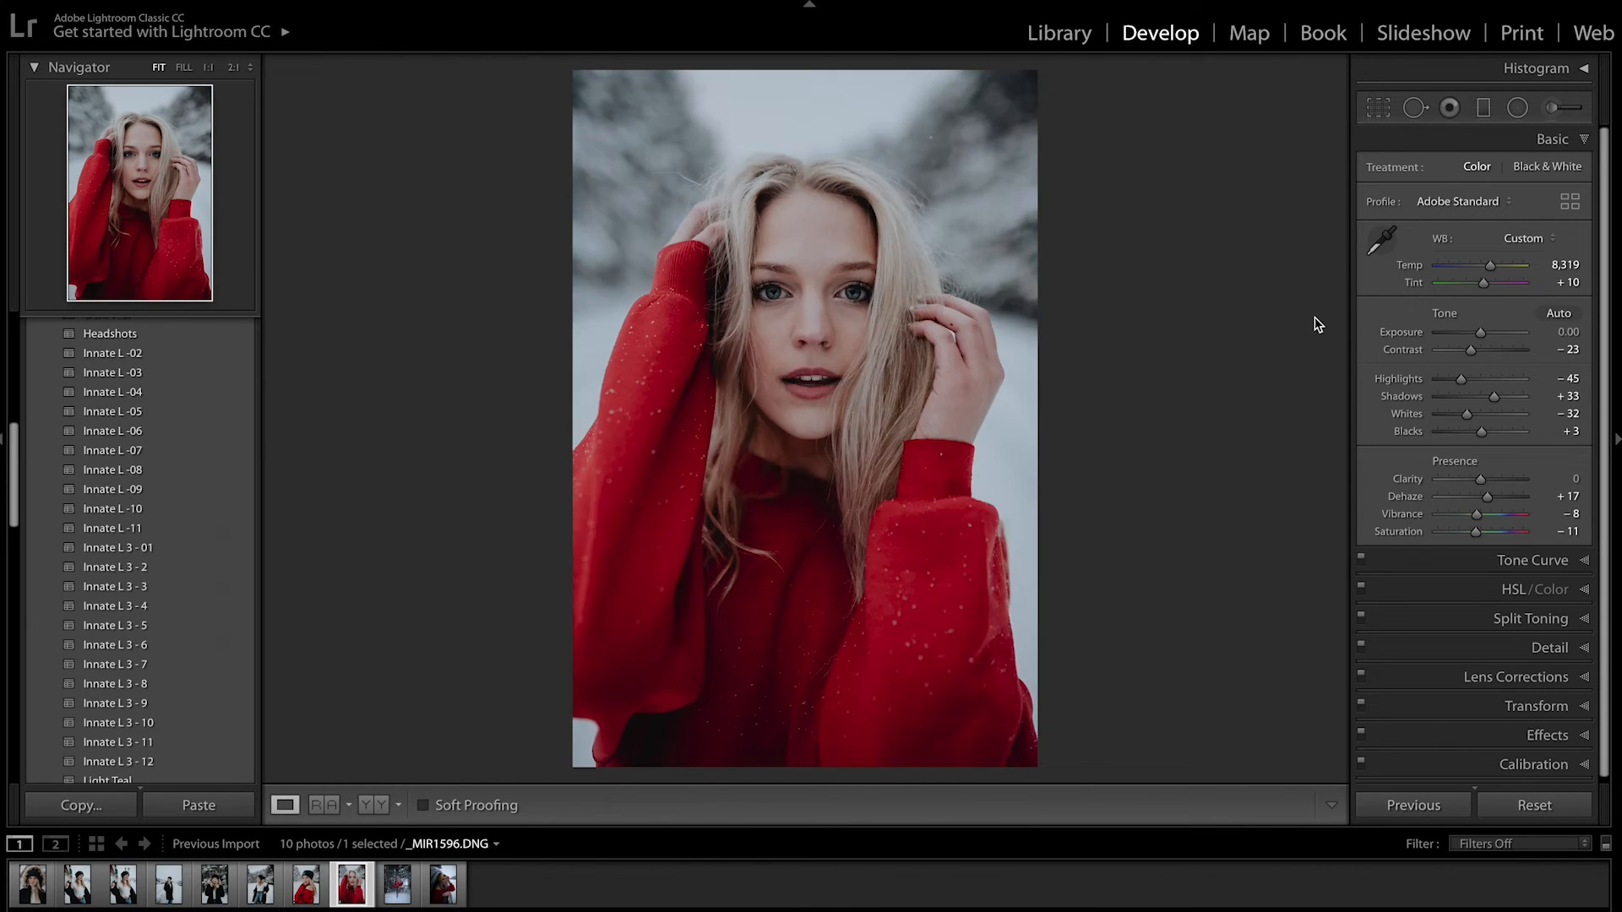
Raise Temp slightly and inspect the existing face brush adjustment with its edit pin hidden and shown
left_click_drag(1489, 264, 1492, 264)
key("k")
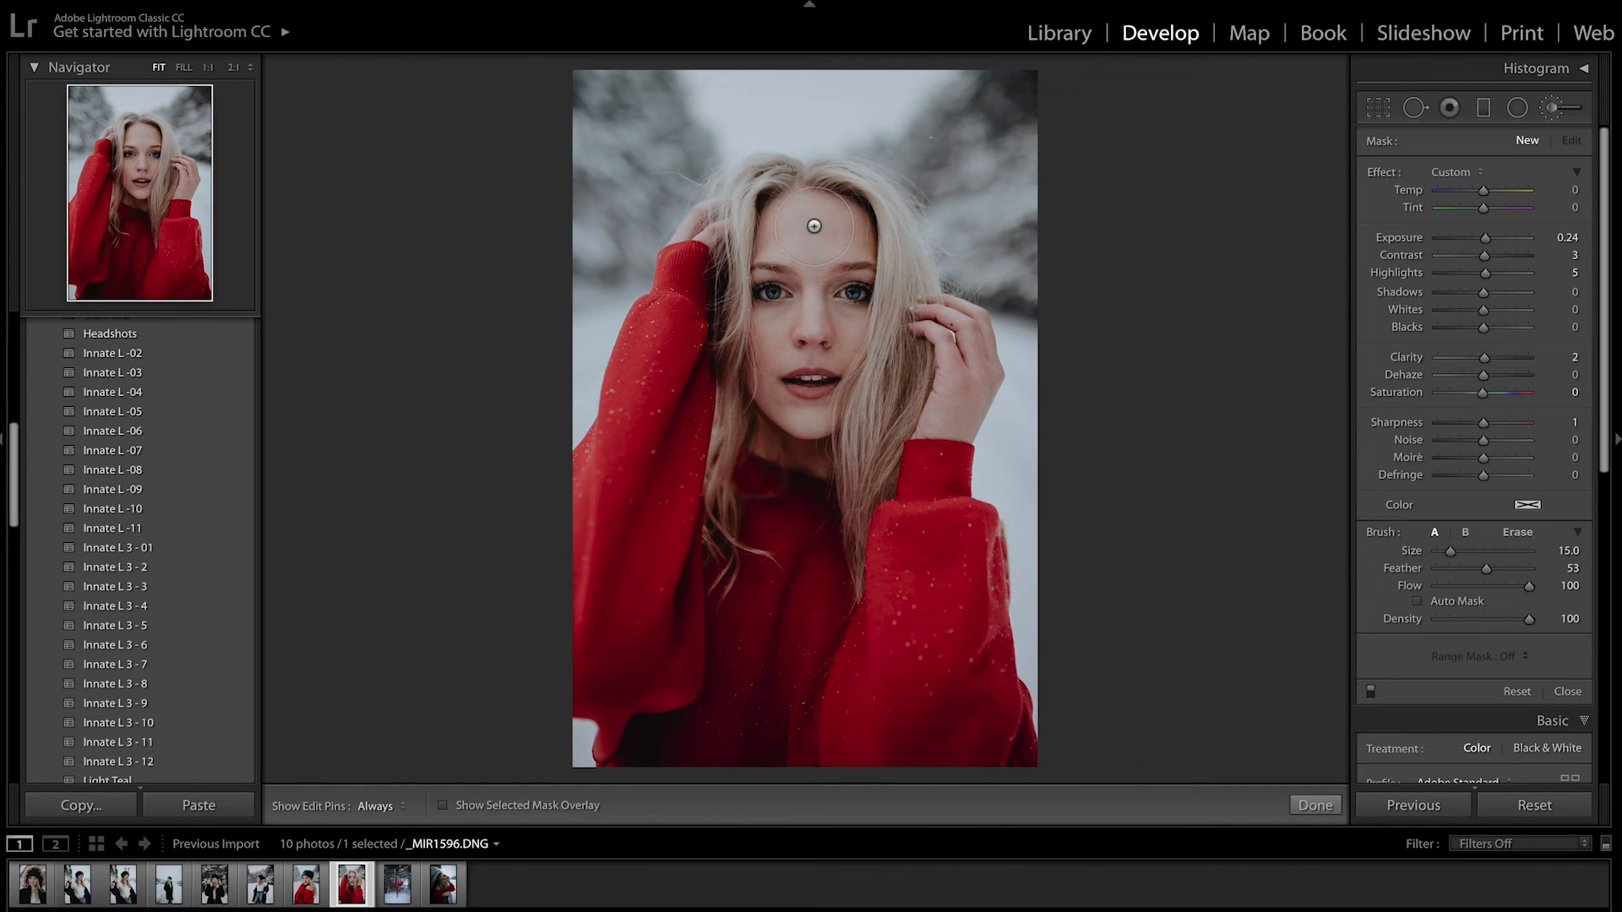
key("h")
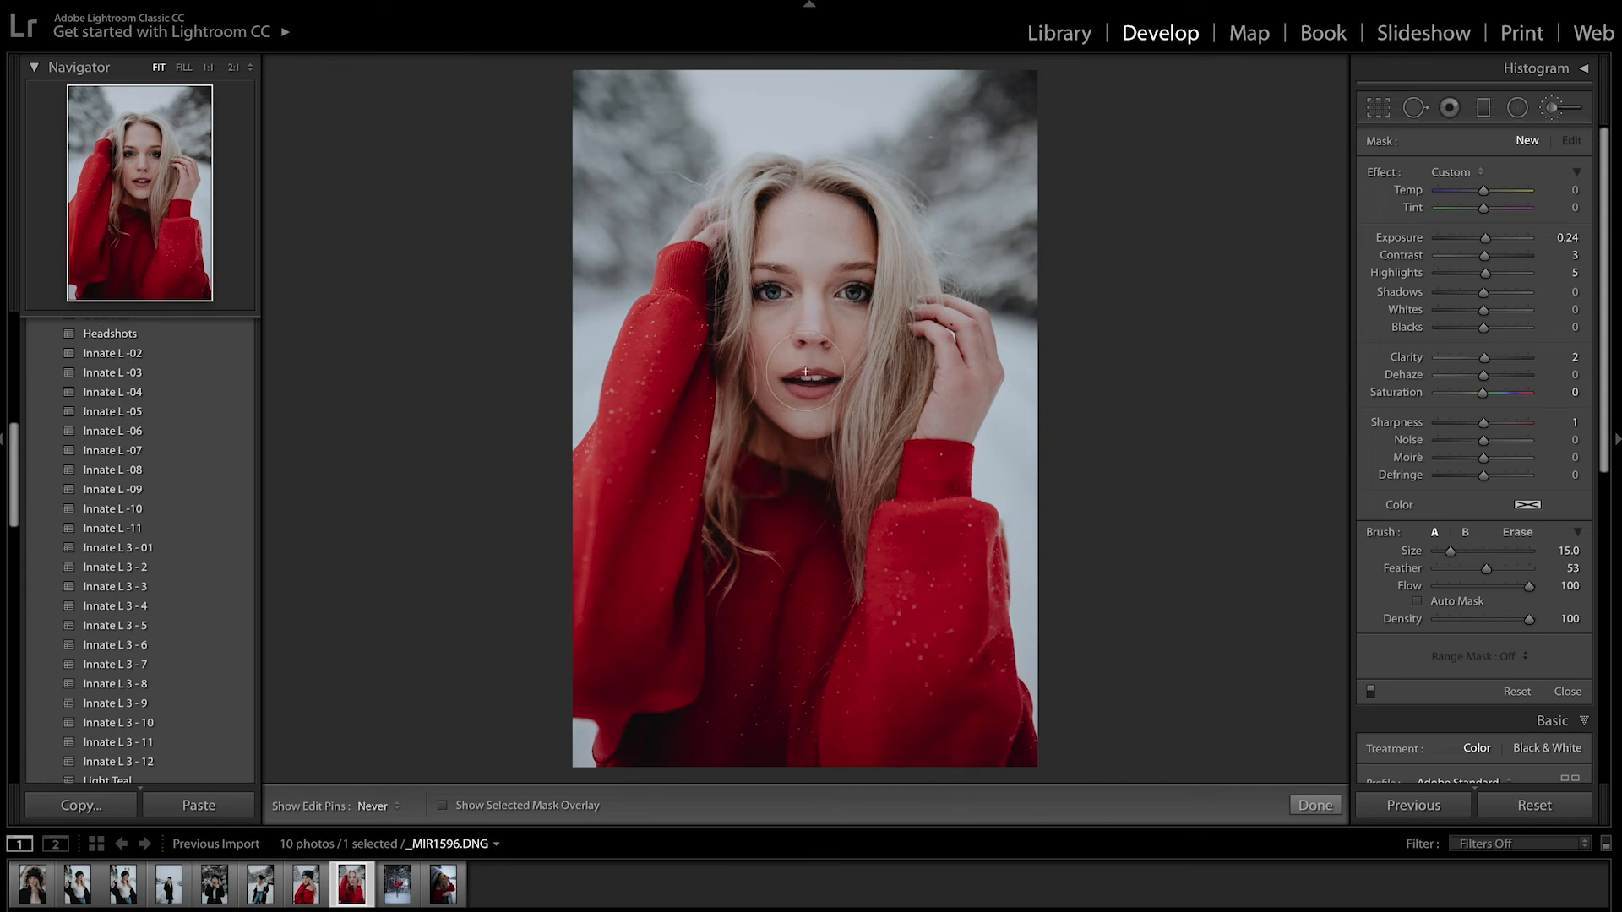
key("h")
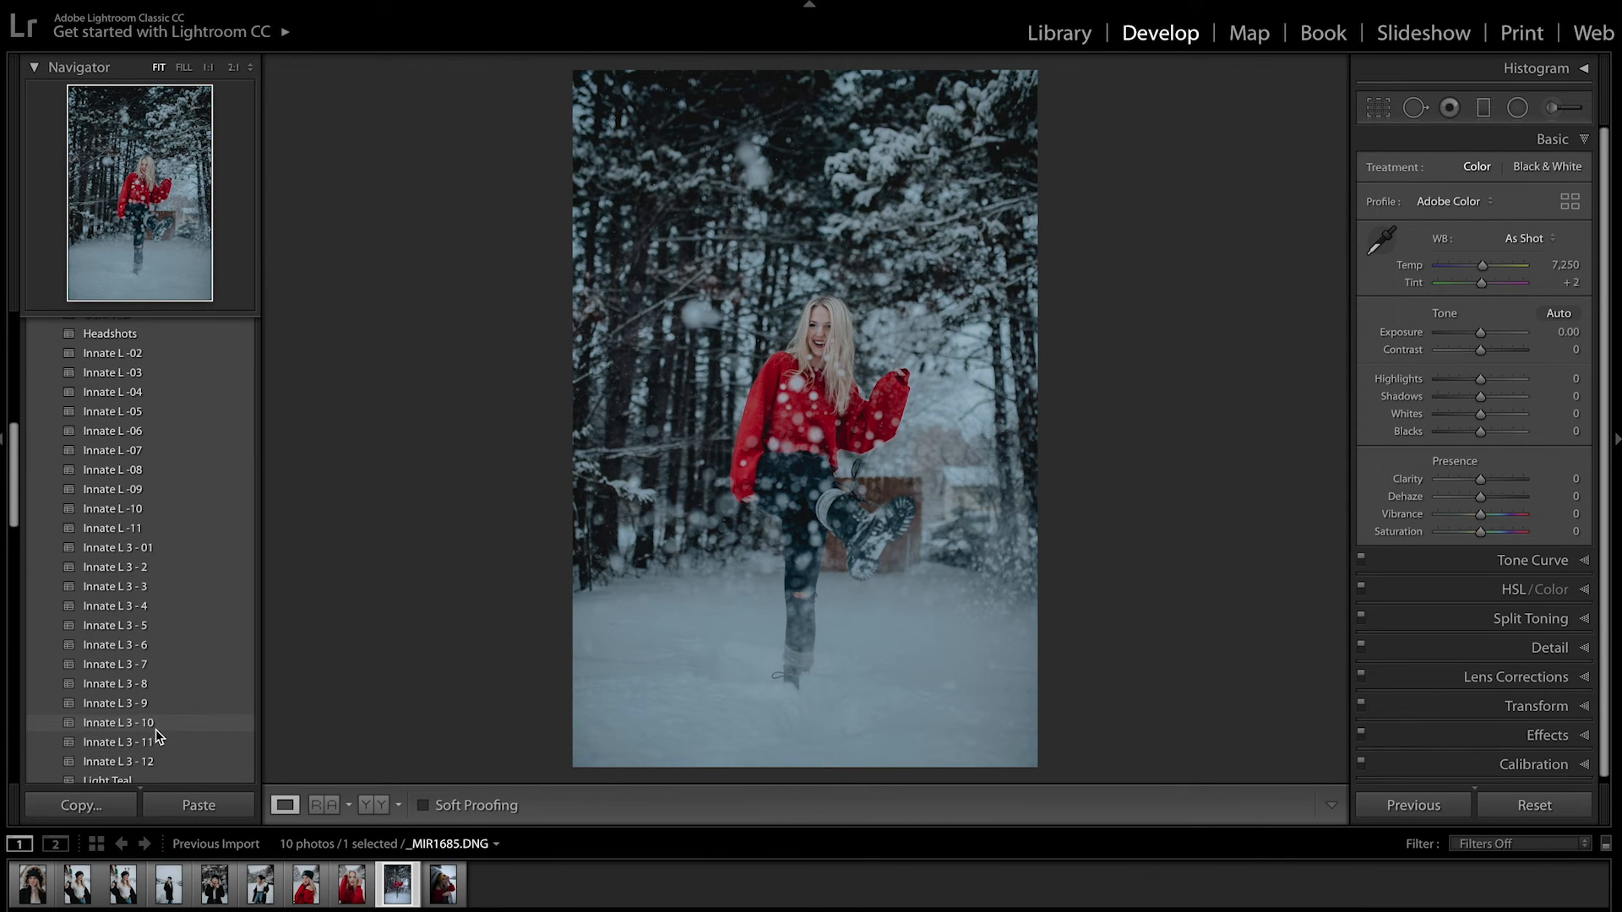
Apply the Innate L3 - 10 preset to _MIR1685.DNG and set Temp 8,401, Contrast -38, Highlights -46, Shadows +9, Blacks -9 and Dehaze +11
left_click(156, 727)
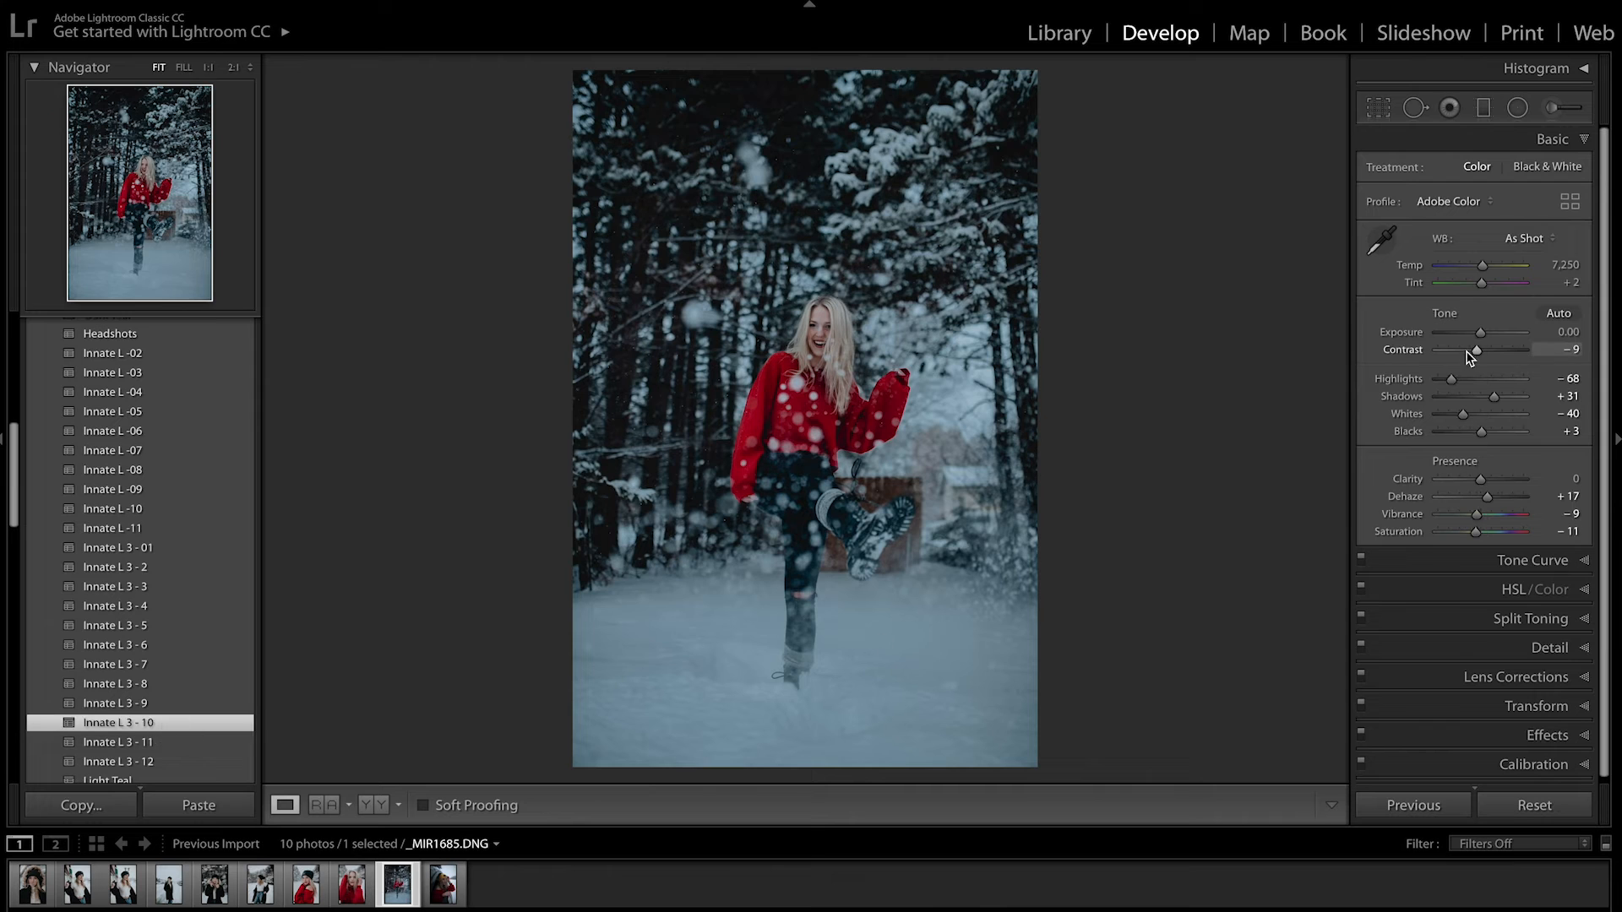
left_click_drag(1489, 267, 1498, 269)
left_click_drag(1492, 398, 1487, 404)
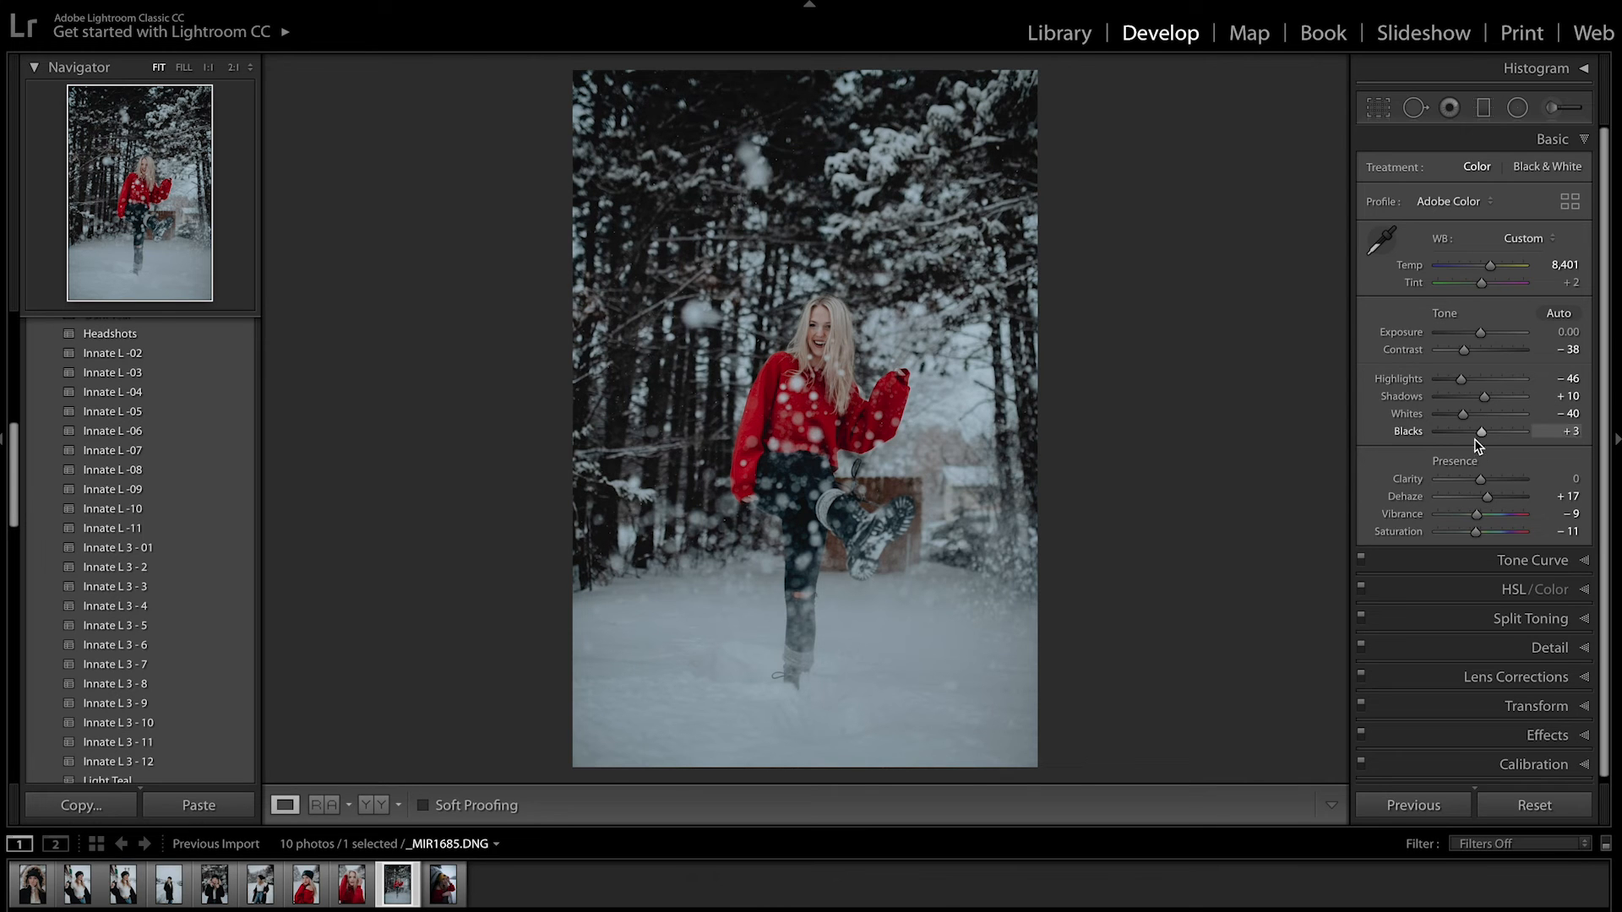
left_click_drag(1485, 497, 1482, 497)
left_click_drag(1484, 431, 1485, 434)
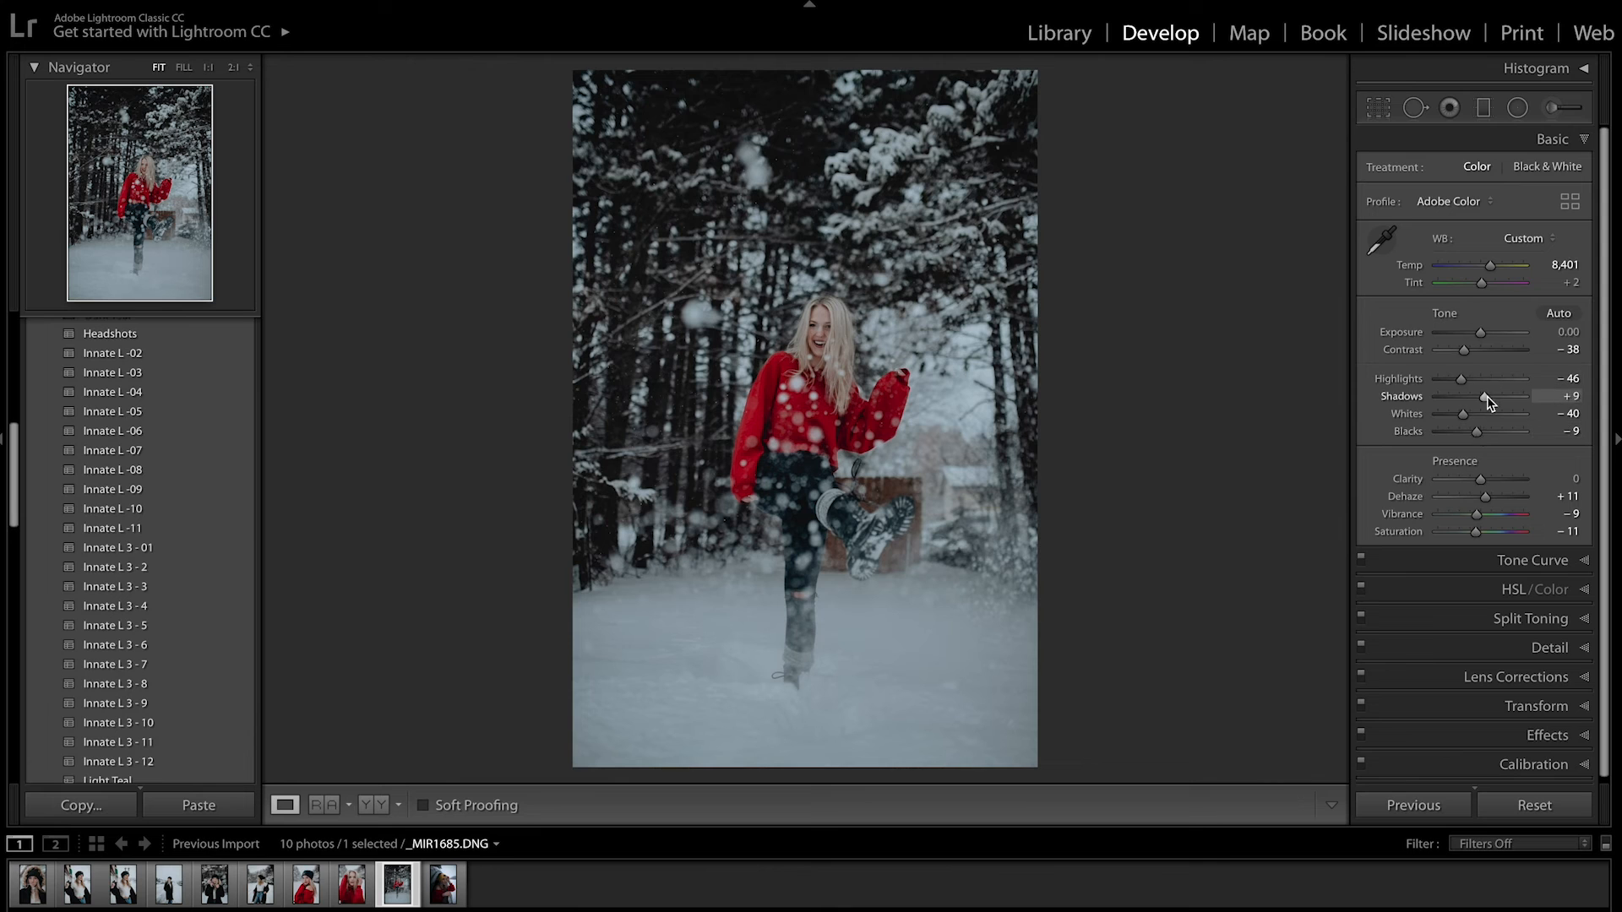
Check the color saturation and tone curve, and set Tint +7, Contrast -43, Highlights -70, Shadows +32 and Blacks -15
left_click(1505, 591)
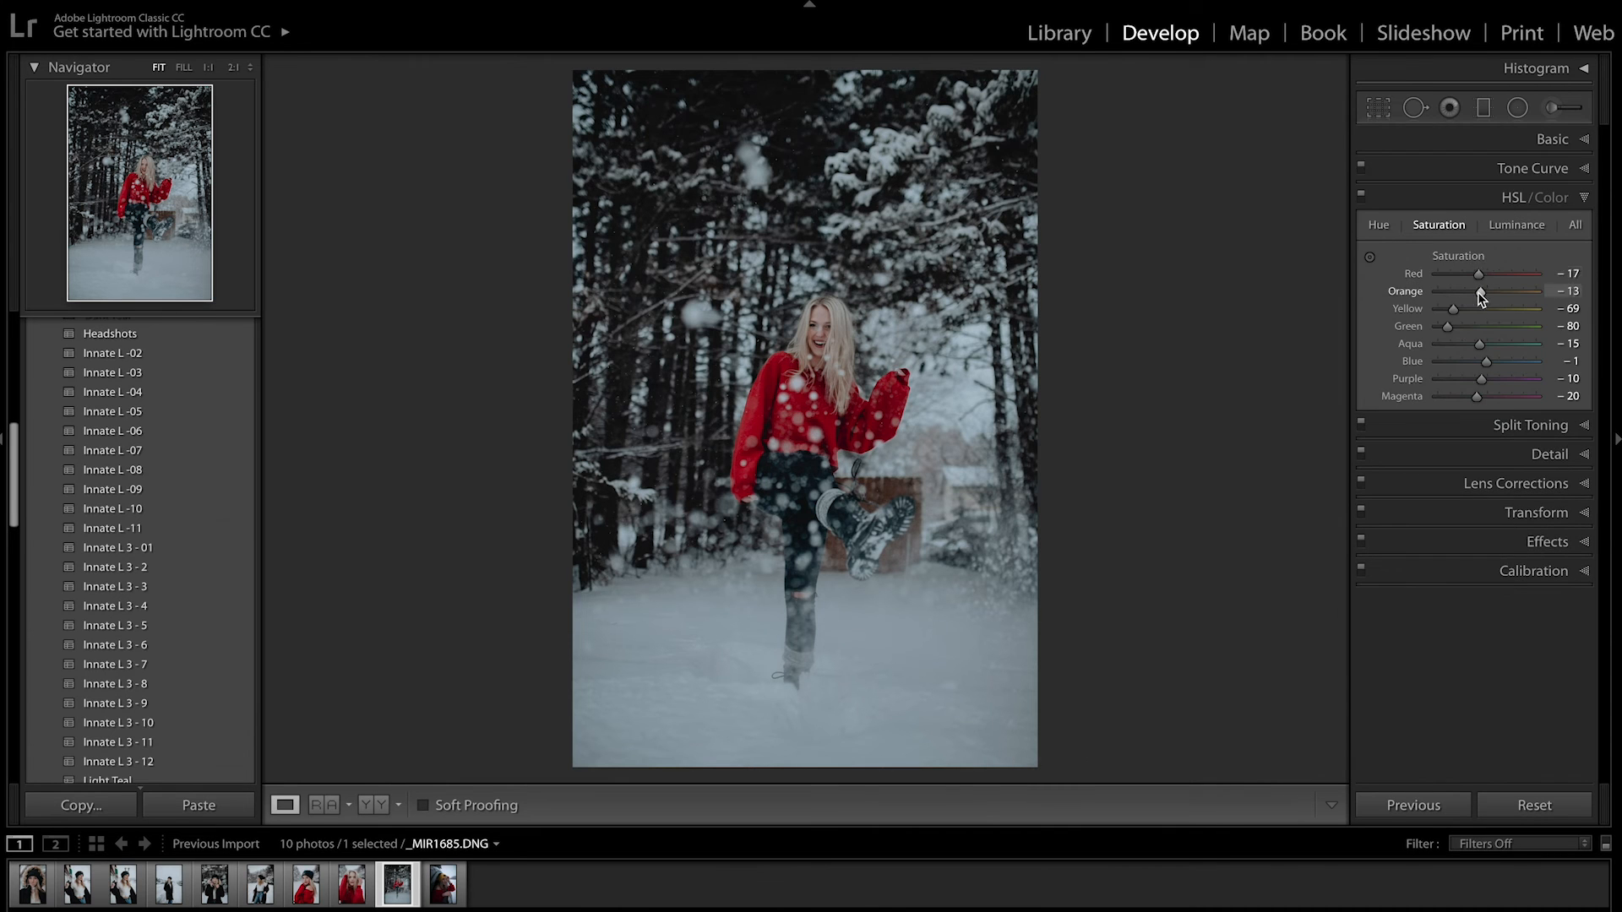
key("ctrl+1")
left_click(1510, 561)
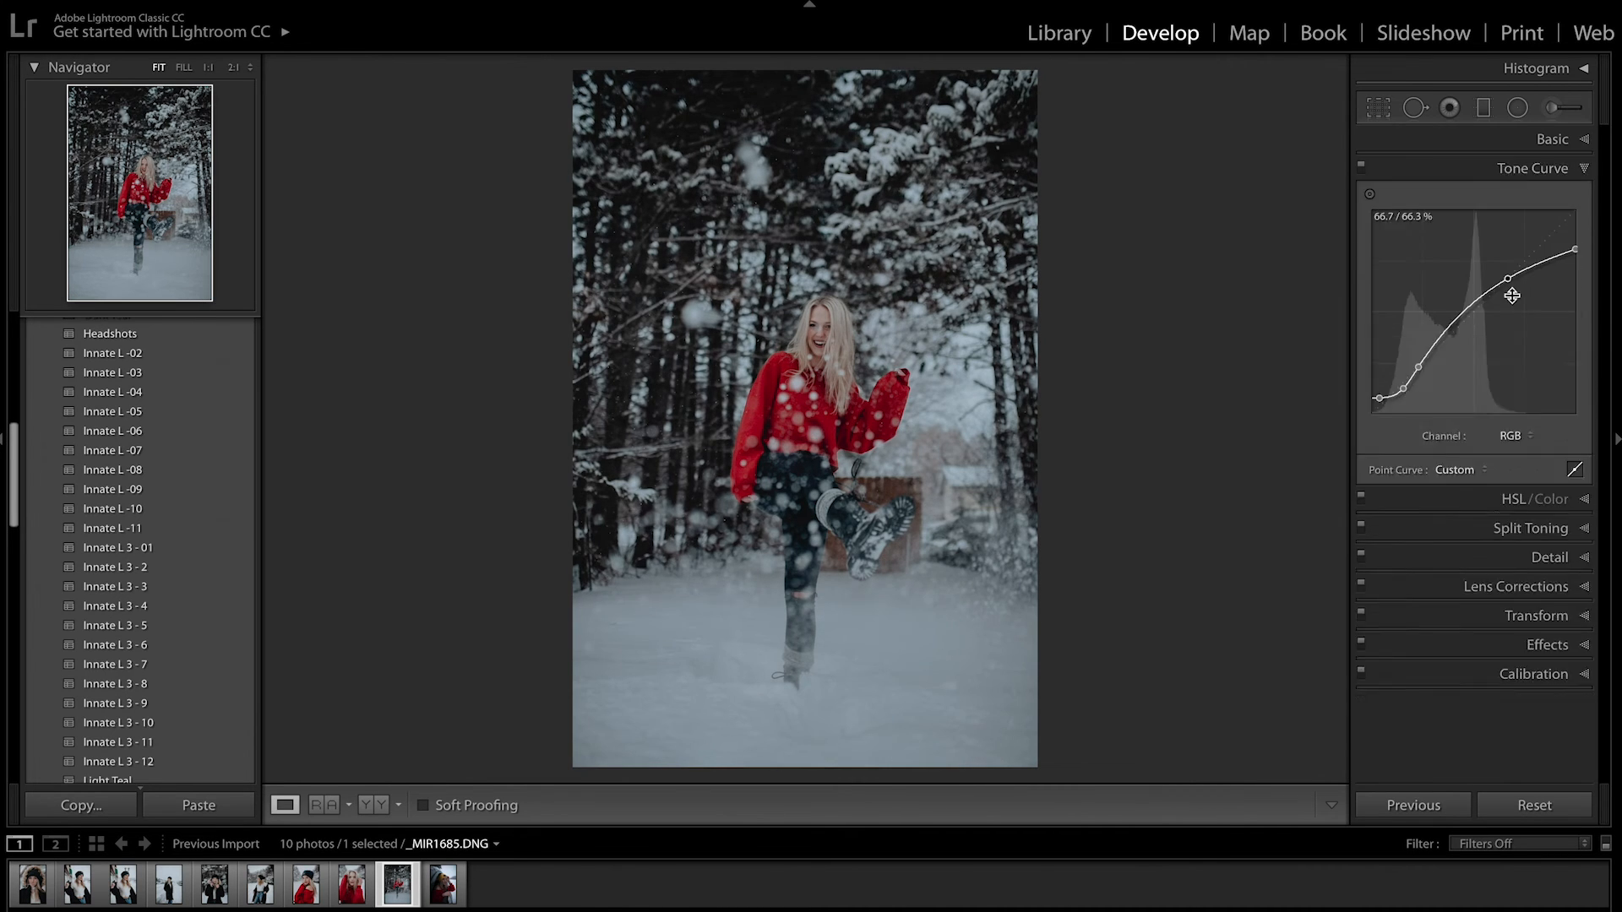
key("ctrl+1")
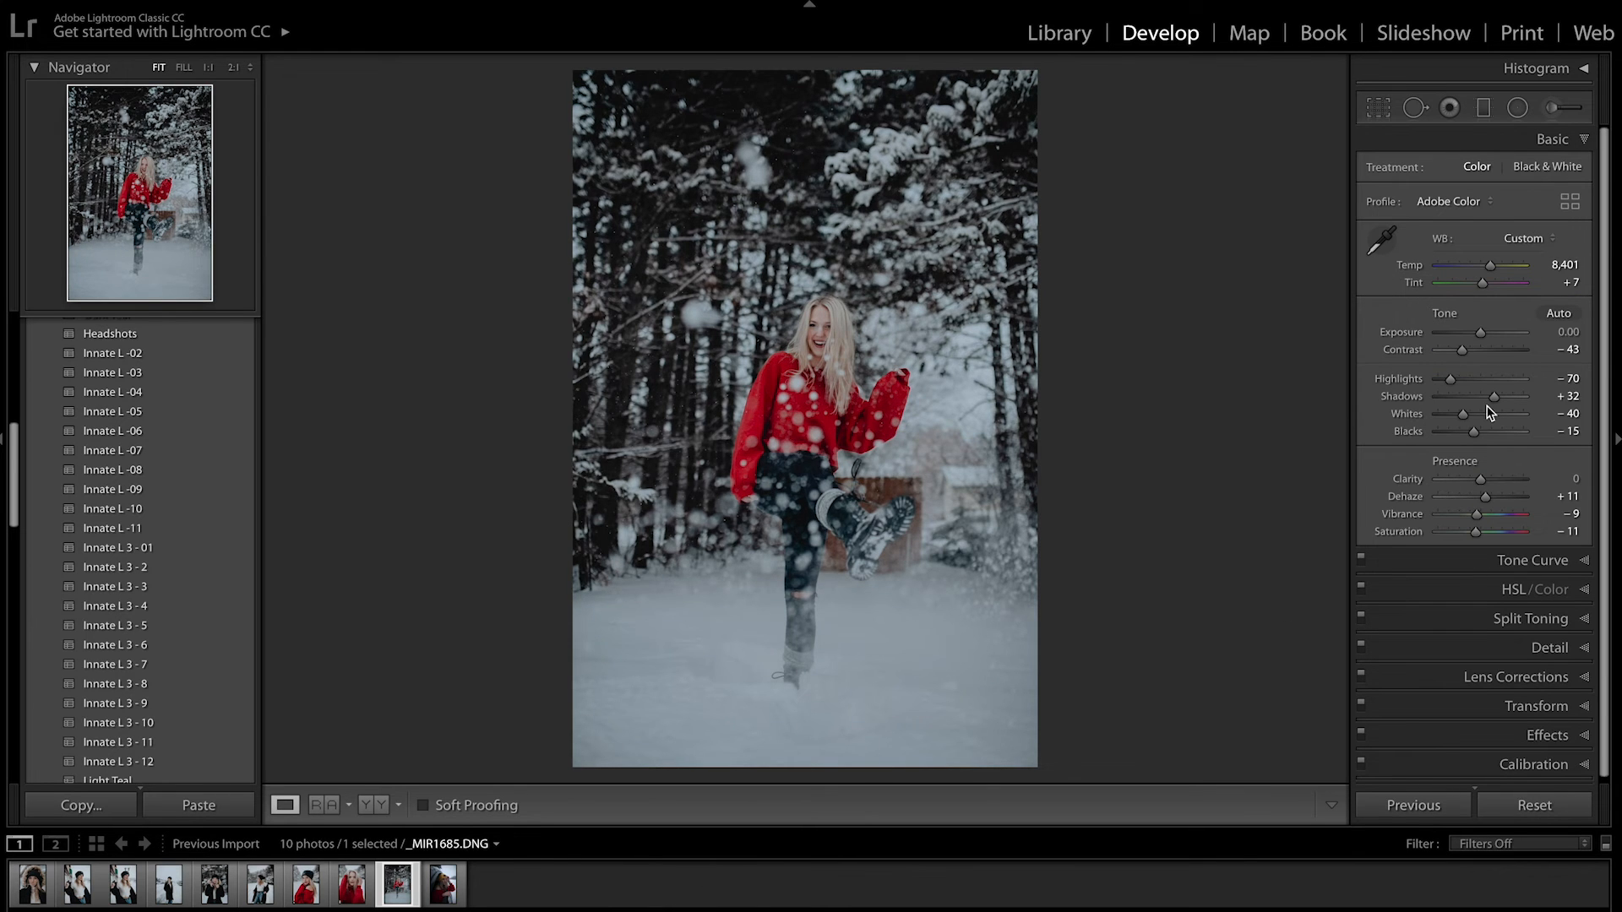
Apply the Innate L3 - 11 preset to the yellow-beanie portrait _MIR1832.DNG and set Temp 9,165, Exposure +0.50, Shadows +33 and Dehaze +7
key("Right")
left_click(159, 723)
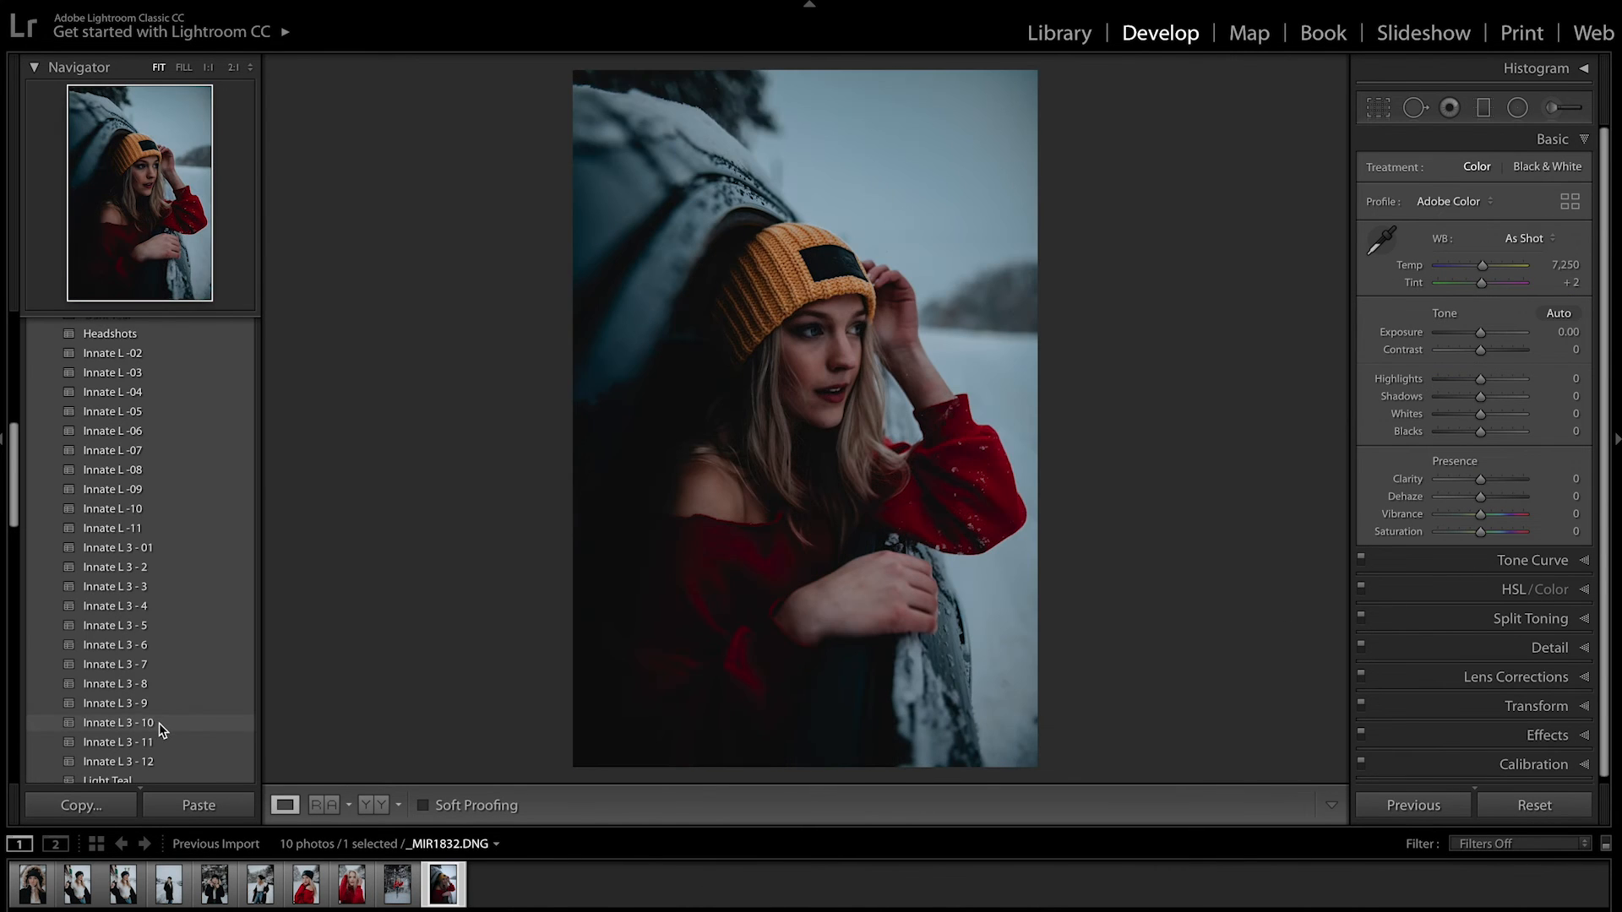
left_click(160, 743)
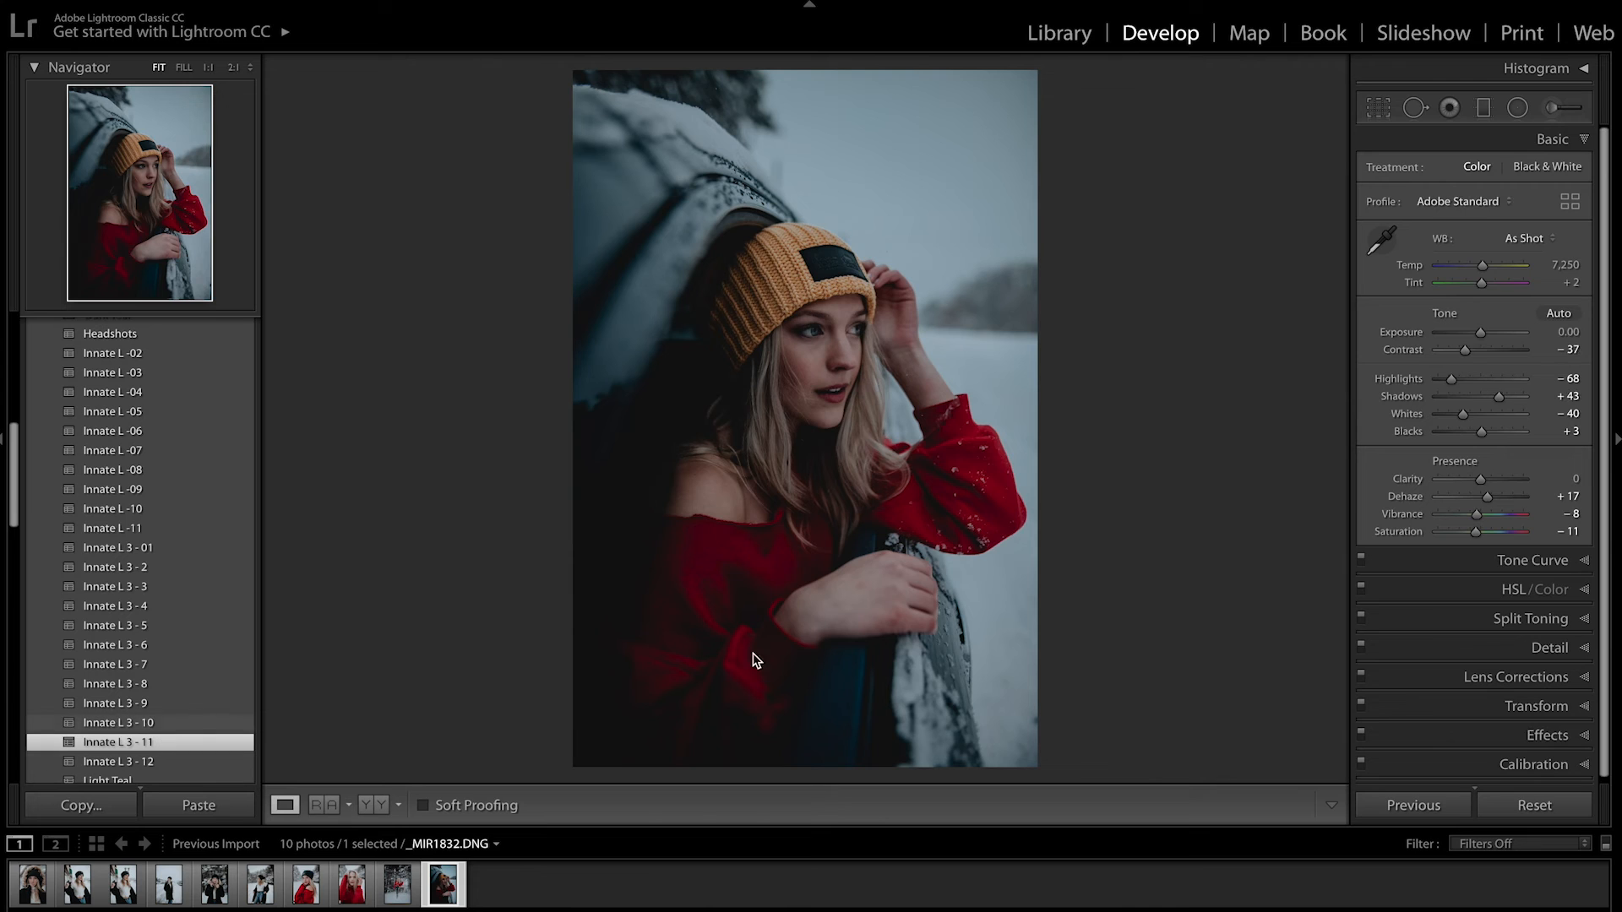
left_click_drag(1481, 333, 1487, 333)
left_click_drag(1485, 266, 1493, 266)
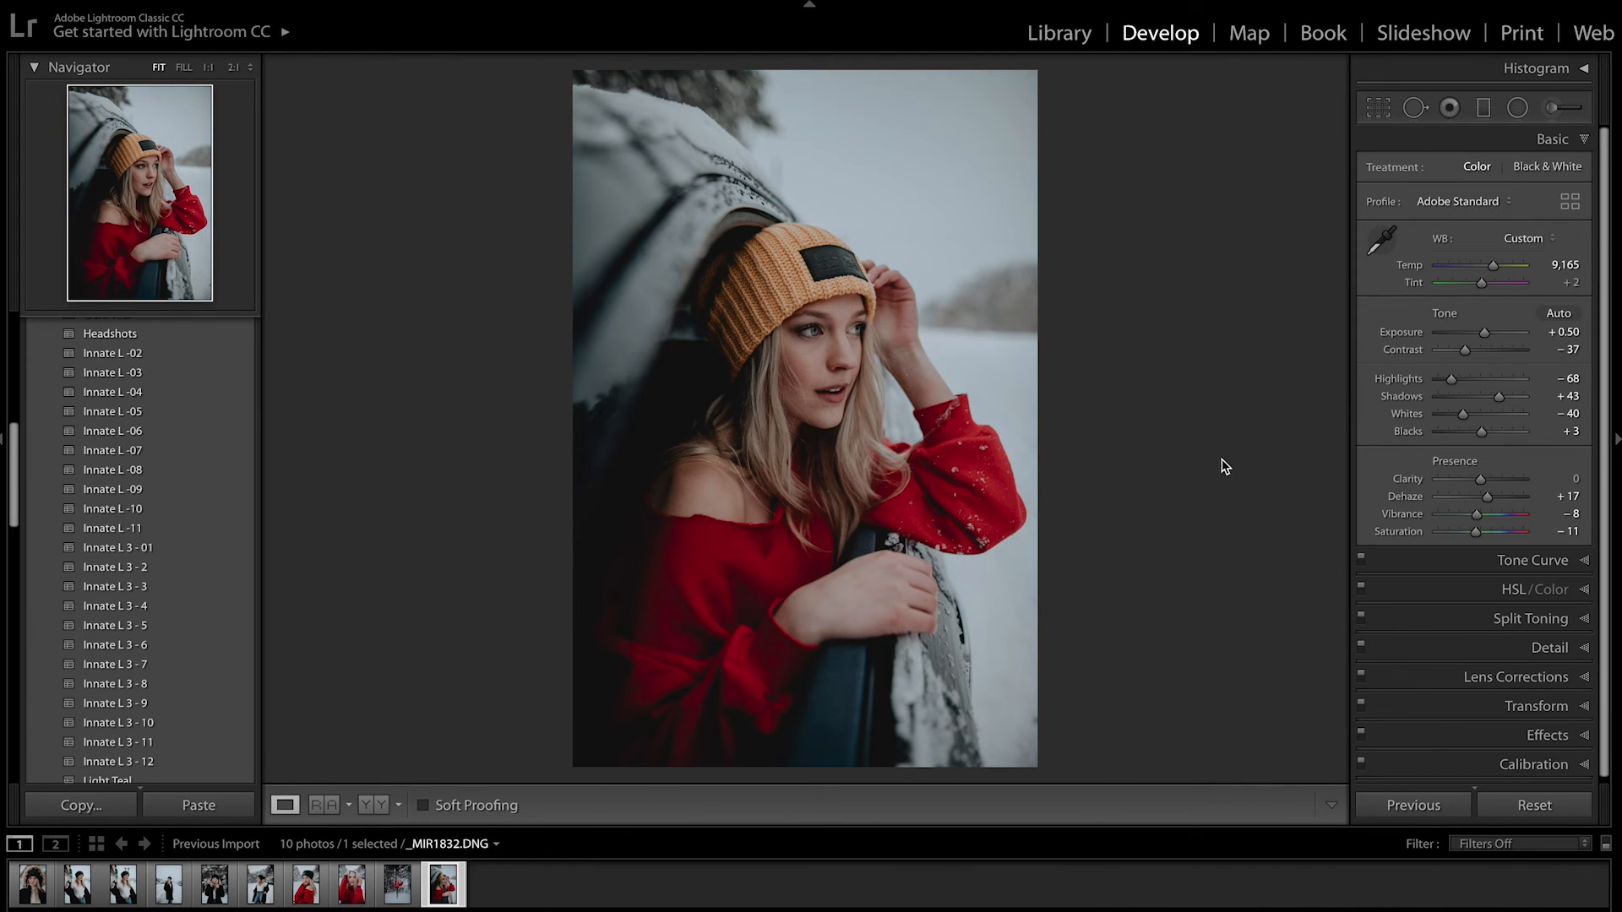
left_click_drag(651, 410, 640, 272)
left_click(640, 272)
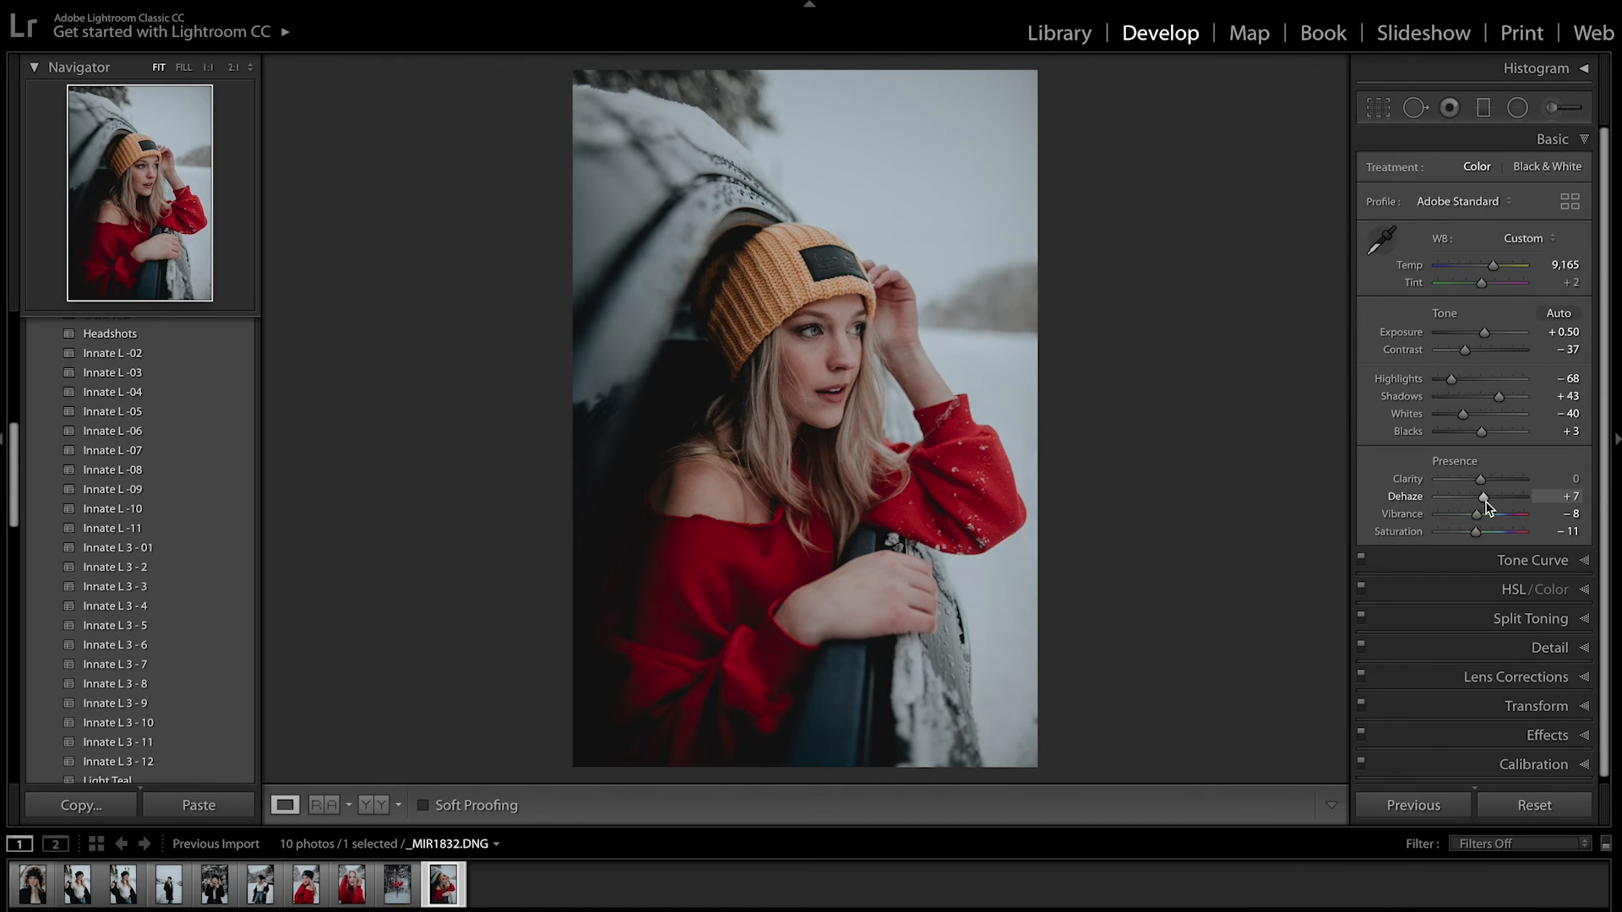
left_click_drag(1497, 396, 1492, 393)
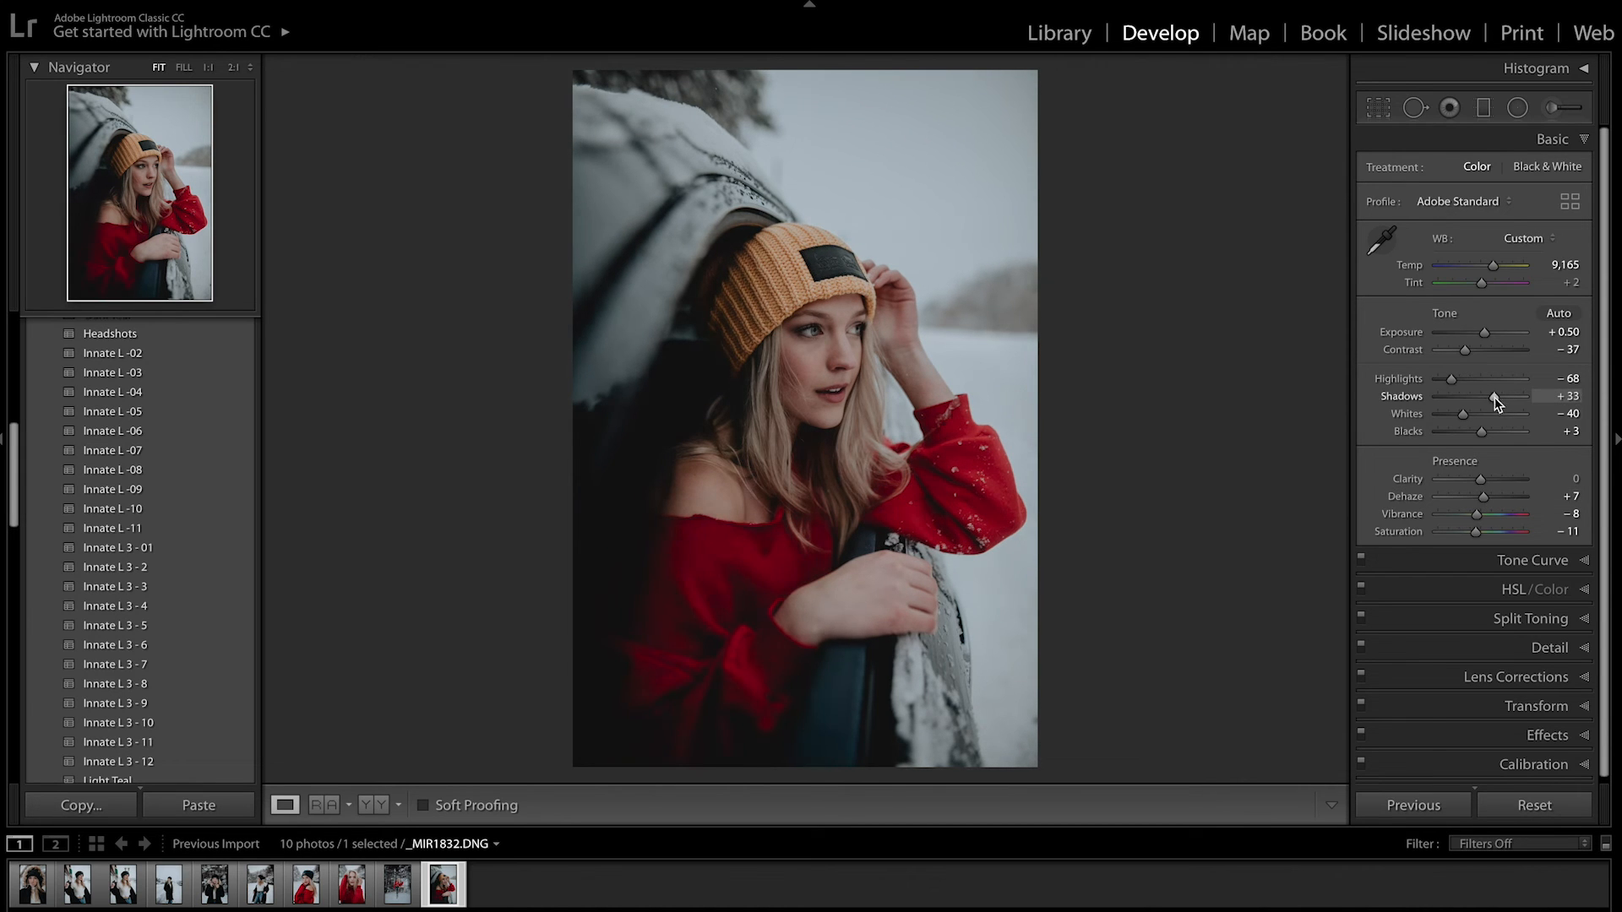
Reshape the tone curve with the black point at 2.7%, a lower shadow point and the white point at 77.3%
left_click(1495, 562)
left_click_drag(1403, 394, 1404, 396)
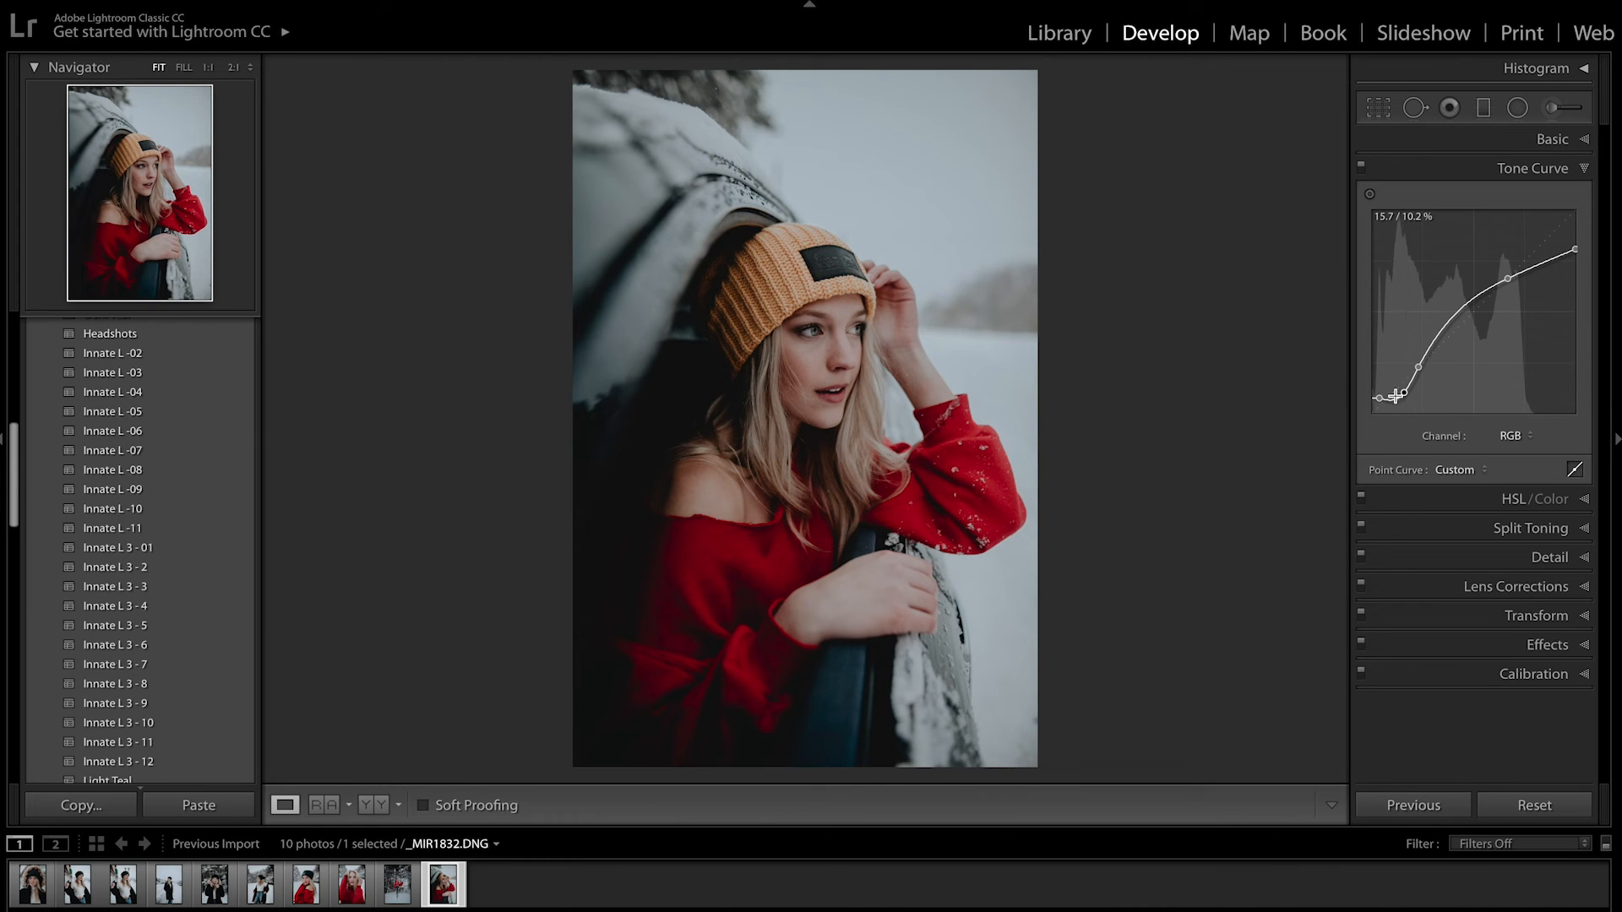
left_click_drag(1373, 409, 1371, 411)
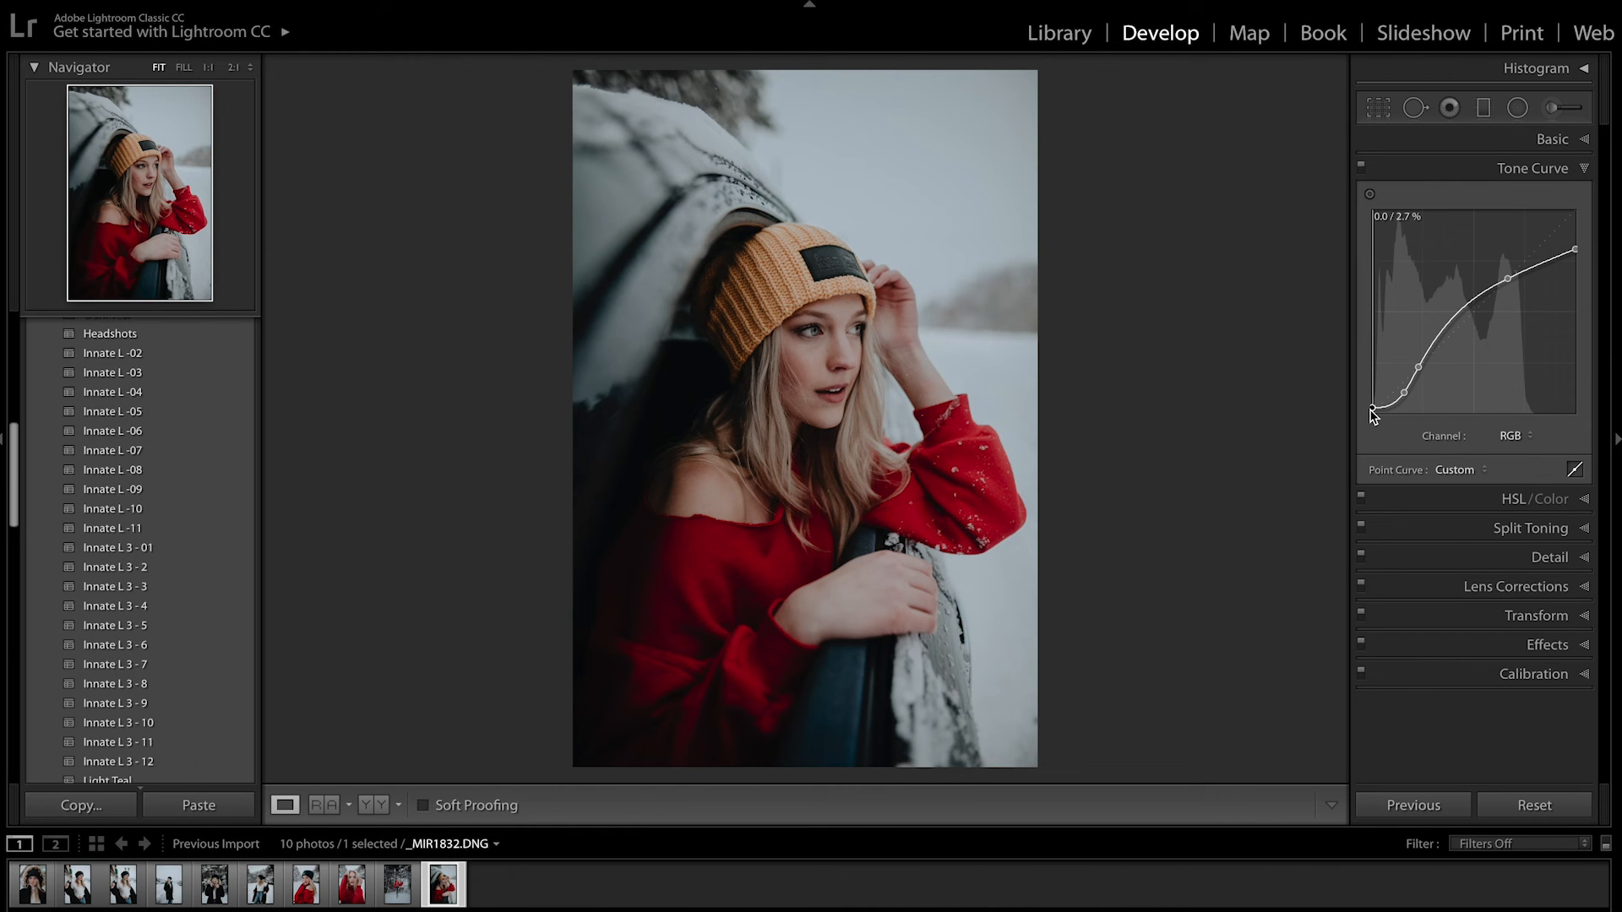
left_click_drag(1399, 395, 1398, 402)
left_click_drag(1576, 249, 1577, 252)
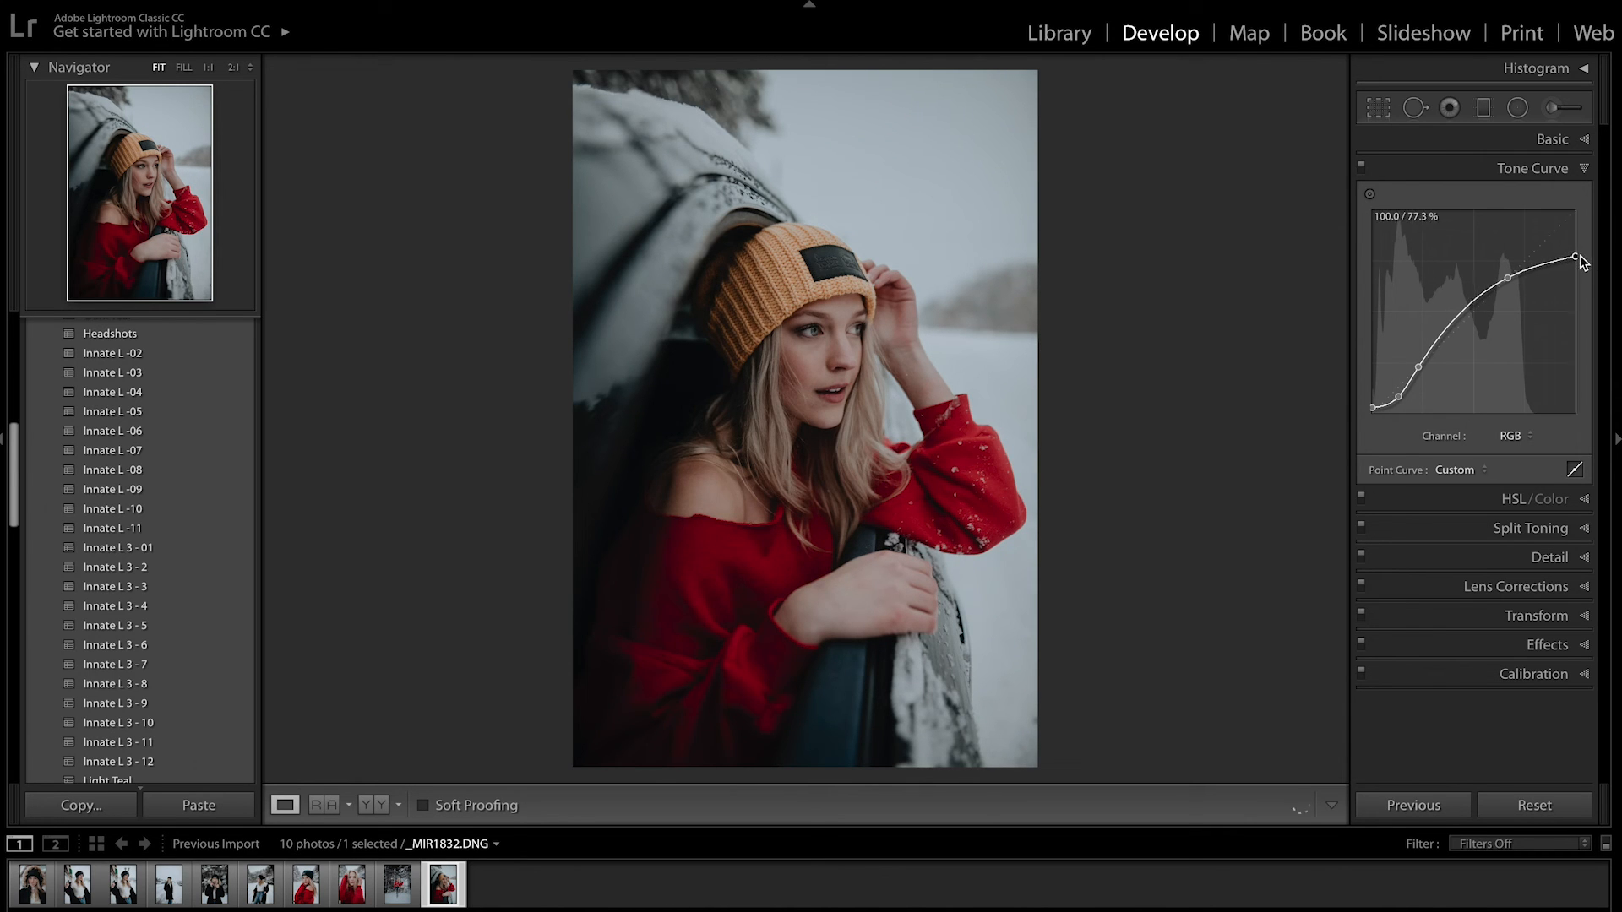
Set Temp 8,404, Highlights -58, Shadows +37 and Vibrance -4 on the yellow-beanie portrait
left_click(1552, 139)
left_click_drag(1477, 514, 1480, 516)
left_click_drag(1493, 397, 1496, 397)
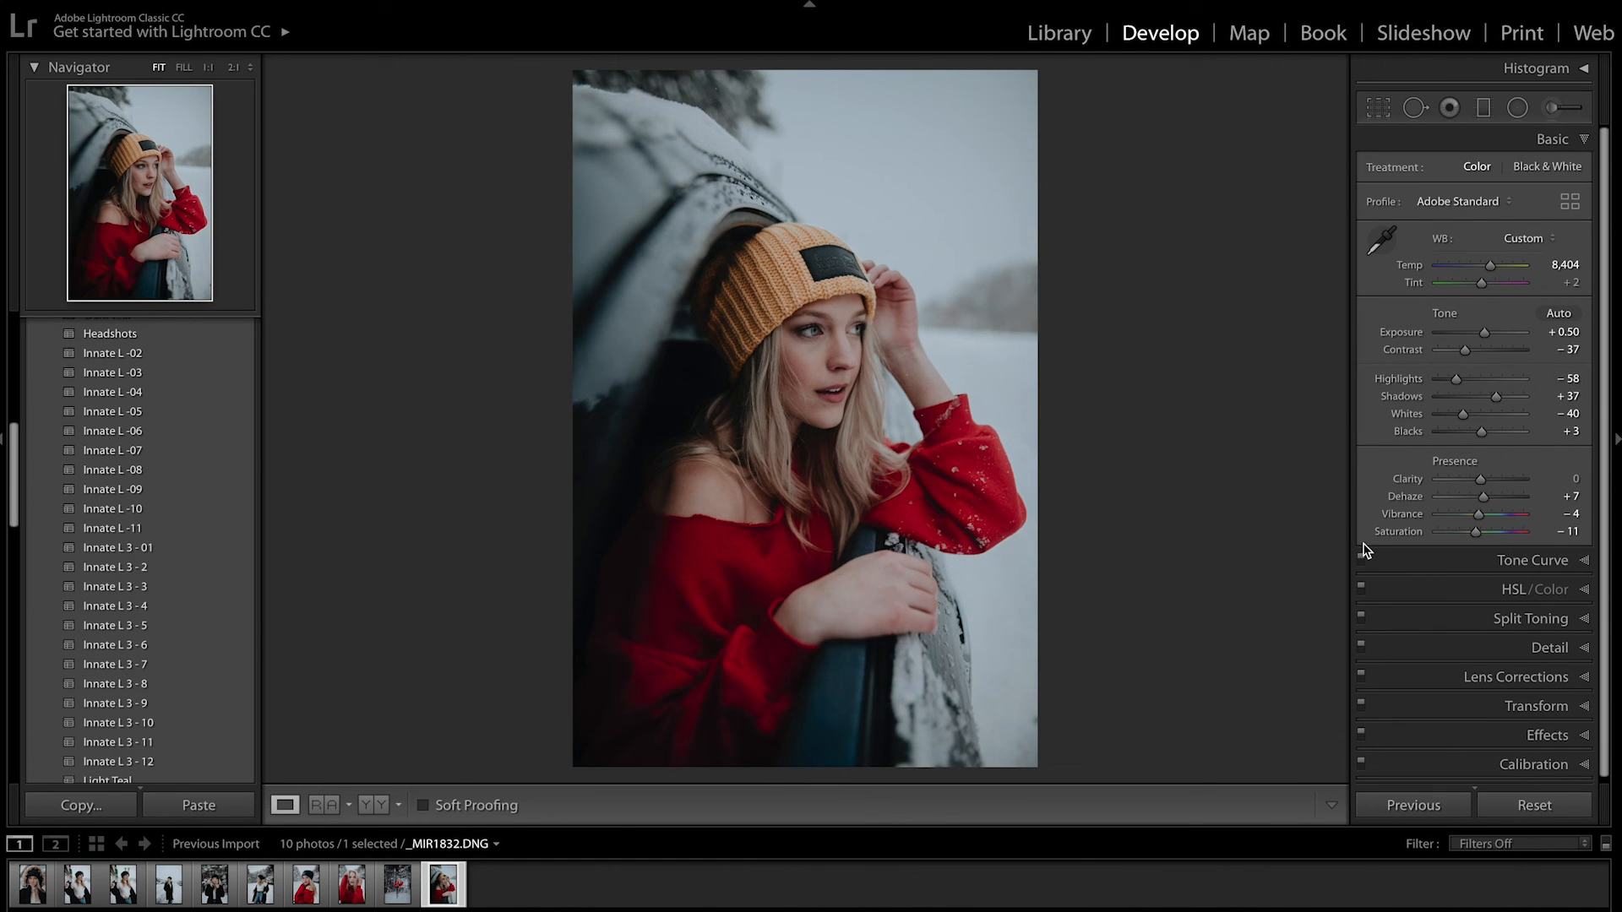
Show the Library grid and select every photo except the third one, the duplicate in the stack
left_click(1066, 36)
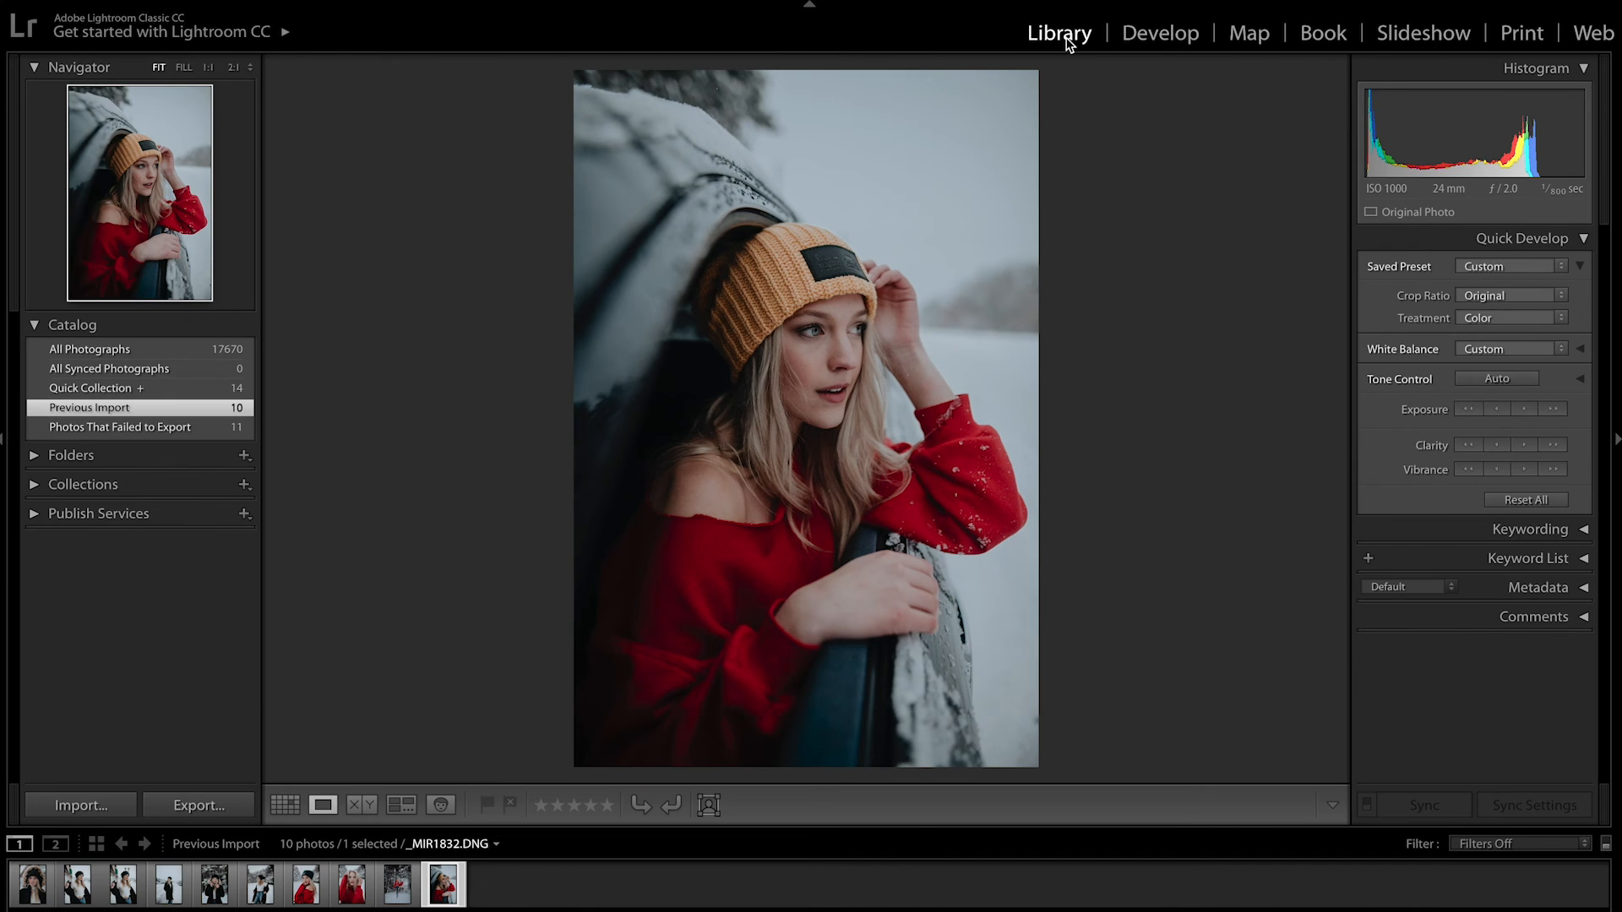
key("g")
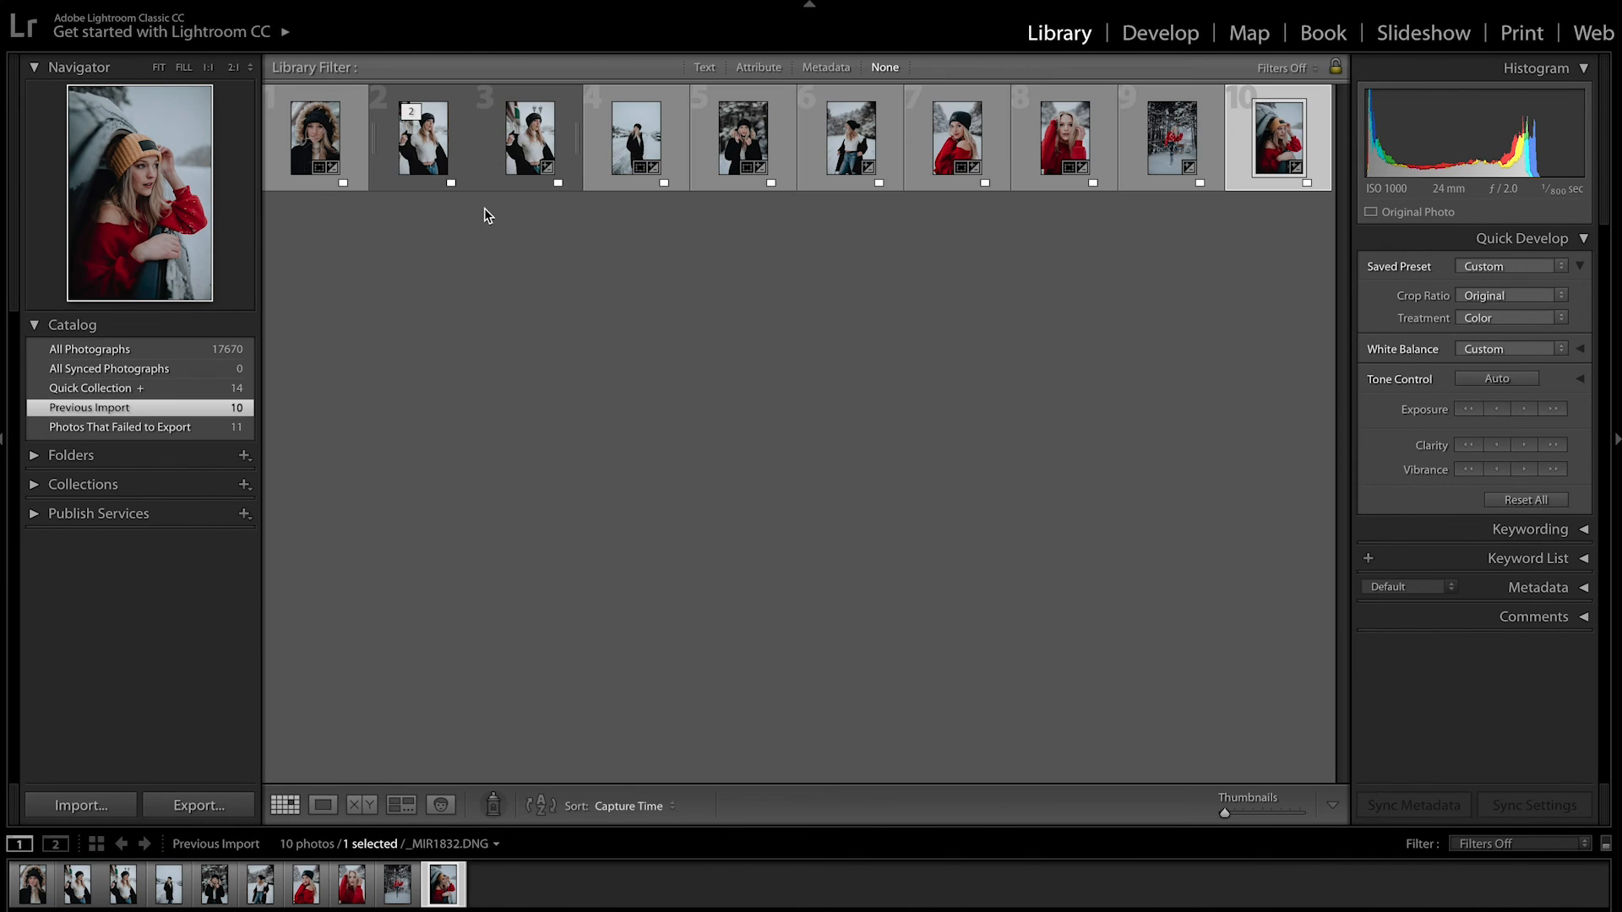
key("ctrl+a")
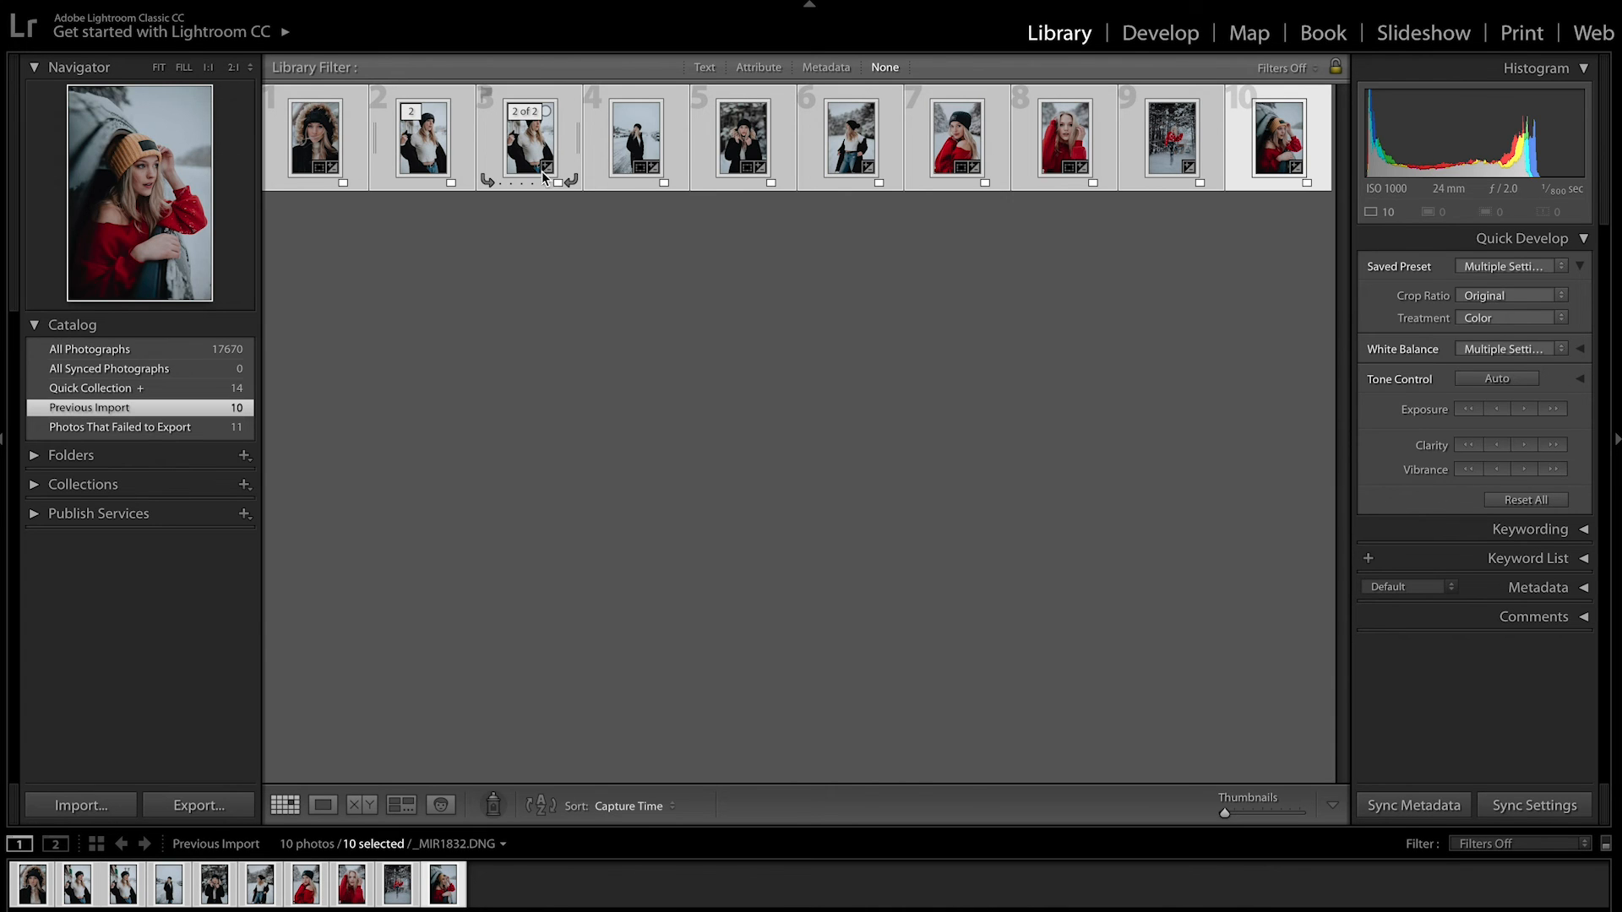
left_click(534, 165, "ctrl")
Export the nine selected photos as JPEGs to the existing edits folder inside the SNOW STORM IMAGES folder
left_click(200, 806)
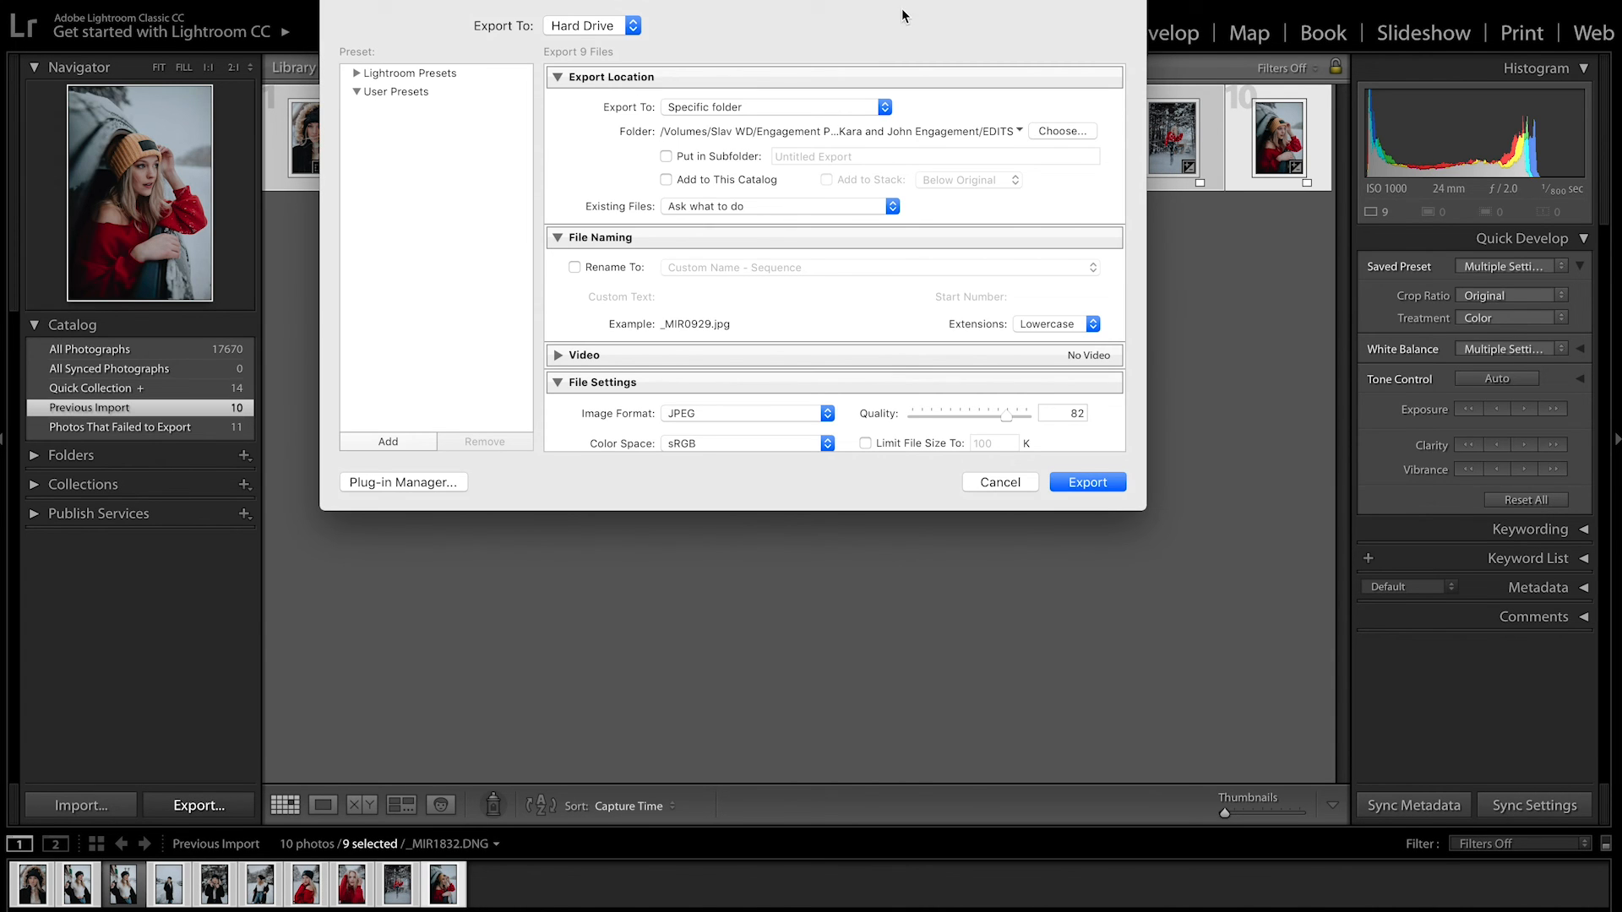
left_click(1066, 131)
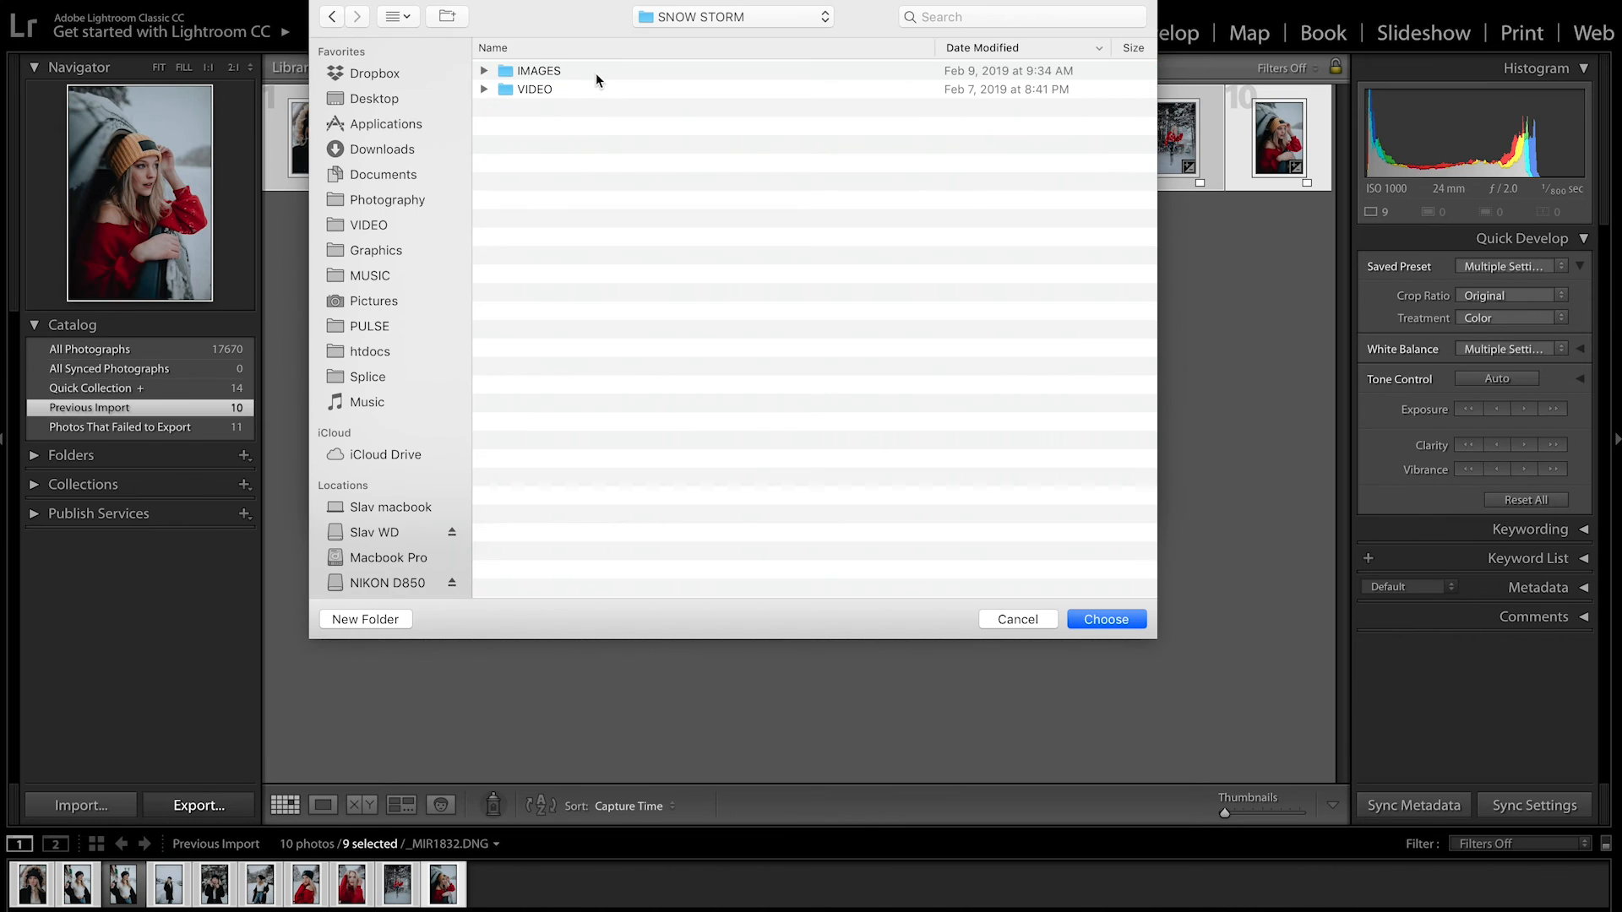
double_click(596, 71)
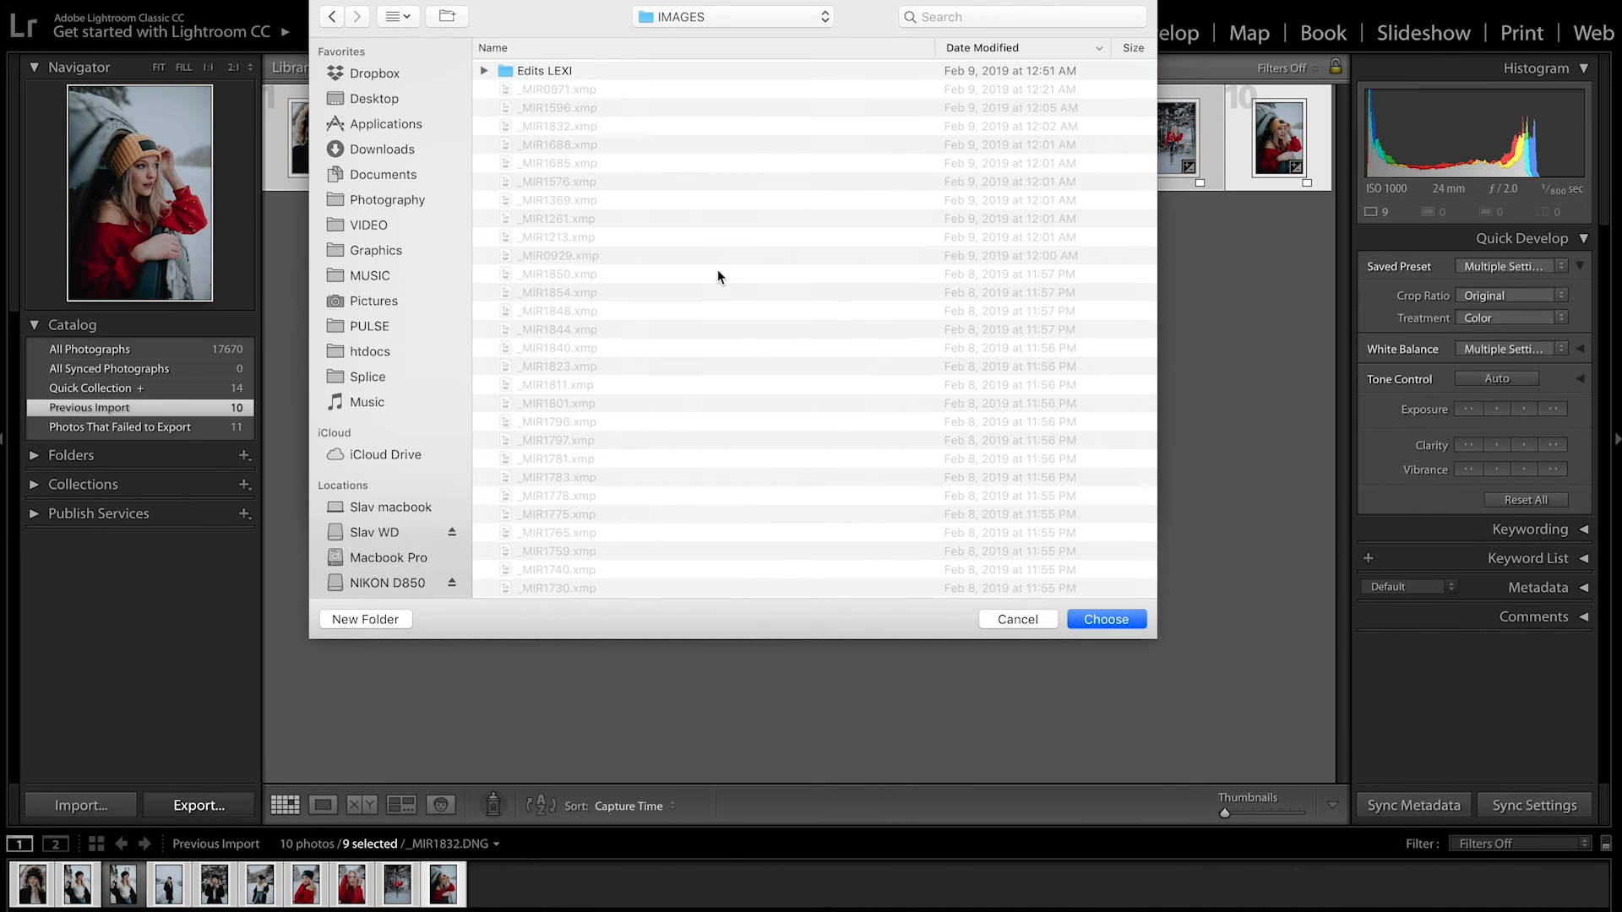
left_click(592, 72)
key("super+Down")
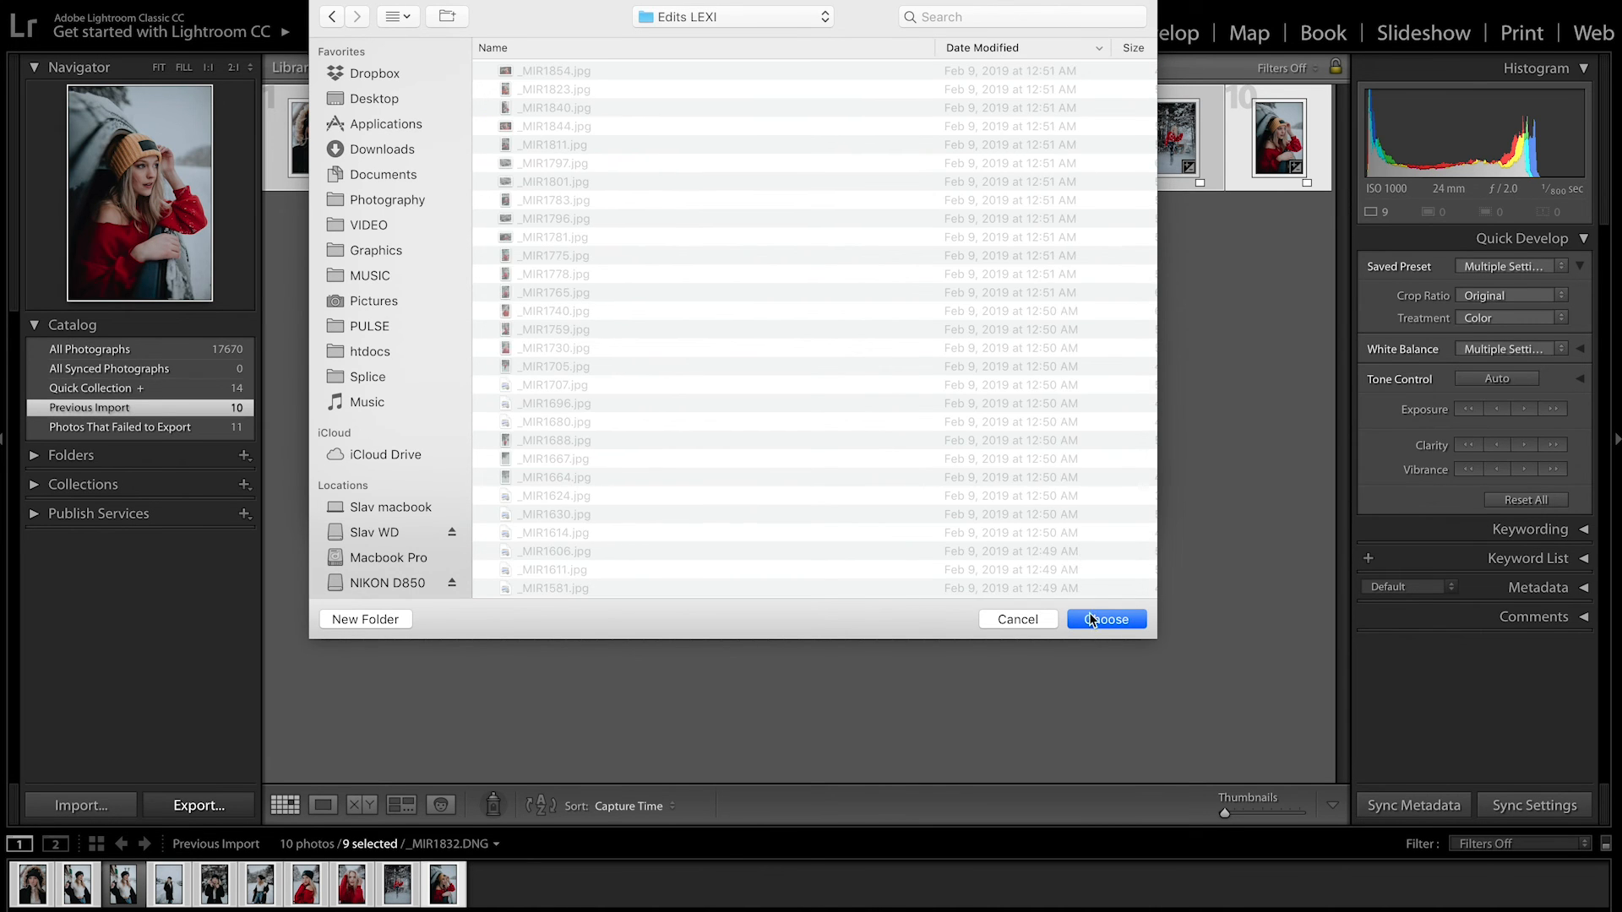
left_click(1091, 618)
left_click(1078, 480)
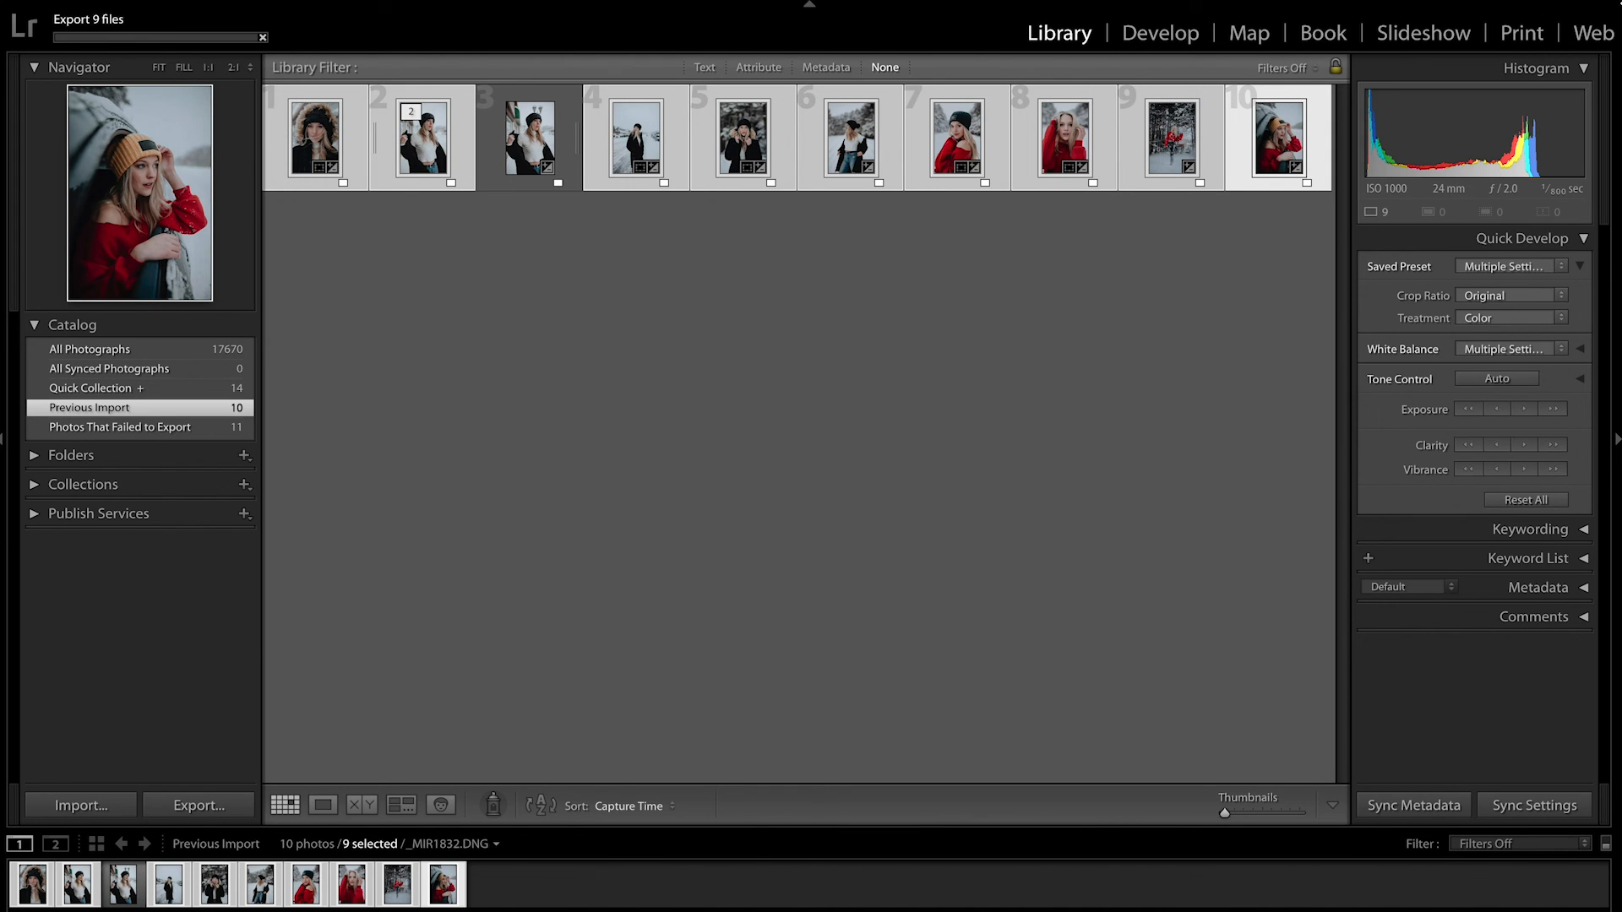
left_click(131, 10)
left_click(394, 420)
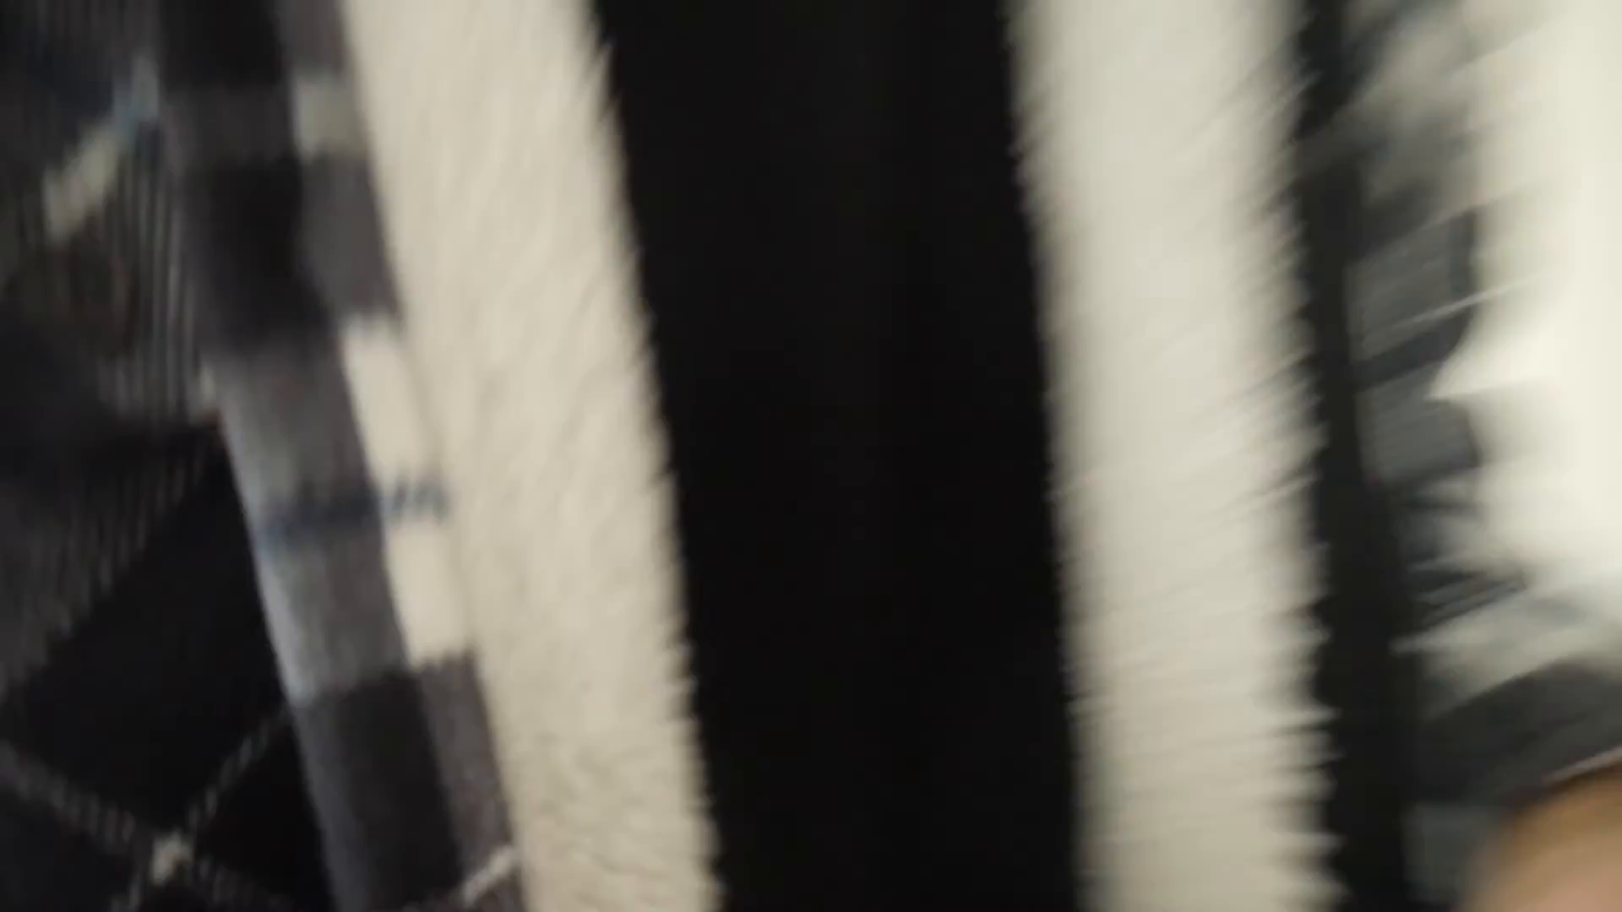